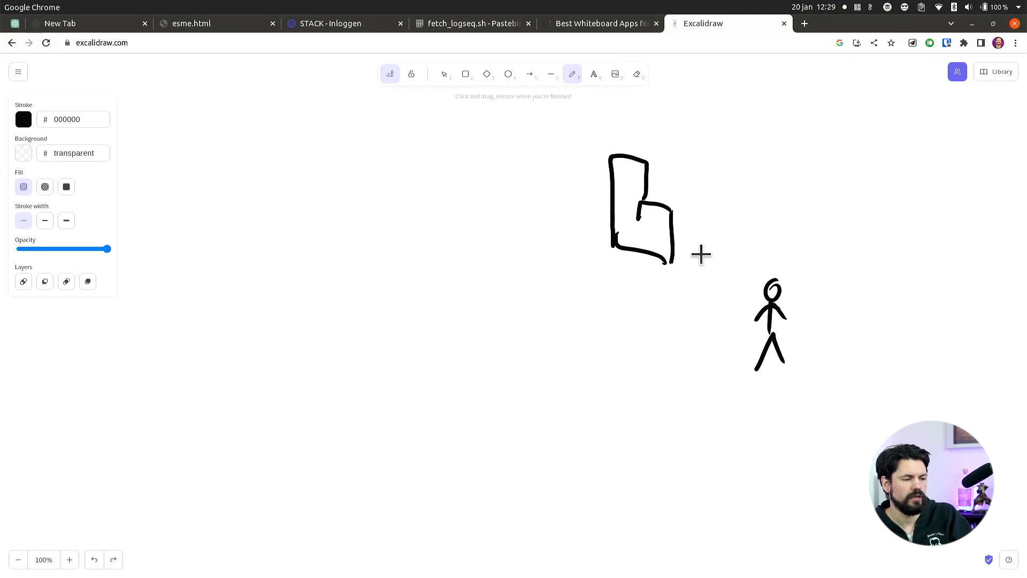
Sketch a cube below the building and draw freehand connecting strokes between the building, the cube and the stick figure.
mouse_move(690, 243)
mouse_down()
mouse_move(723, 291)
mouse_move(704, 266)
mouse_move(705, 292)
mouse_up()
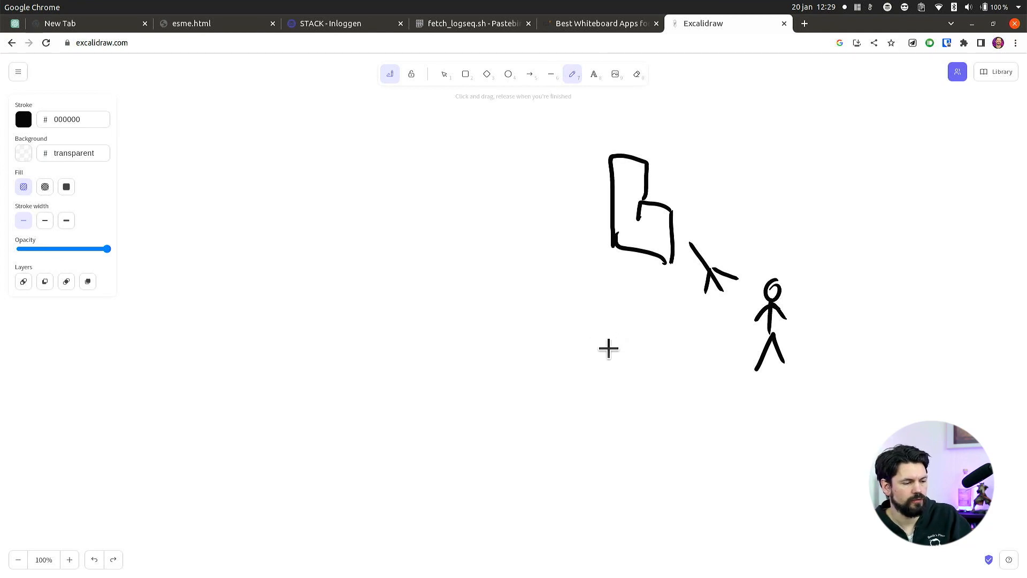
mouse_move(607, 331)
mouse_down()
mouse_move(568, 329)
mouse_move(561, 374)
mouse_move(605, 367)
mouse_move(633, 339)
mouse_move(583, 309)
mouse_move(569, 323)
mouse_up()
drag(635, 264, 610, 302)
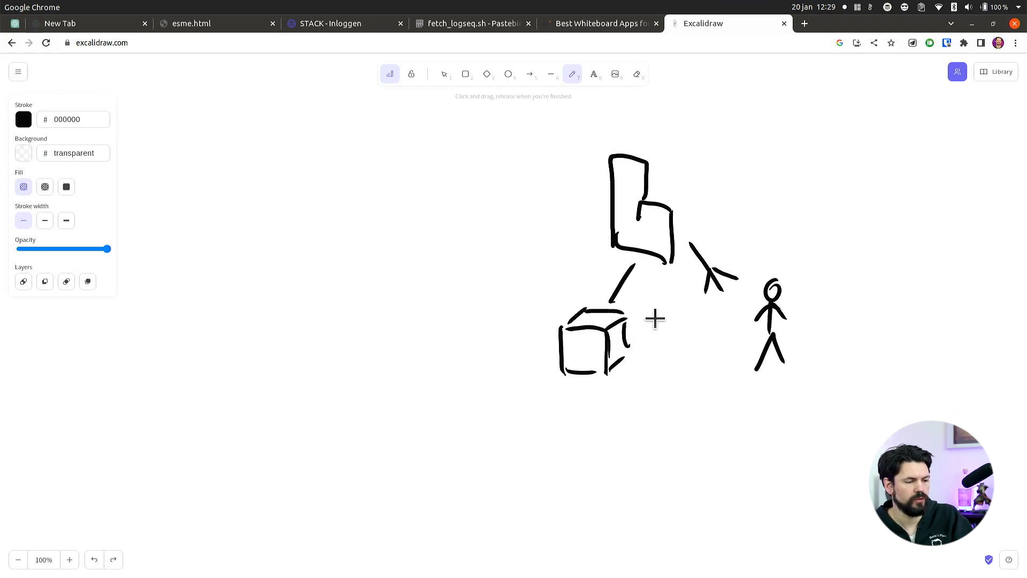
drag(700, 337, 650, 337)
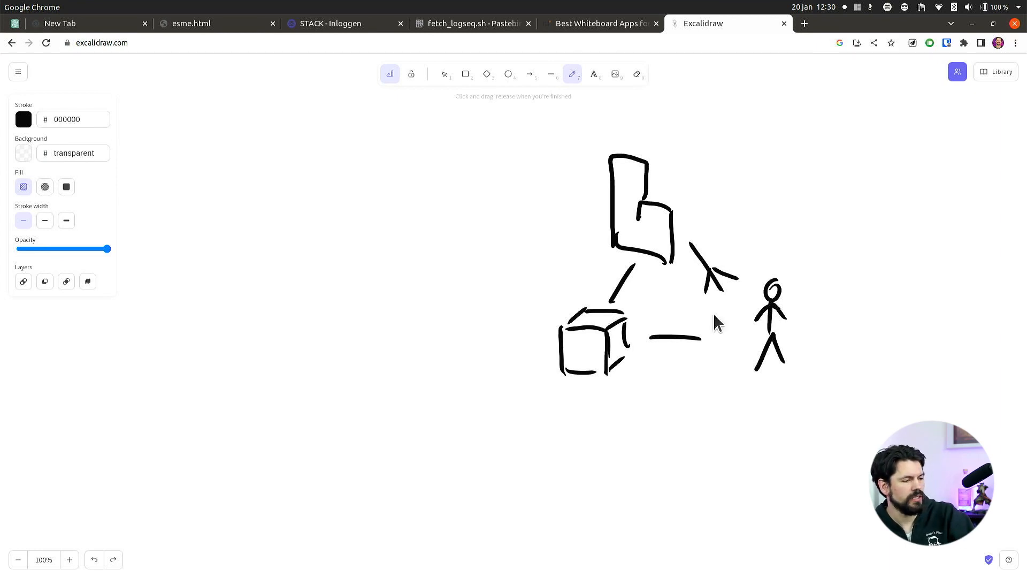
Switch to Logseq and enter the page link [[Contract 1]] in the Jan 20th, 2023 journal block.
key(alt+Tab)
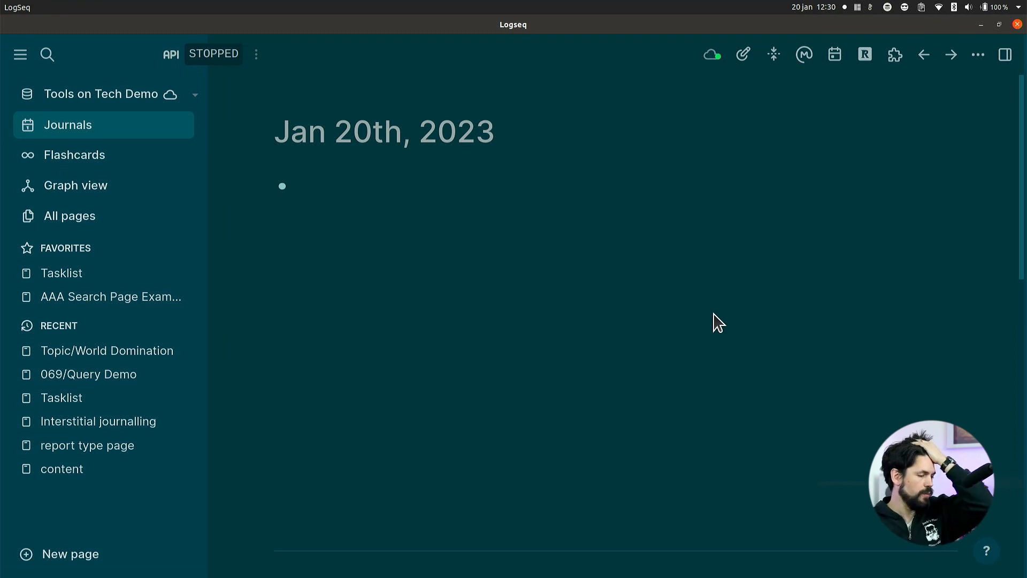
text([)
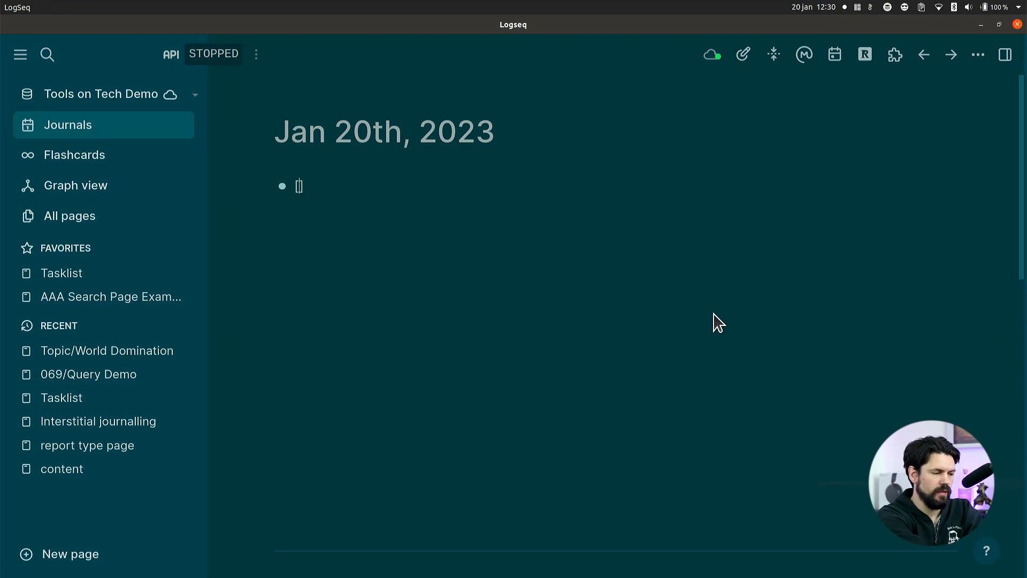
text([)
text(Contract )
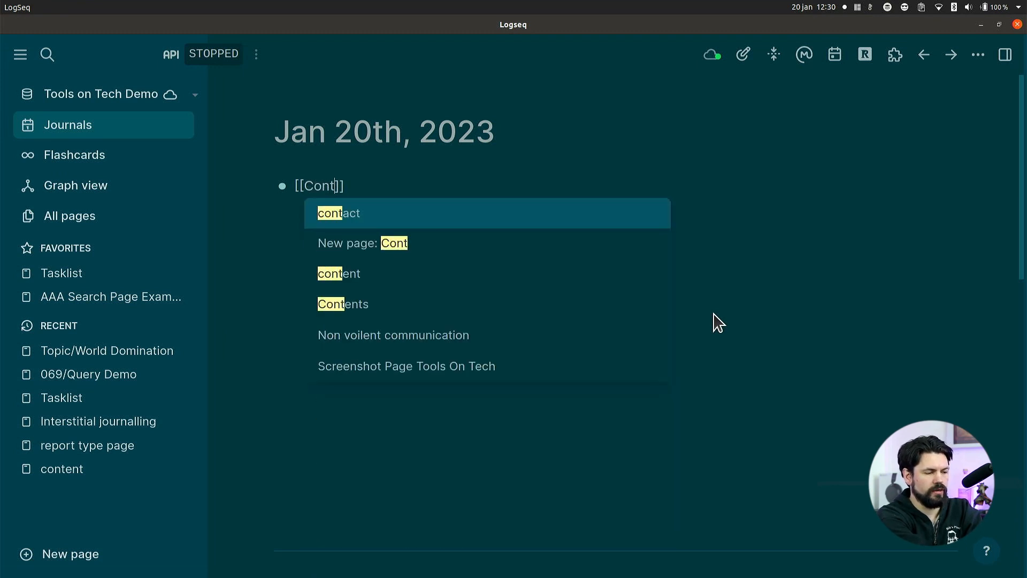
text(1)
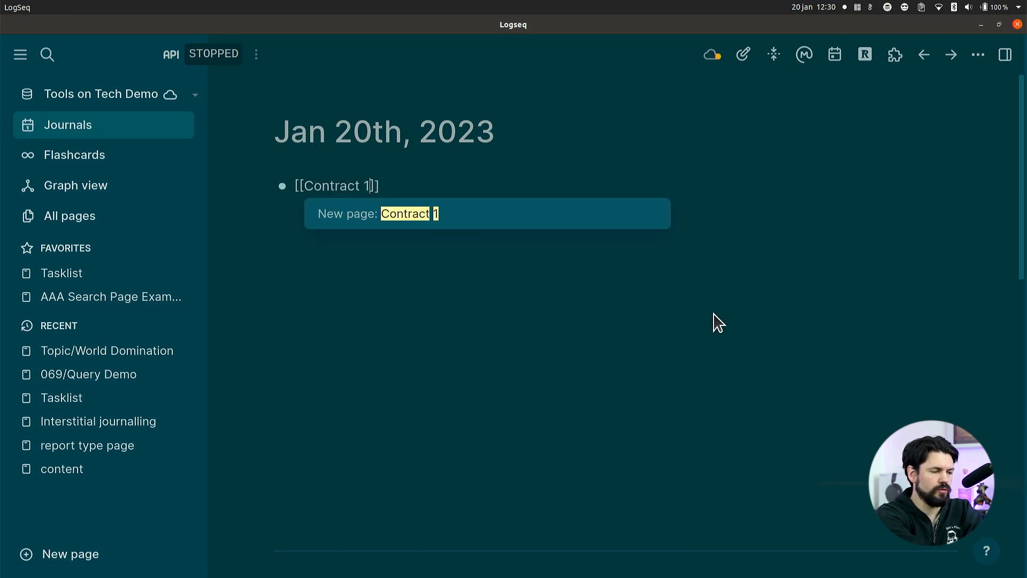
key(Escape)
Add the page link [[Company1]] after the contract link in the same block.
text([[Cam)
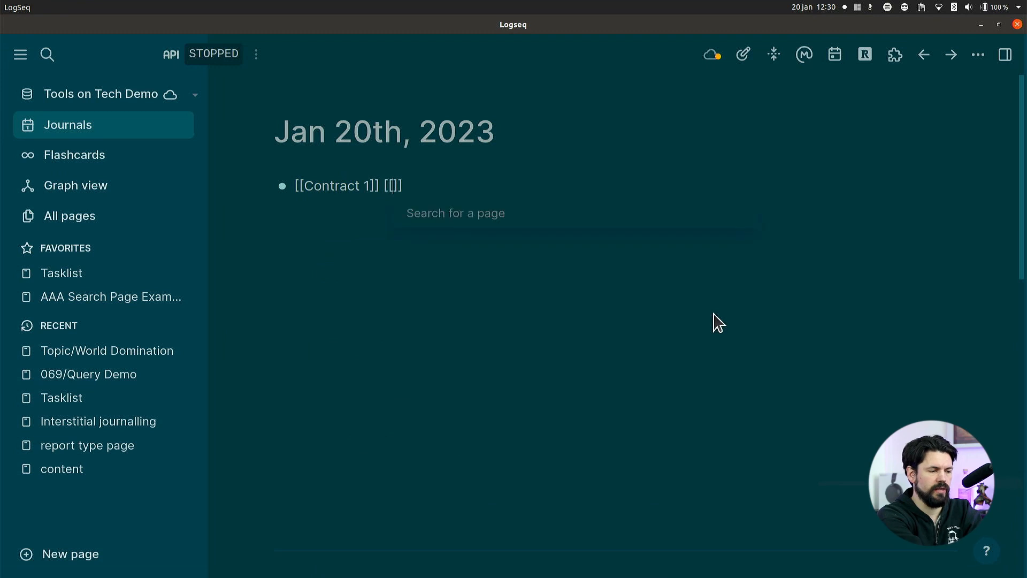
key(BackSpace)
key(BackSpace)
text(ompany 1)
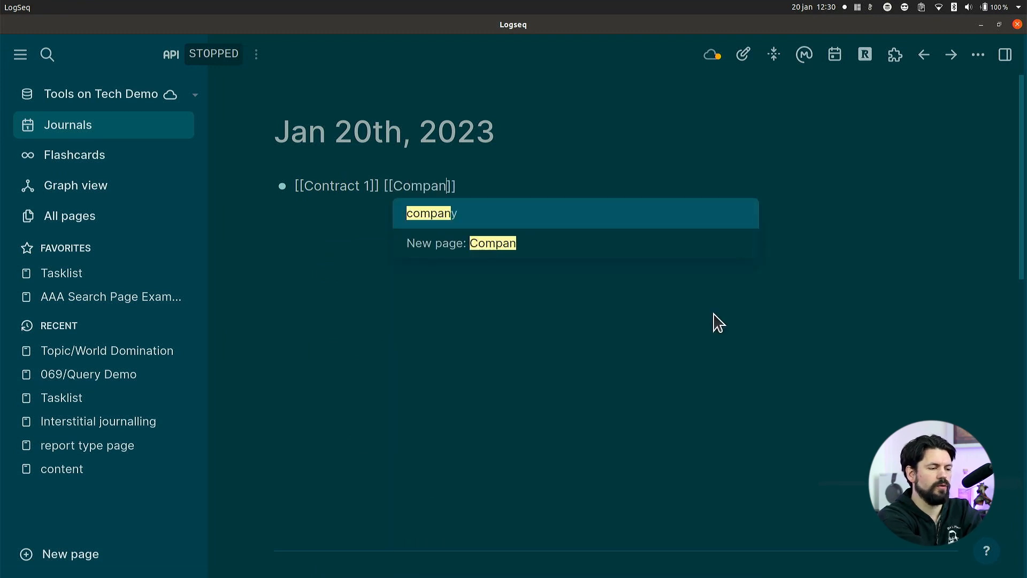
key(BackSpace)
key(BackSpace)
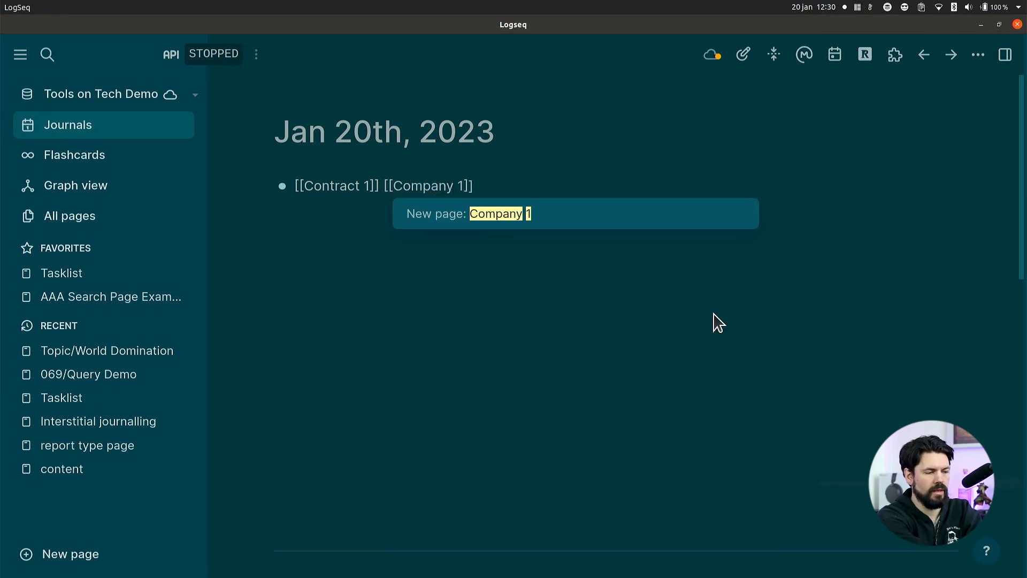
text(1)
key(Return)
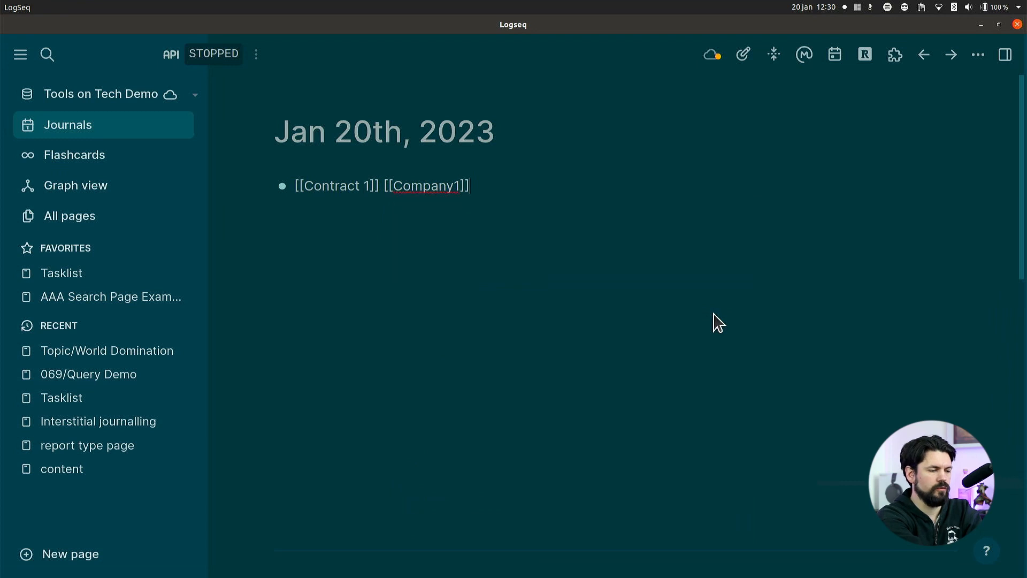
Add the page link [[Person 1]] after the company link.
text([[Person)
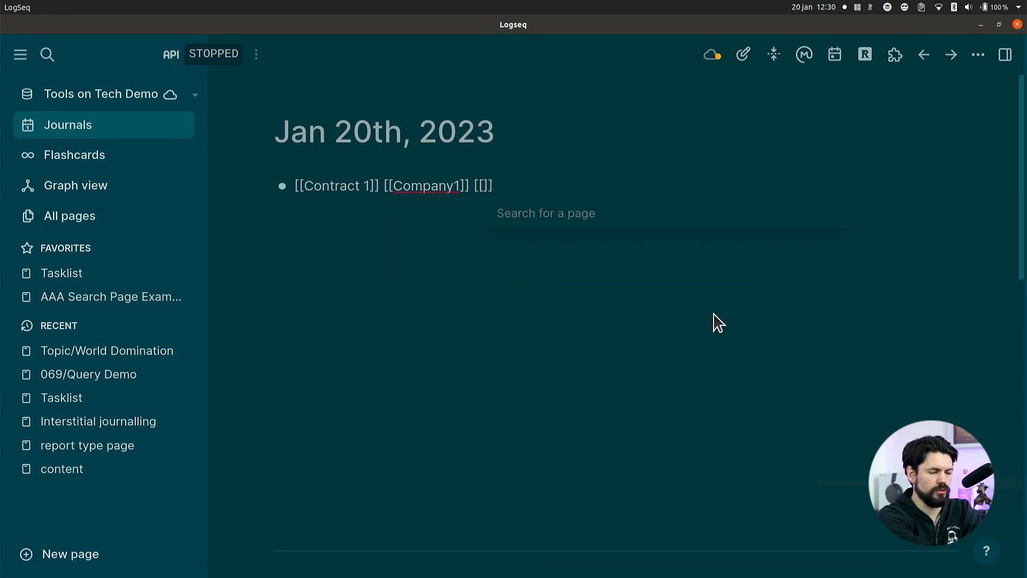
text( 1)
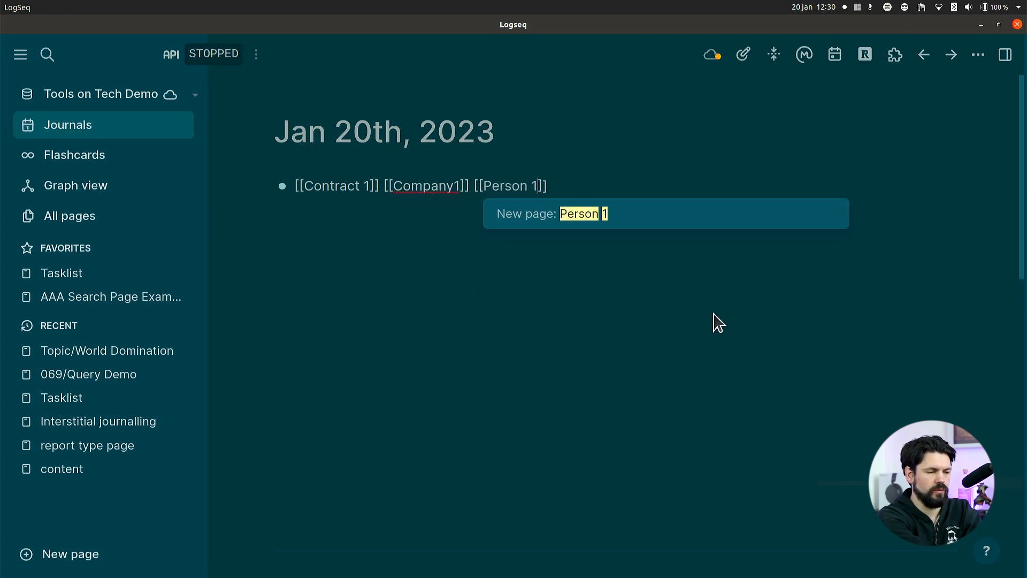
key(Return)
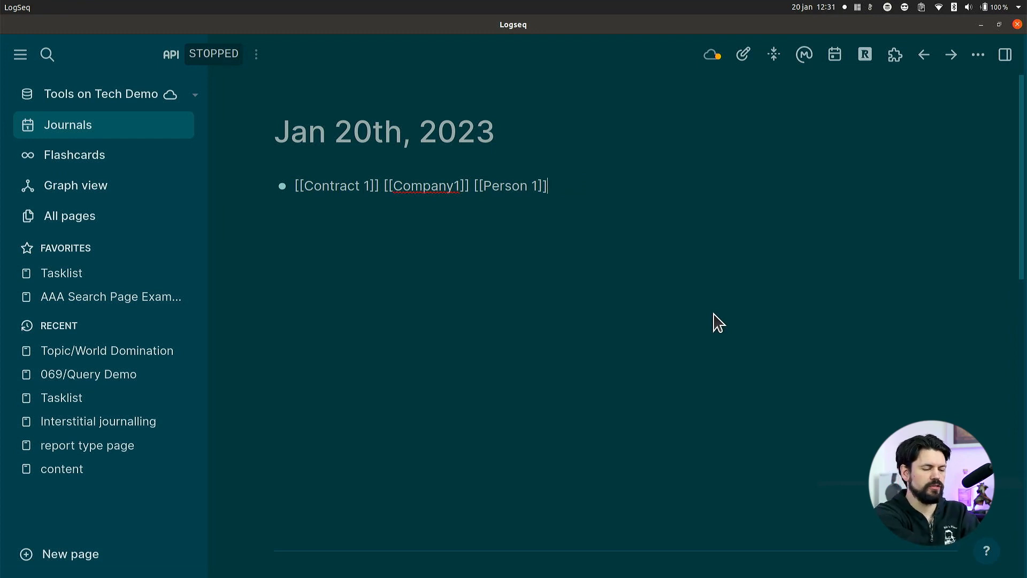
Add the namespaced page link [[Company 1/Person 1]] at the end of the block and start a new block below.
text([[Compan)
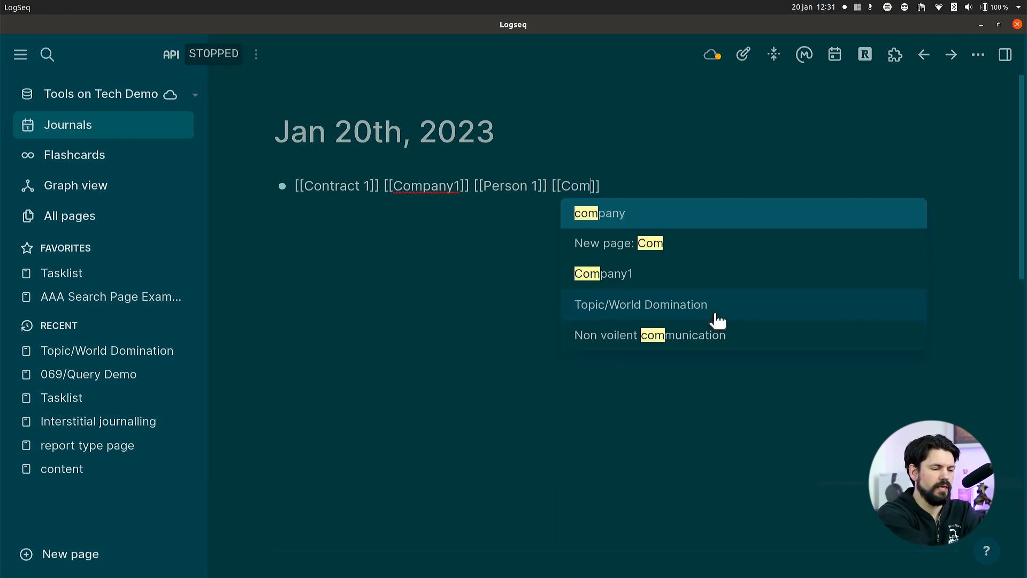
text(y 1/Pe)
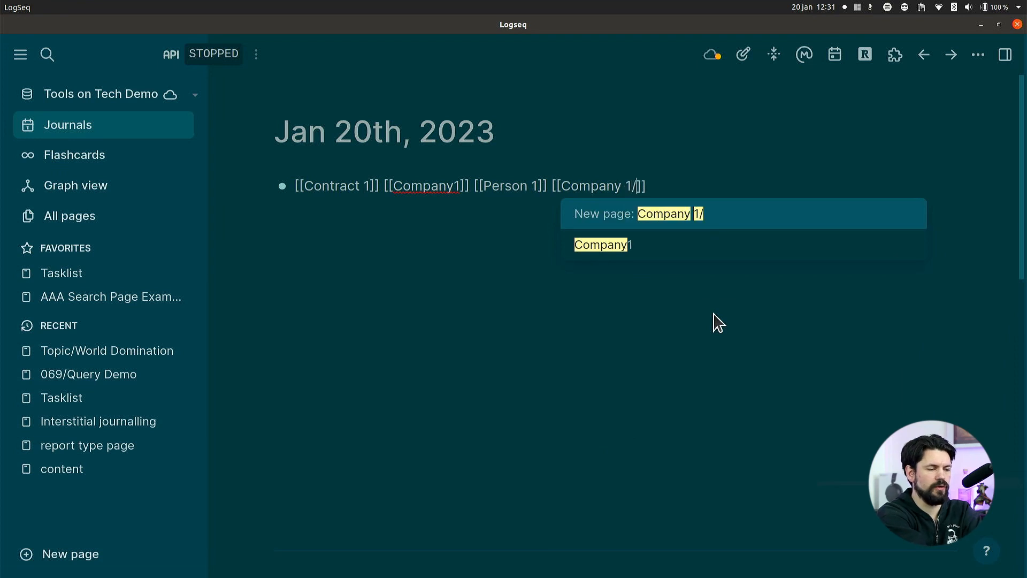
text(rson 1)
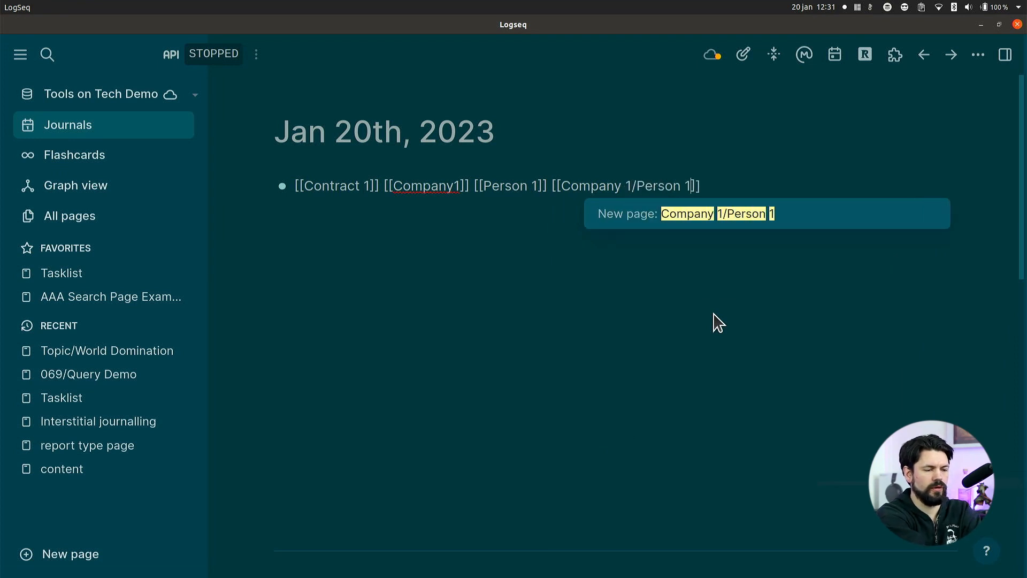
key(Return)
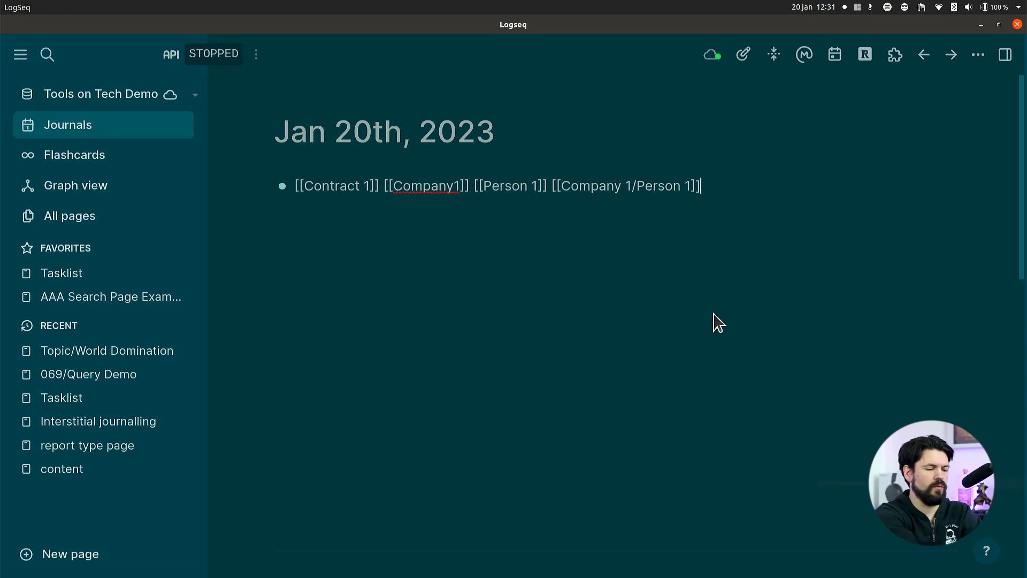
key(Return)
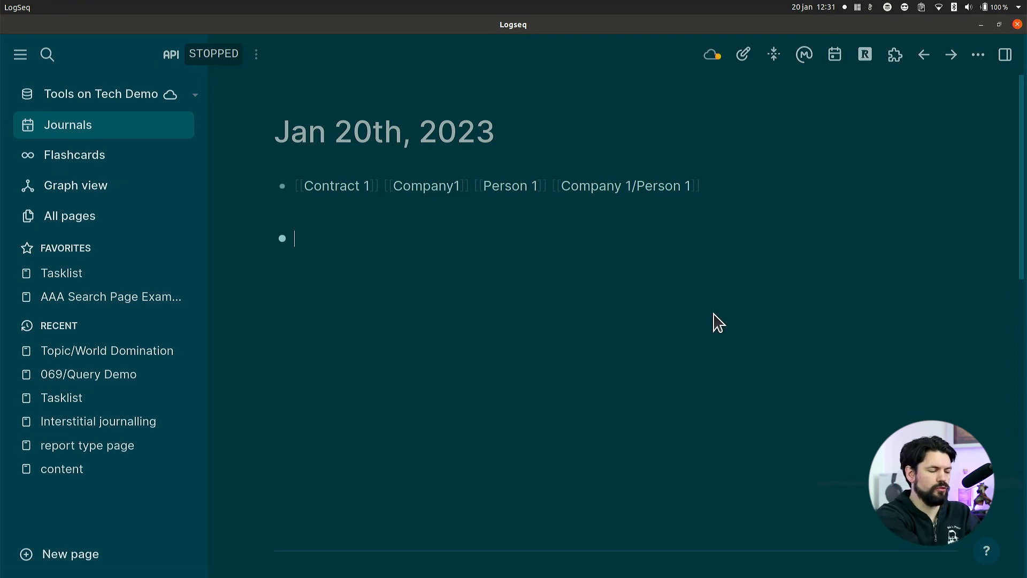
Create a new page named Template/Phonecall.
key(ctrl+k)
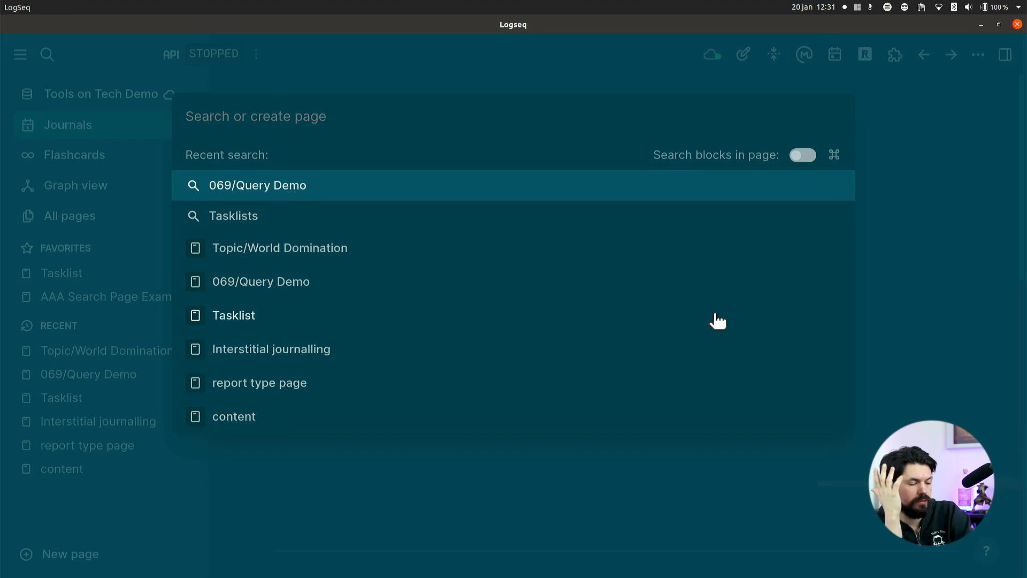
text(Template/)
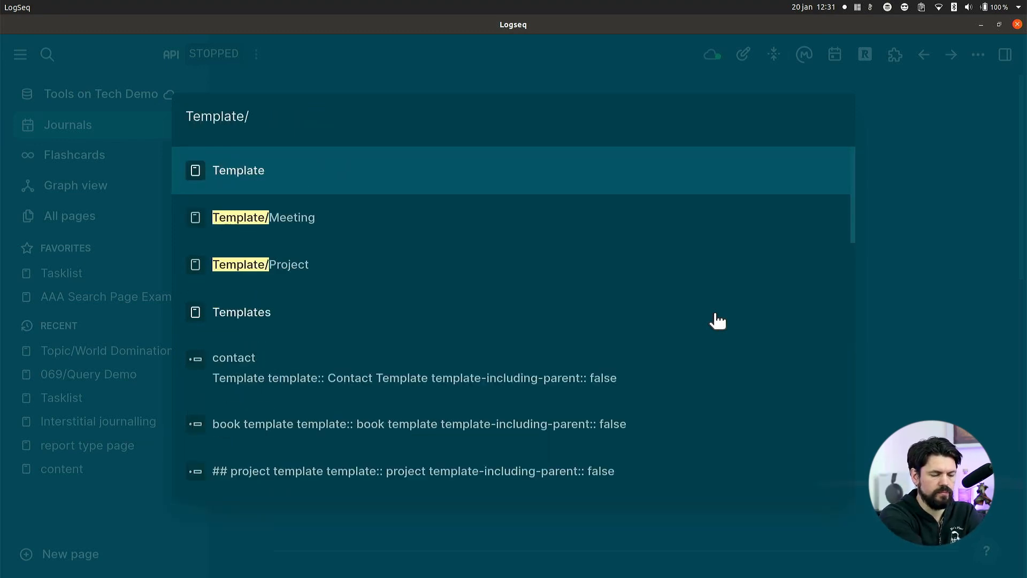
text(C)
key(BackSpace)
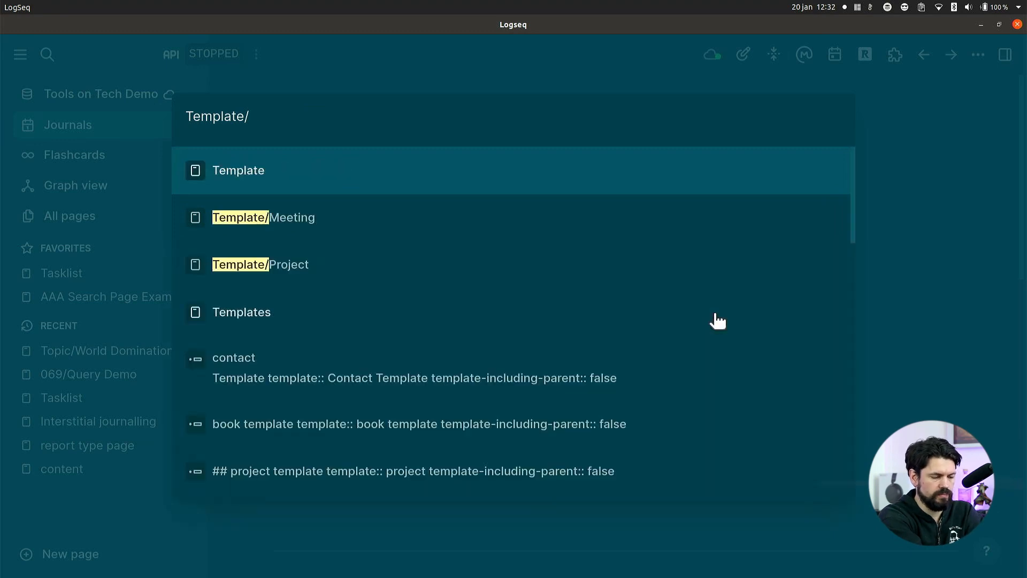
text(Phonecall)
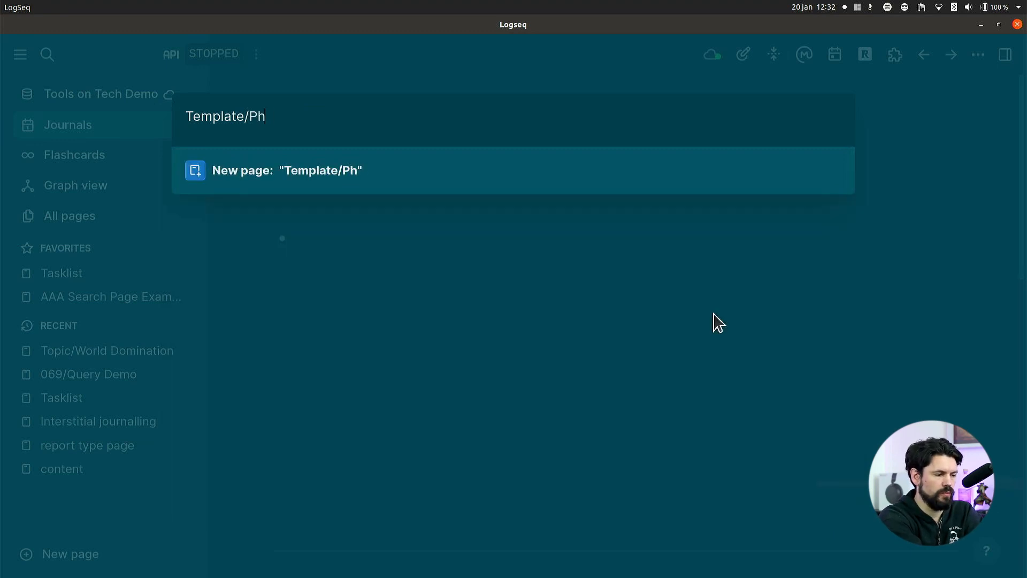
key(Return)
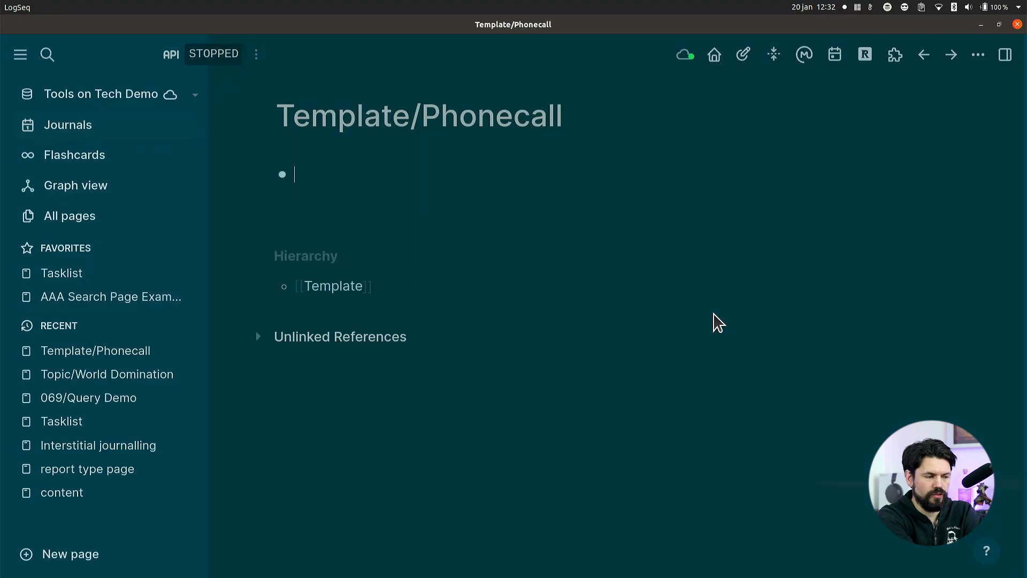
Enter the property "Template:: Phone Call" in the page's first block and start a new line within it.
text(Te)
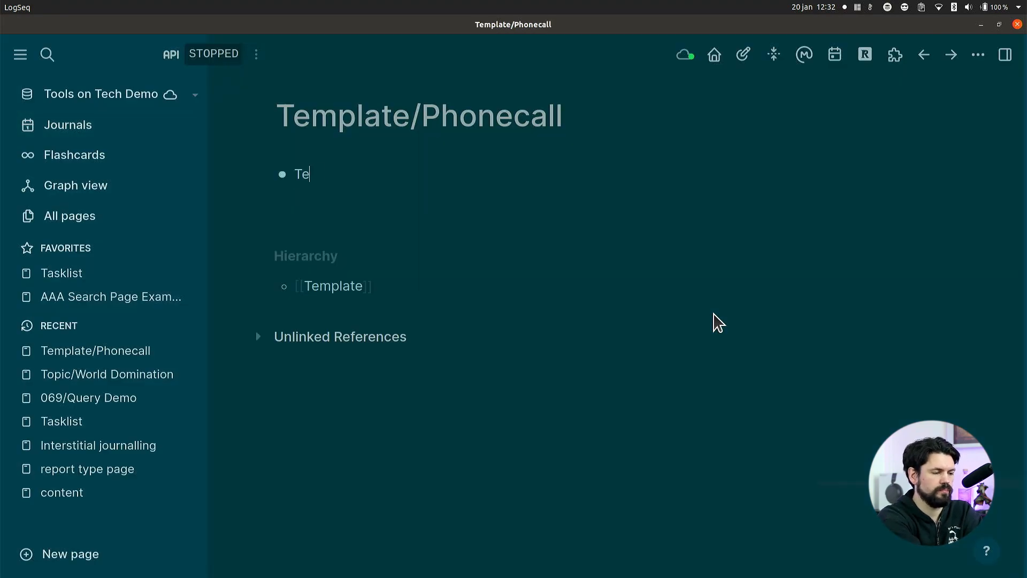
text(mplate:: Phone Call)
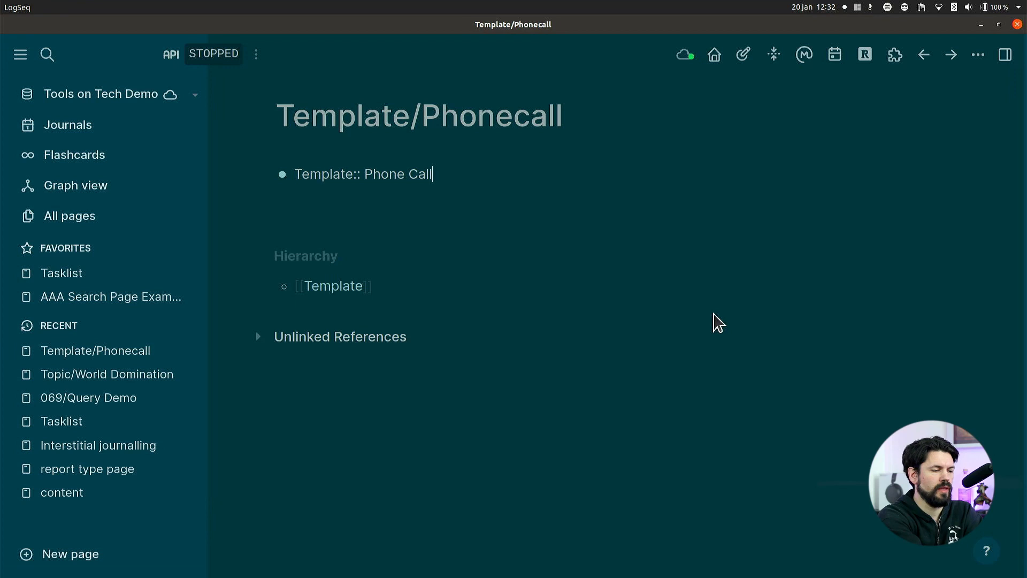
key(Return)
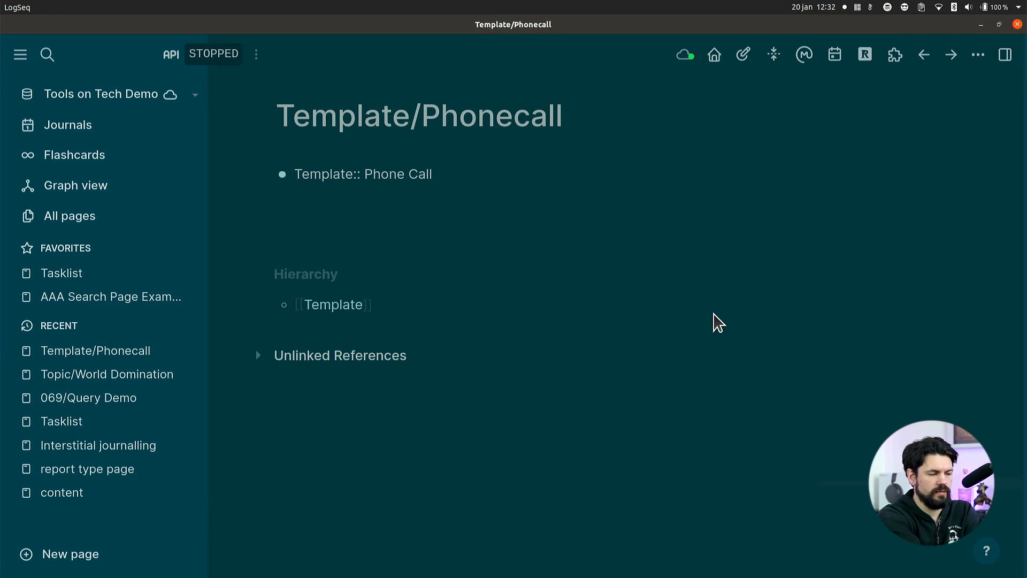
key(BackSpace)
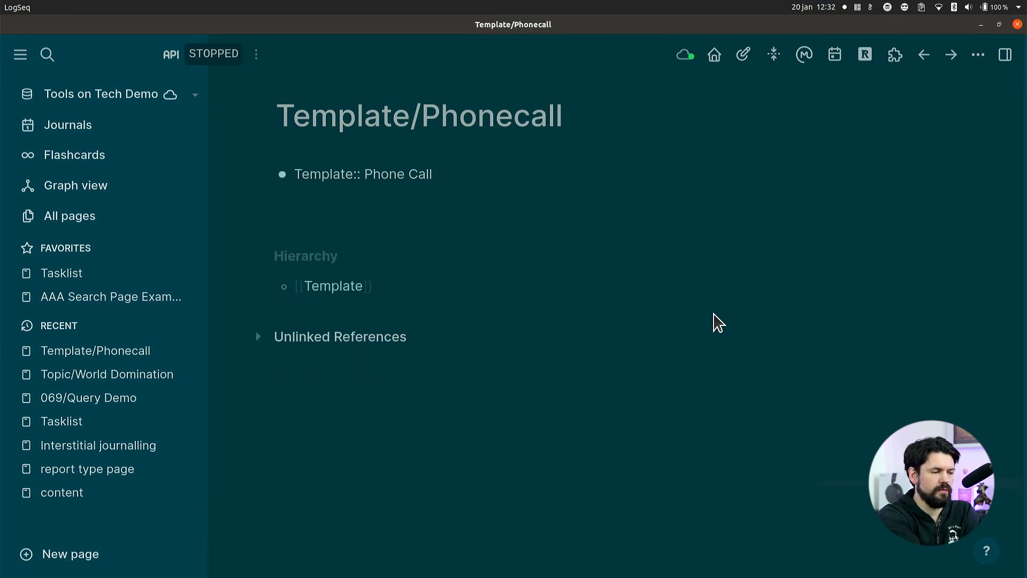
key(Return)
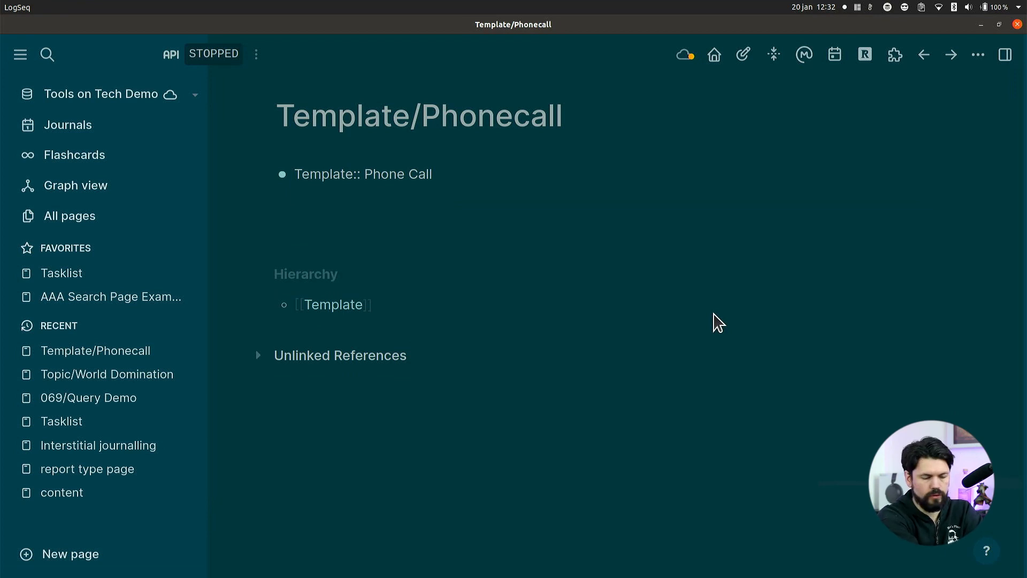
text(funn)
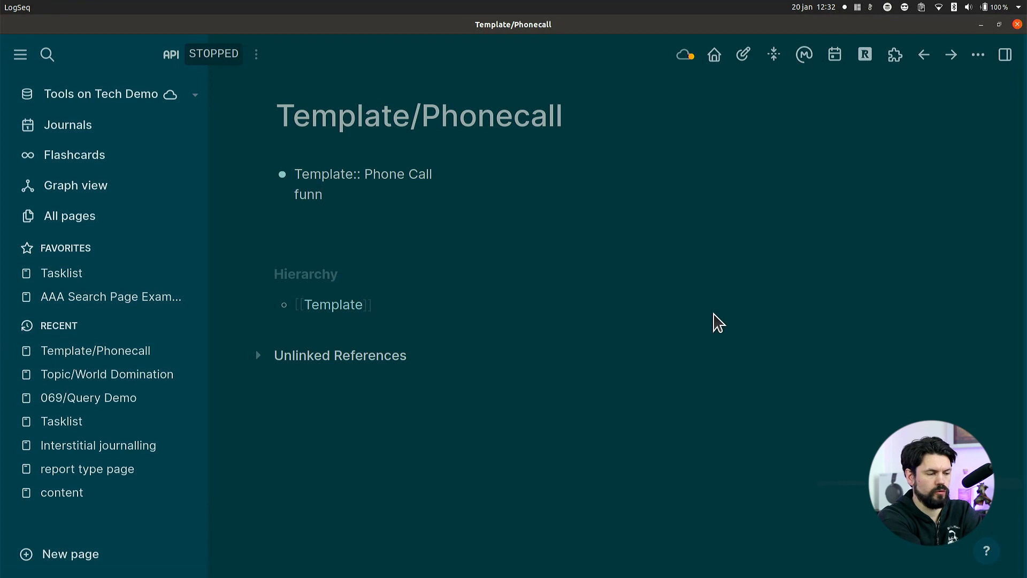
key(BackSpace)
key(BackSpace)
key(BackSpace)
key(BackSpace)
Add an empty "Contract::" property under the Template property, with an empty block below.
text(Contr)
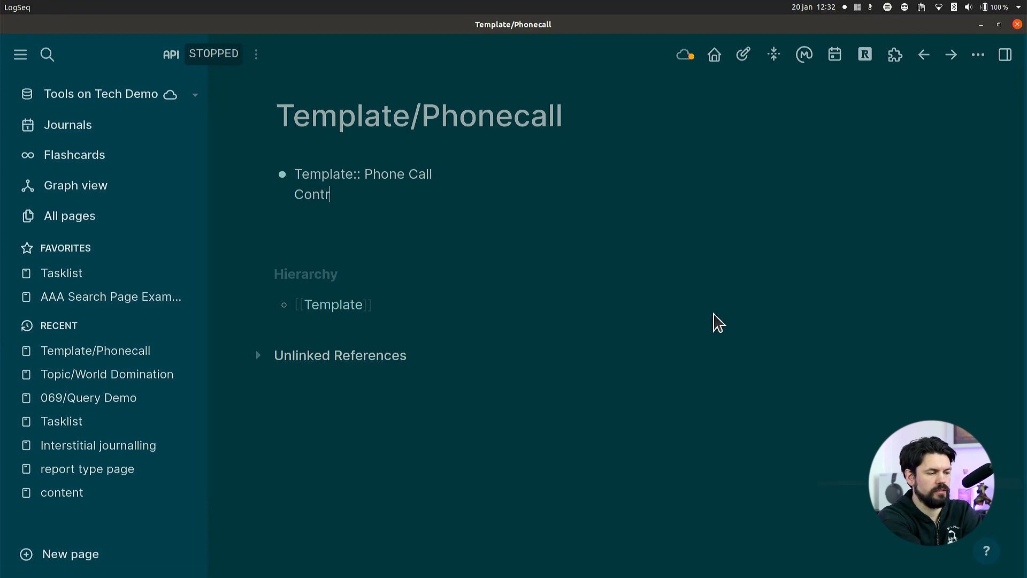
text(act::)
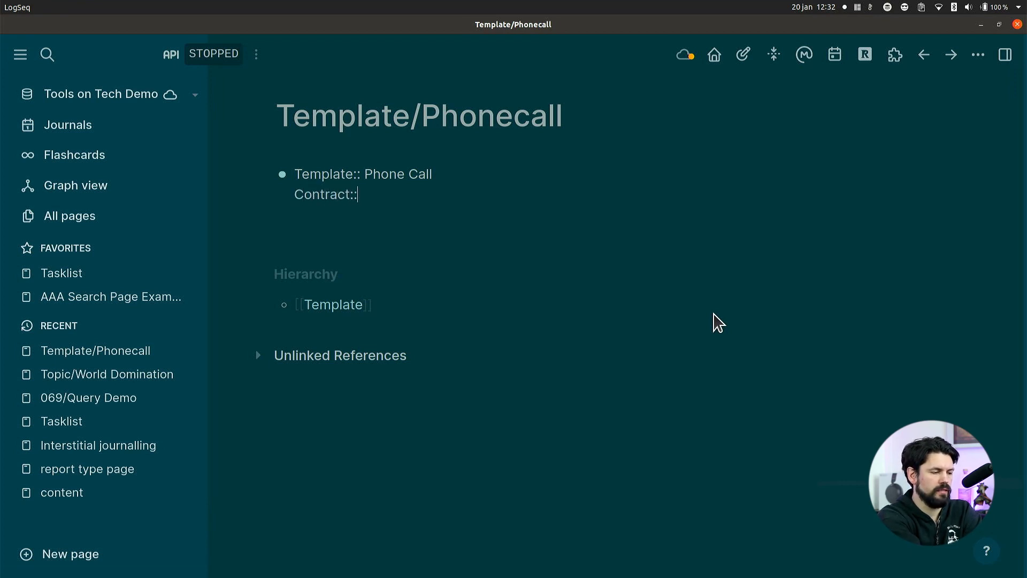
key(Return)
key(Up)
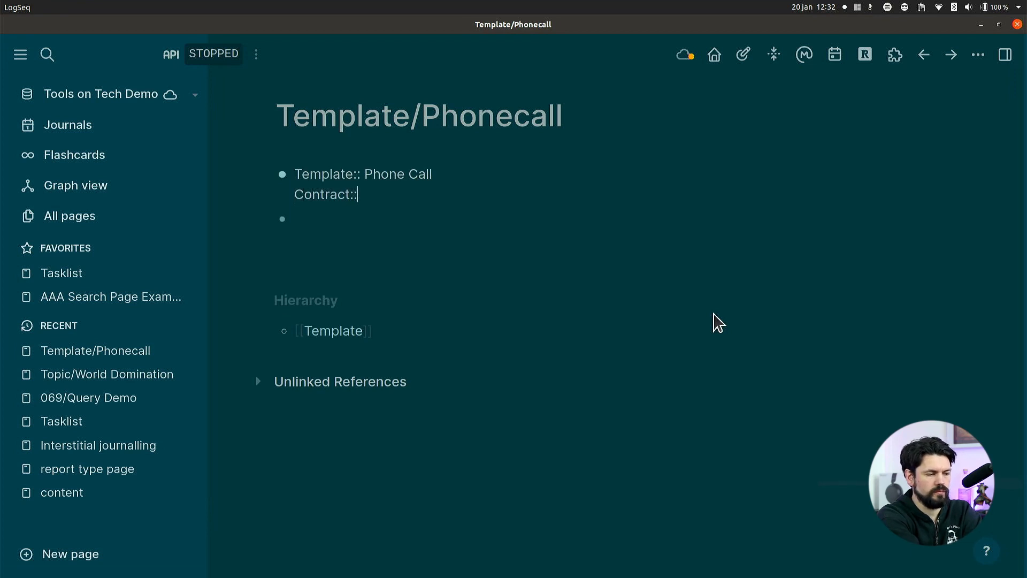
Add empty "Company::" and "Person::" properties below the Contract property in the template block.
key(shift+Return)
text(Company)
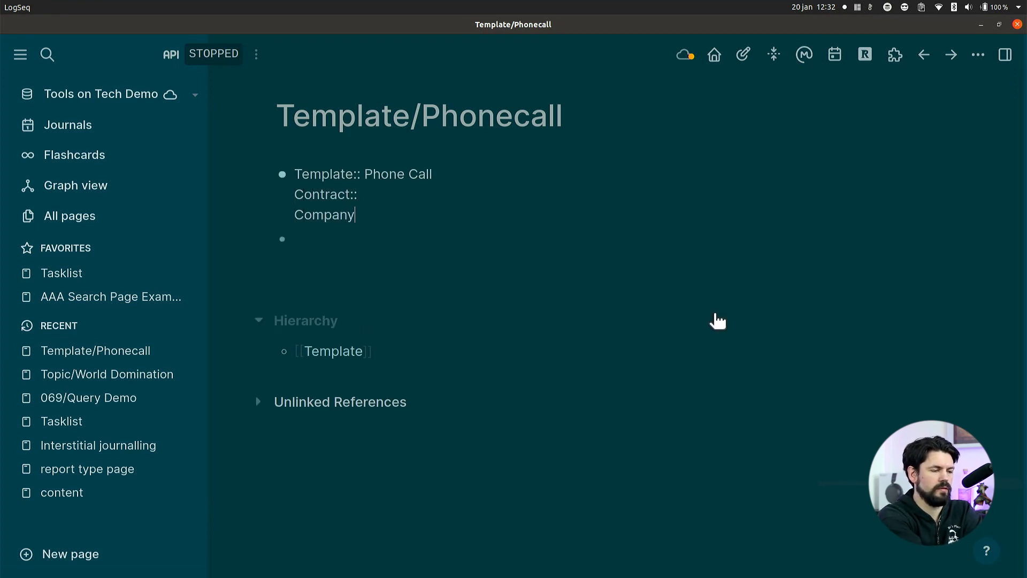
text(::)
key(shift+Return)
text(Perso)
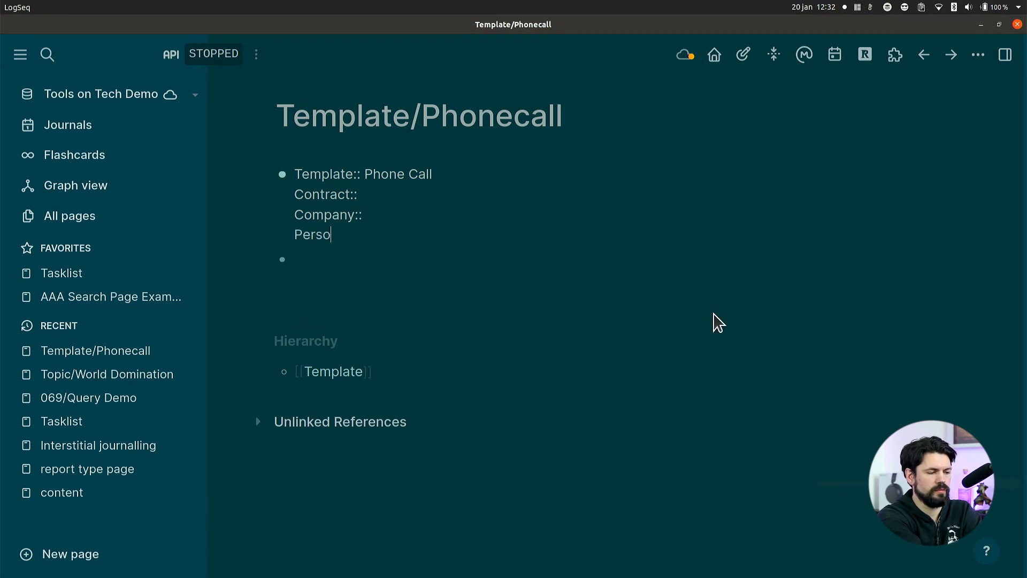
text(n::)
key(Down)
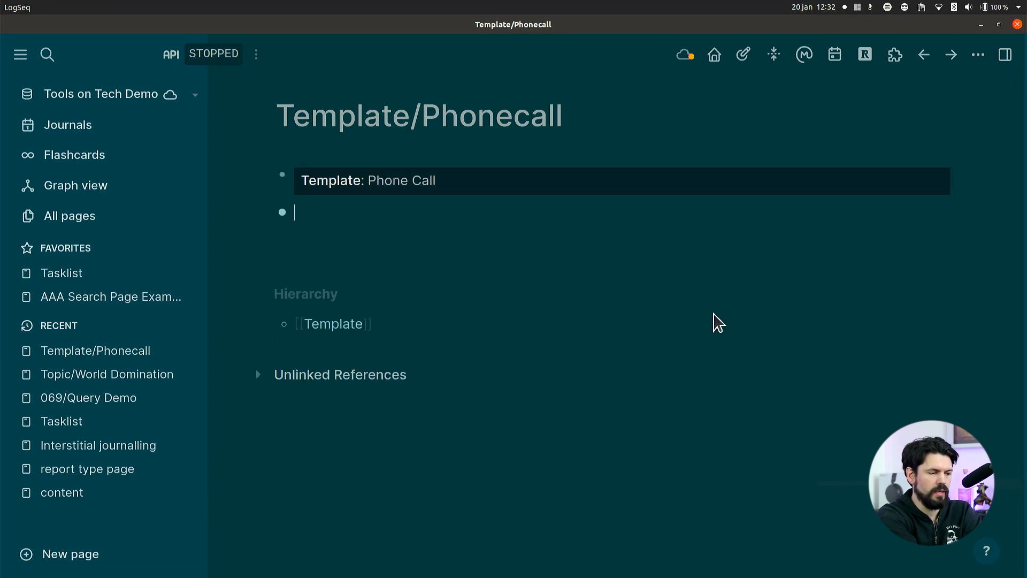
key(Up)
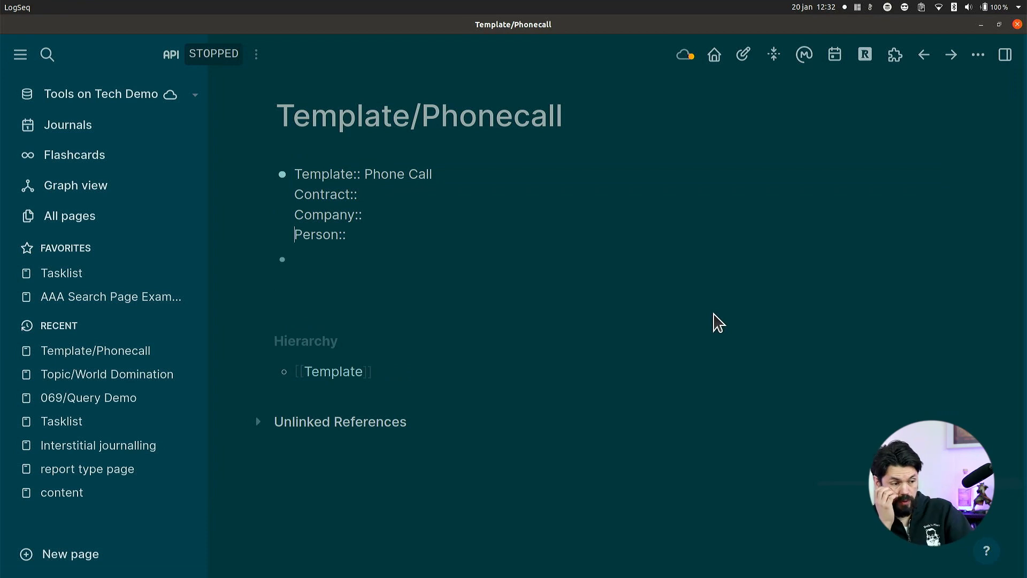
Indent the empty block under the Phone Call template block, enter "Notes" and add an empty block below it.
key(Down)
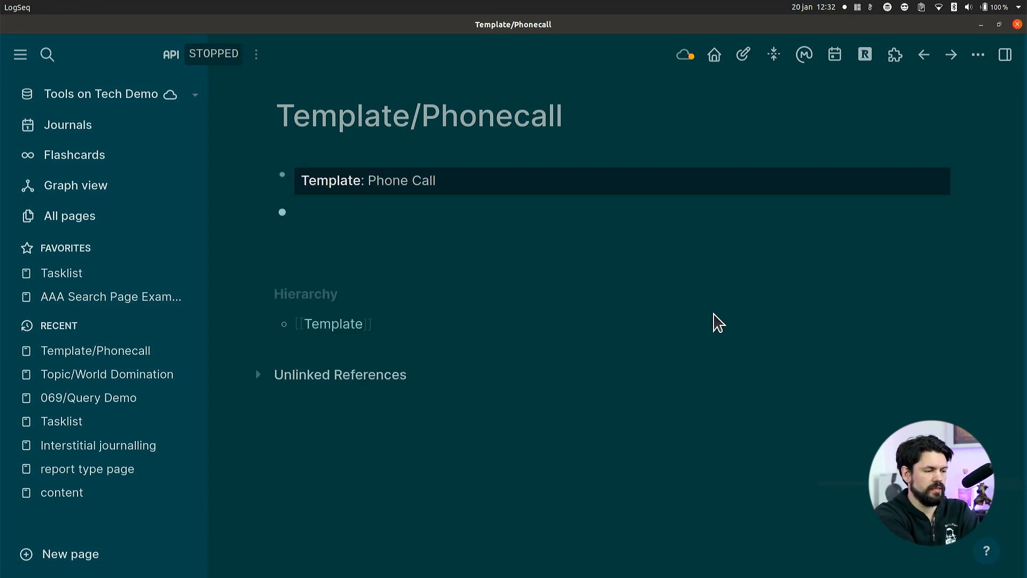
key(Tab)
text(Notes)
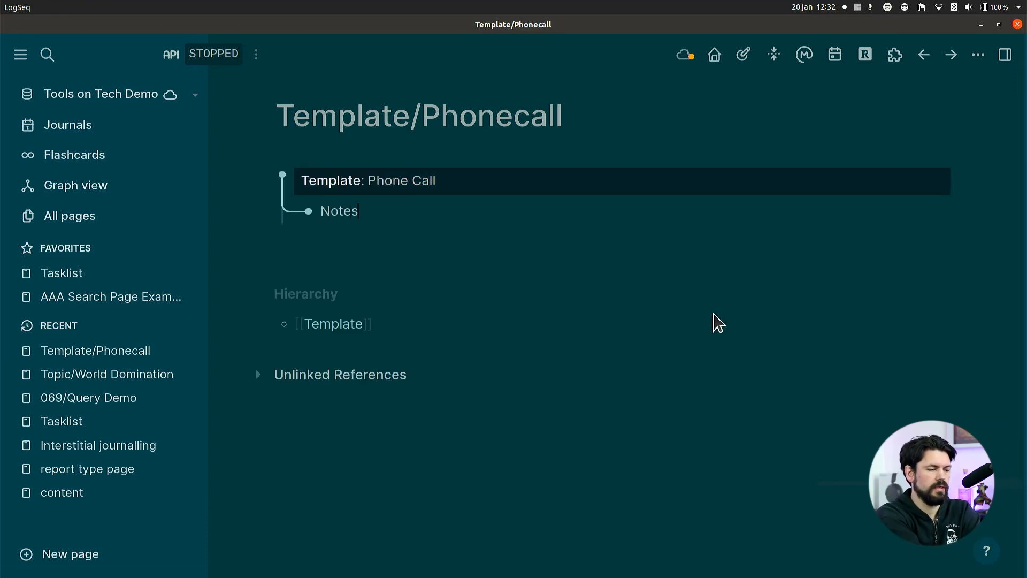
key(Return)
key(Escape)
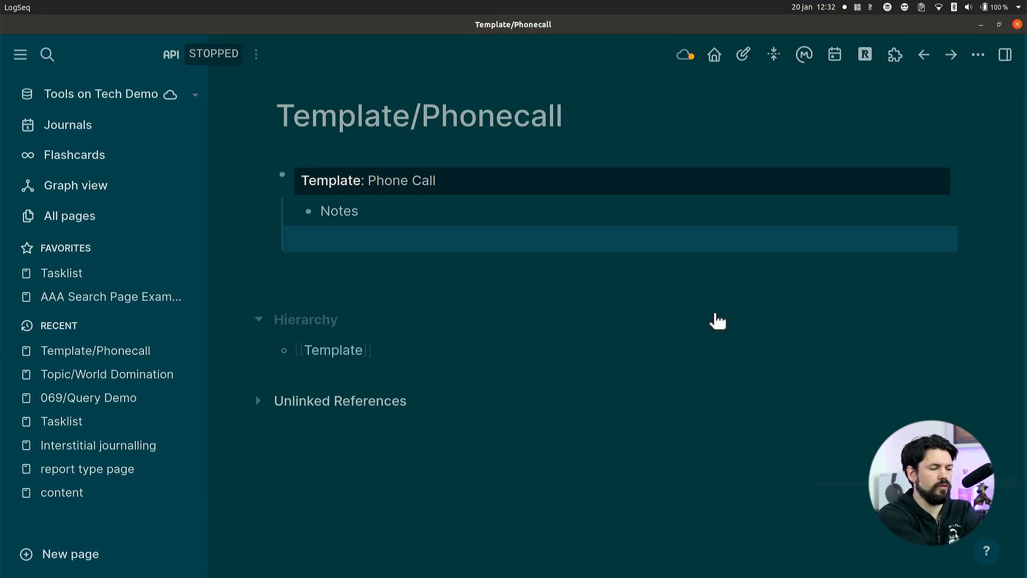
Insert the Phone Call template into the empty block of the Jan 20th, 2023 journal and remove the blank block after Notes.
key(g)
key(j)
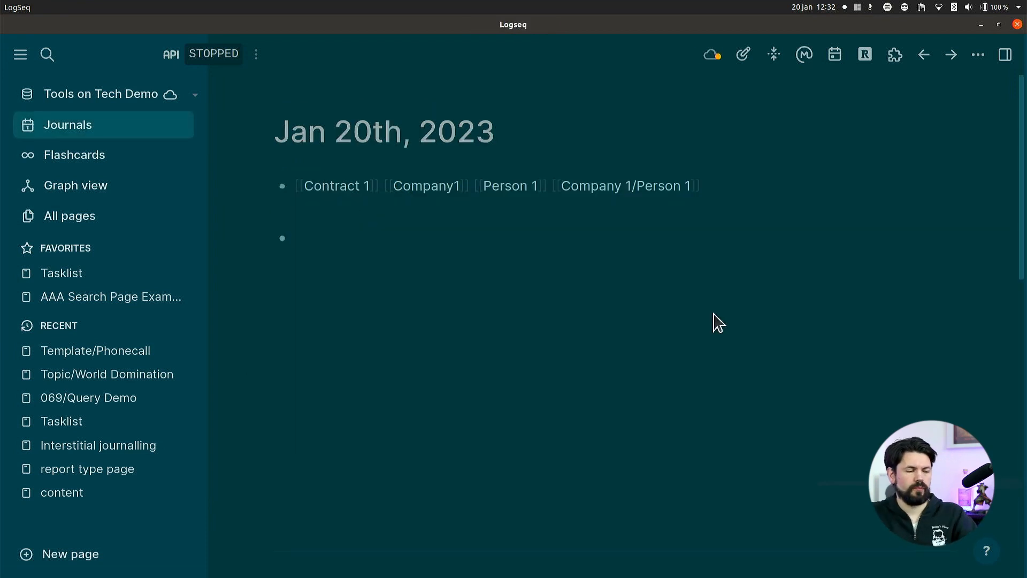
click(528, 237)
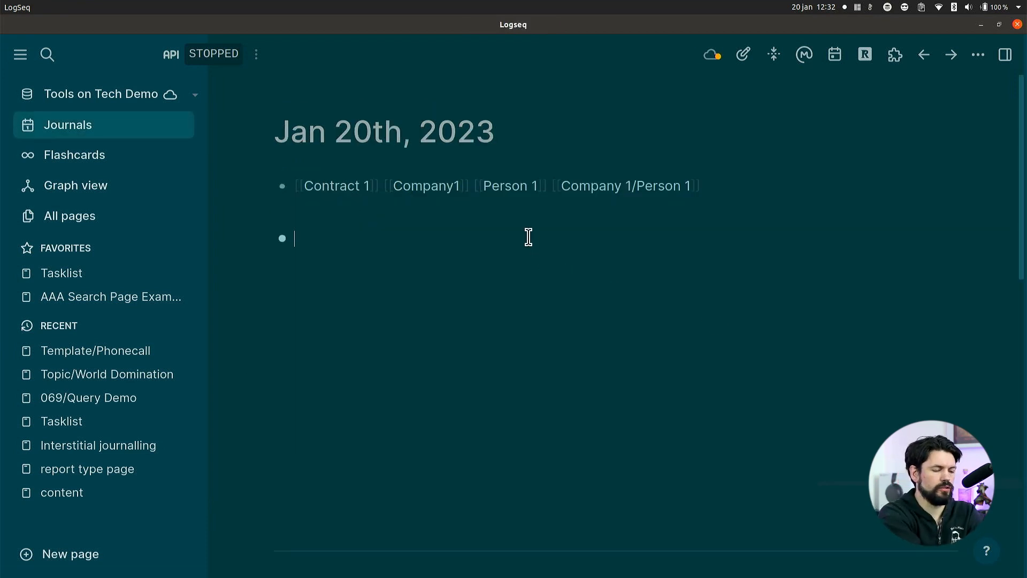
text(/tem)
key(Return)
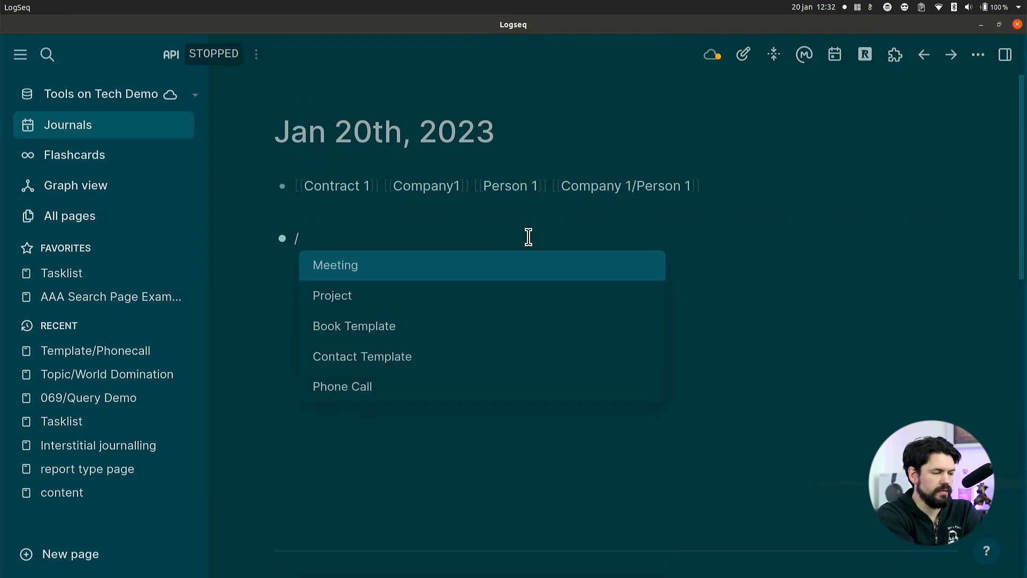
key(Down)
key(Down)
key(Down)
key(Down)
key(Return)
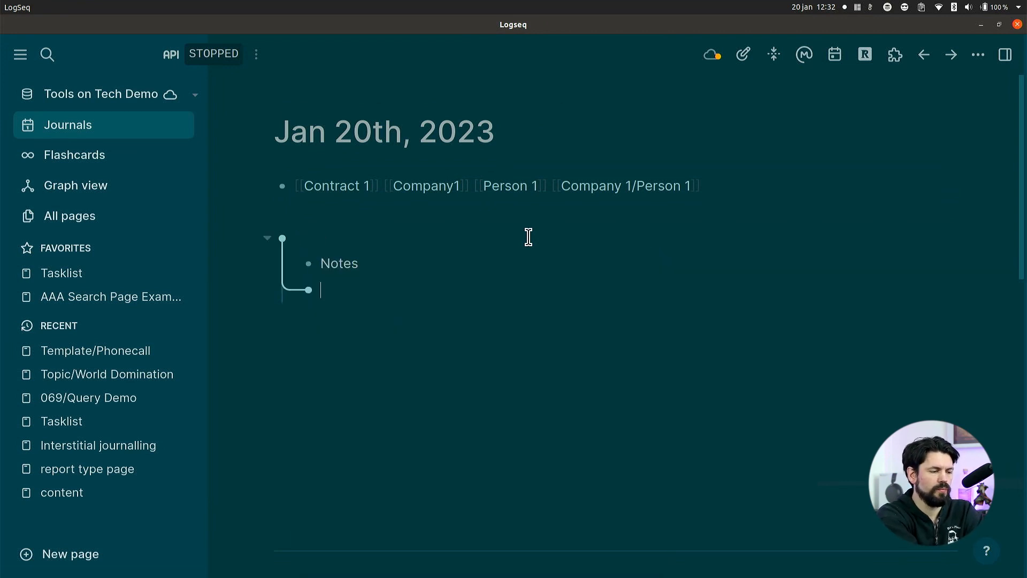
key(BackSpace)
Set the Contract property of the inserted phone call block to the page link [[Contract 1]].
key(Right)
key(Right)
key(Right)
key(Right)
key(Right)
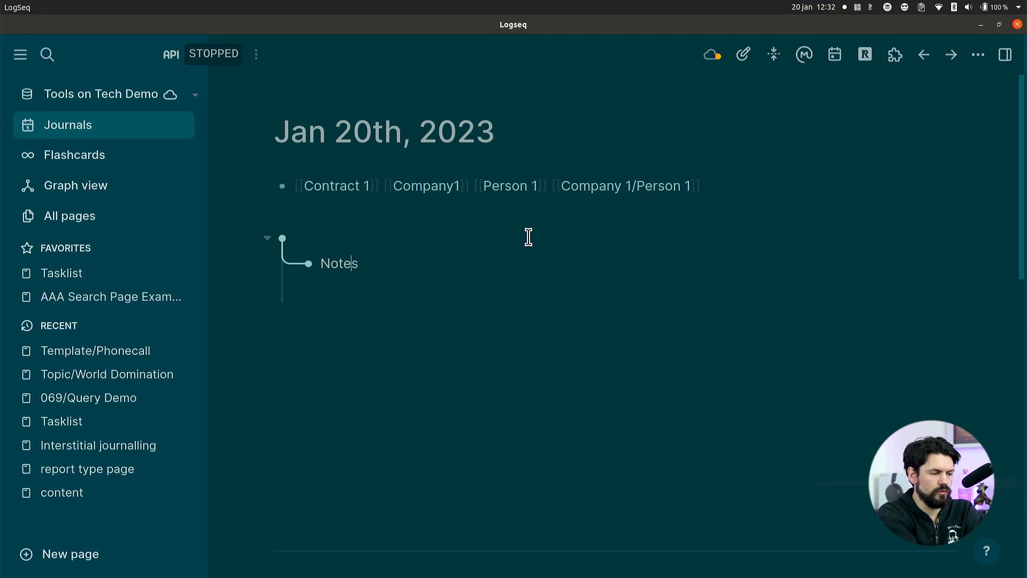
key(Up)
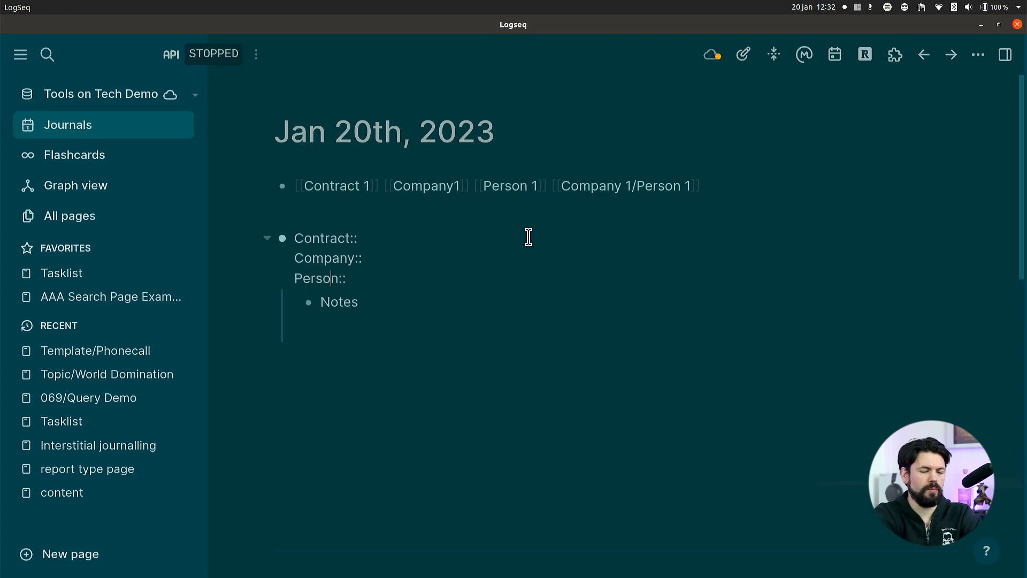
key(Up)
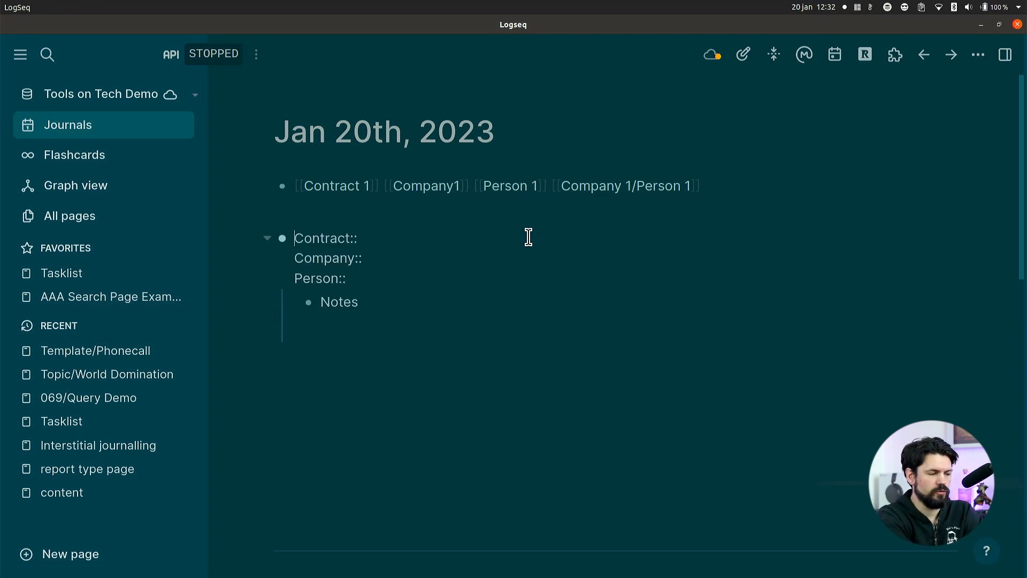
key(Right)
key(Right)
key(Right)
key(Right)
key(Right)
key(Right)
key(Right)
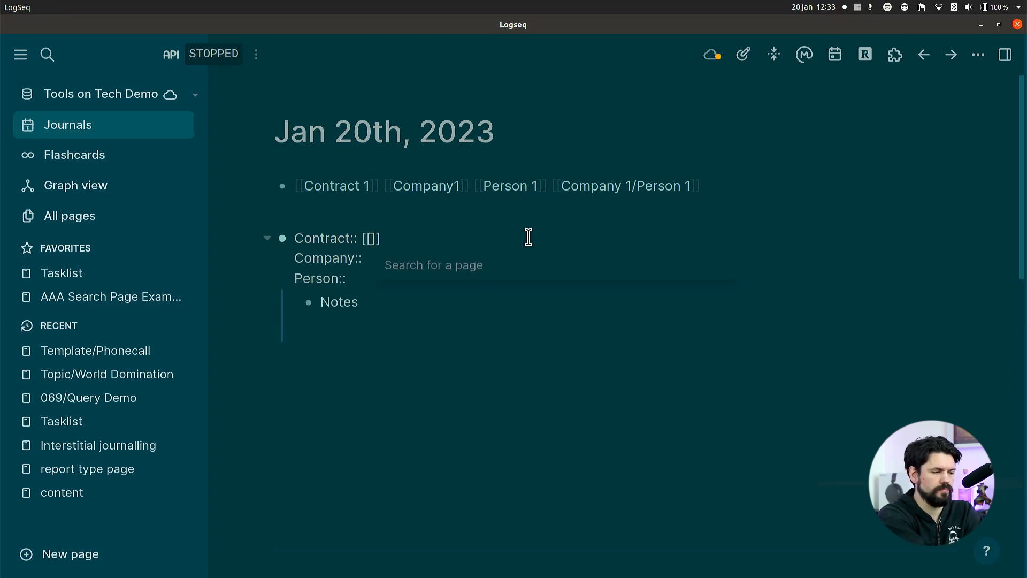
text(Contrac)
key(Return)
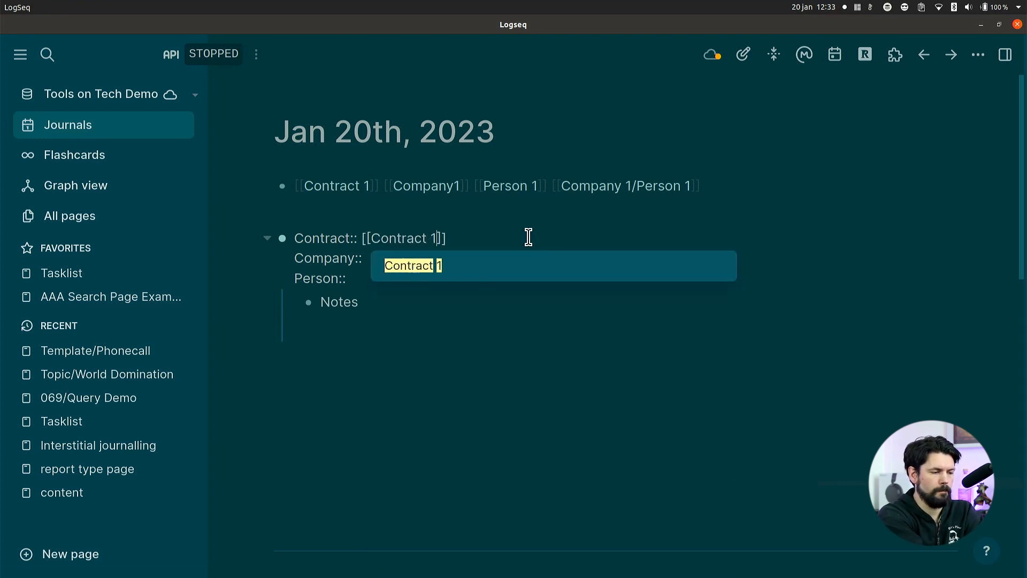
key(Return)
Set the Company property to the page link [[Company 1]] and the Person property to [[Person 1]].
text([[Company)
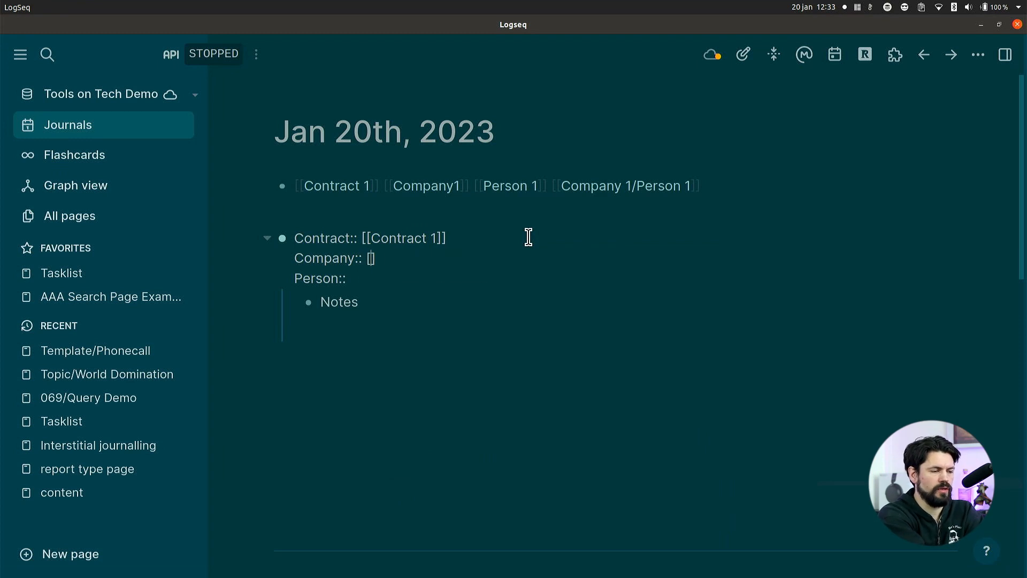
text( 1)
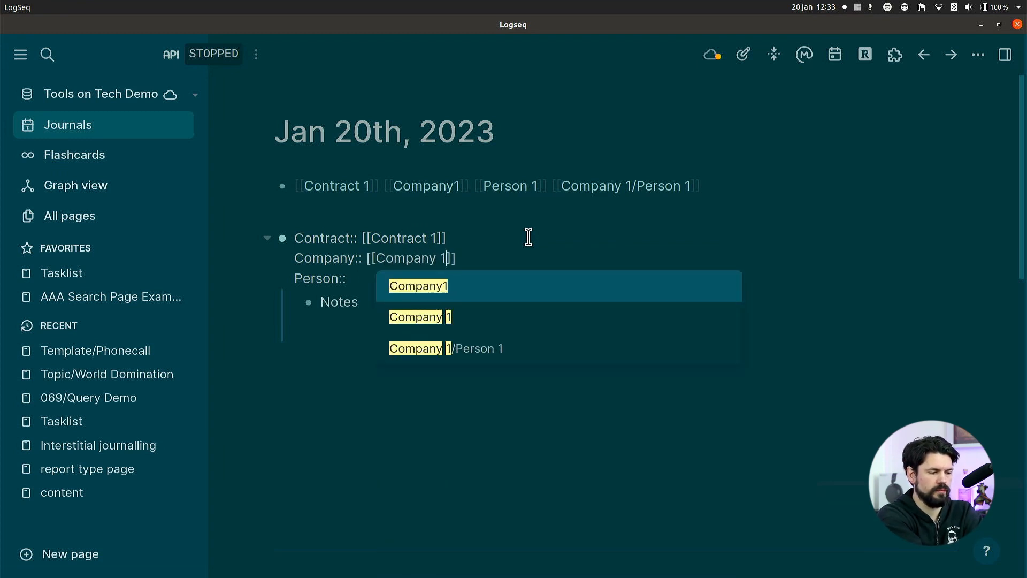
key(Down)
key(Return)
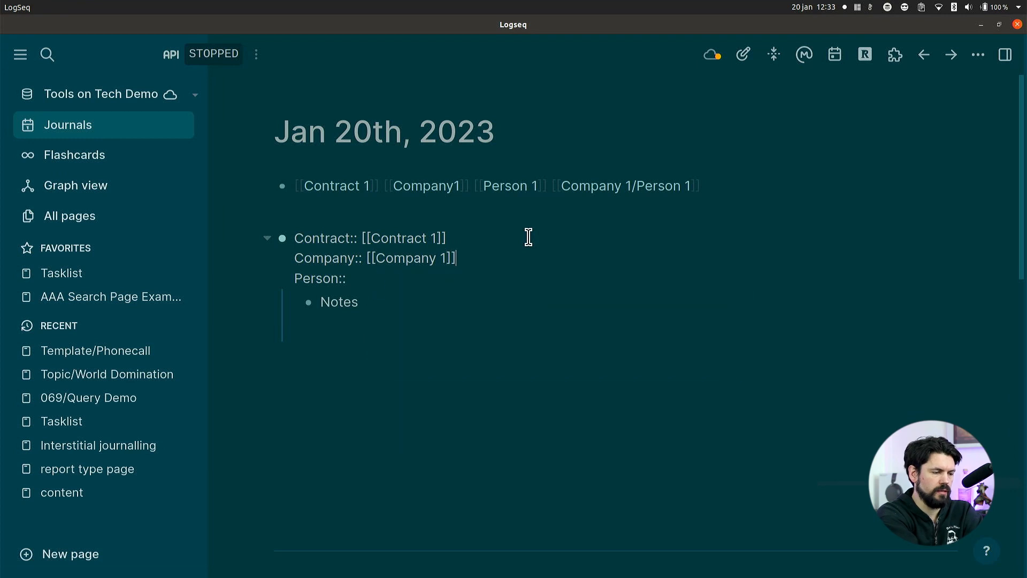
key(Down)
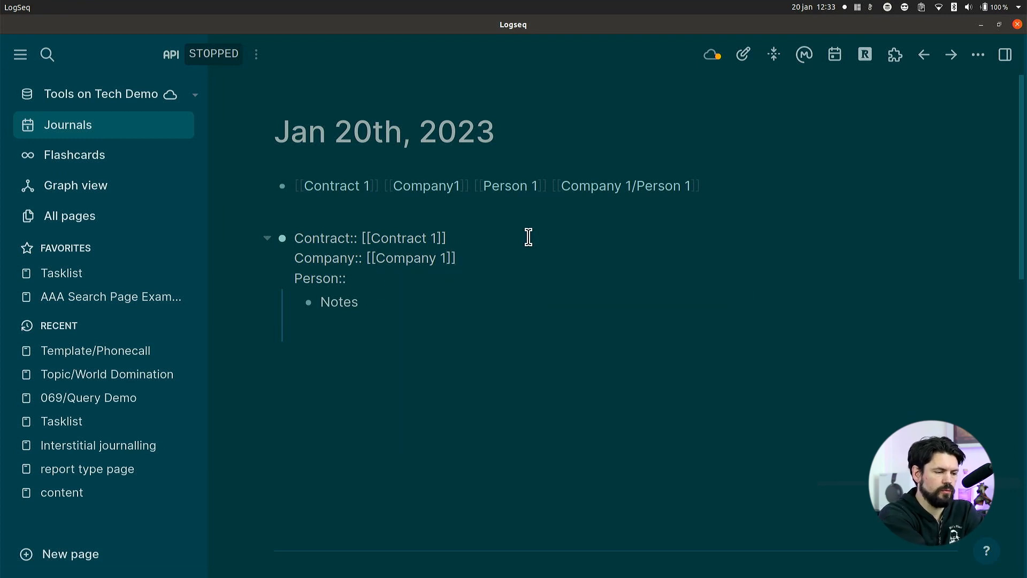
text([[Perso)
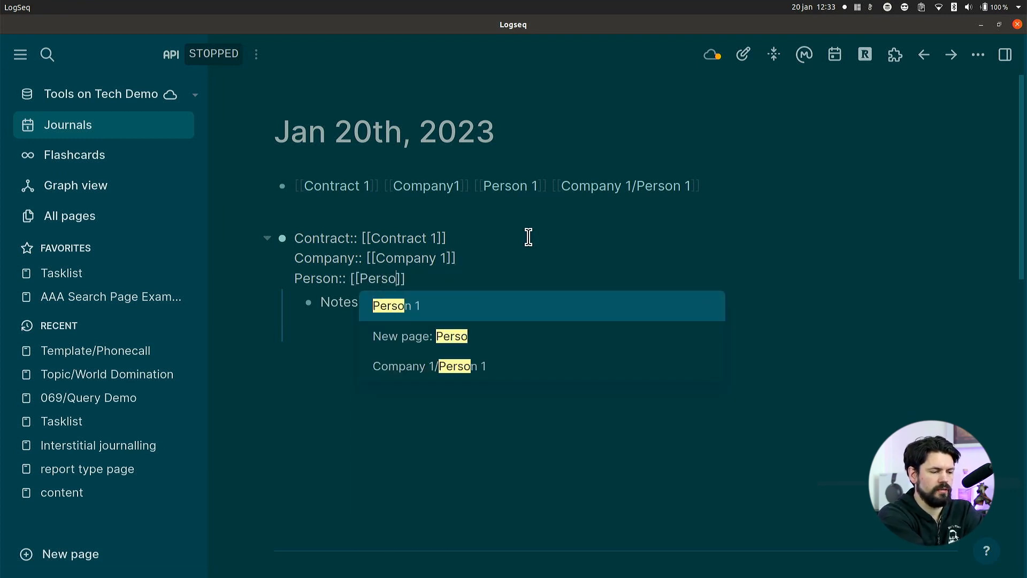
key(Return)
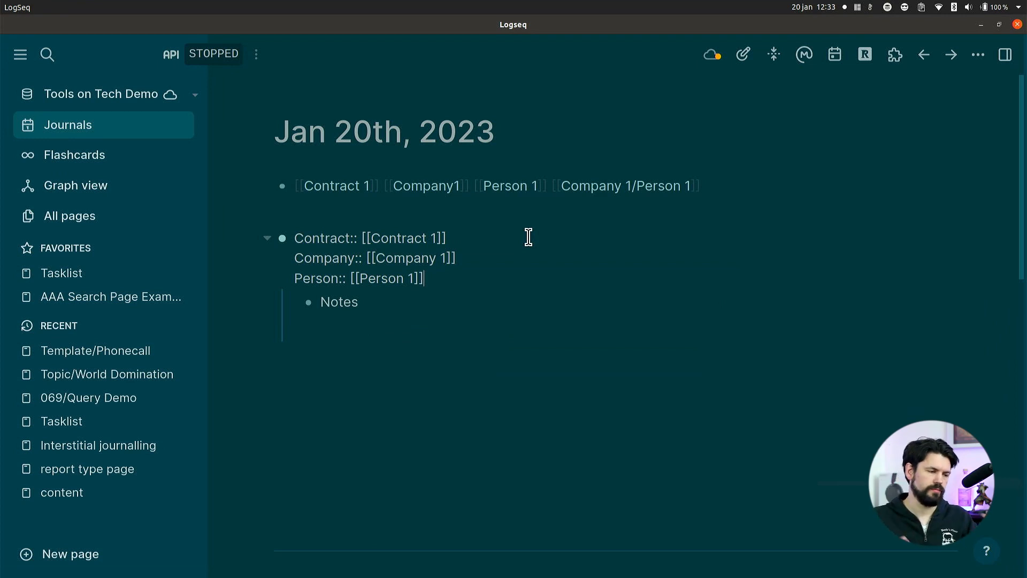
Insert a line above the Contract property reading "Summary, initial cold call".
key(Up)
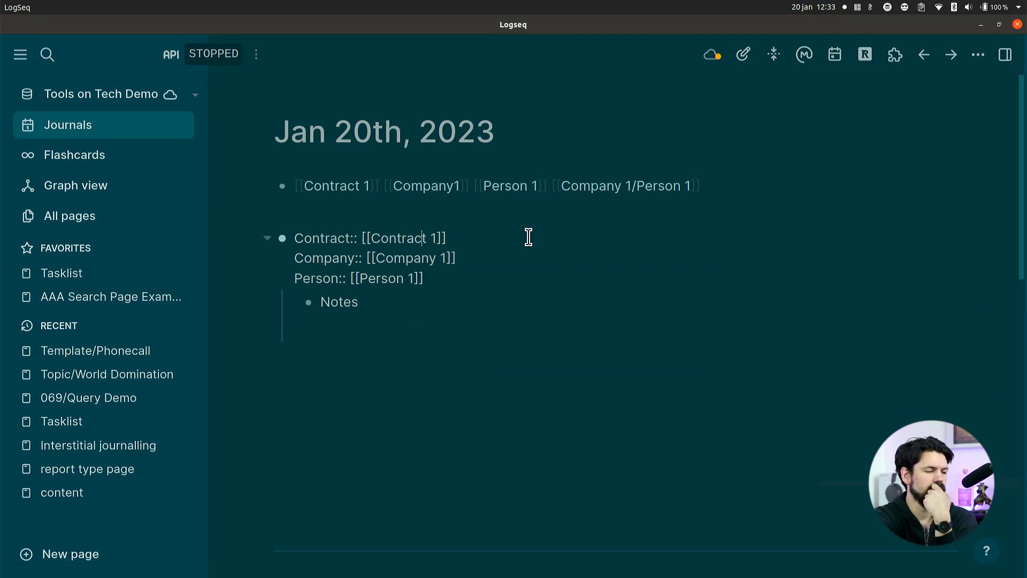
key(Up)
key(Down)
key(Up)
key(Down)
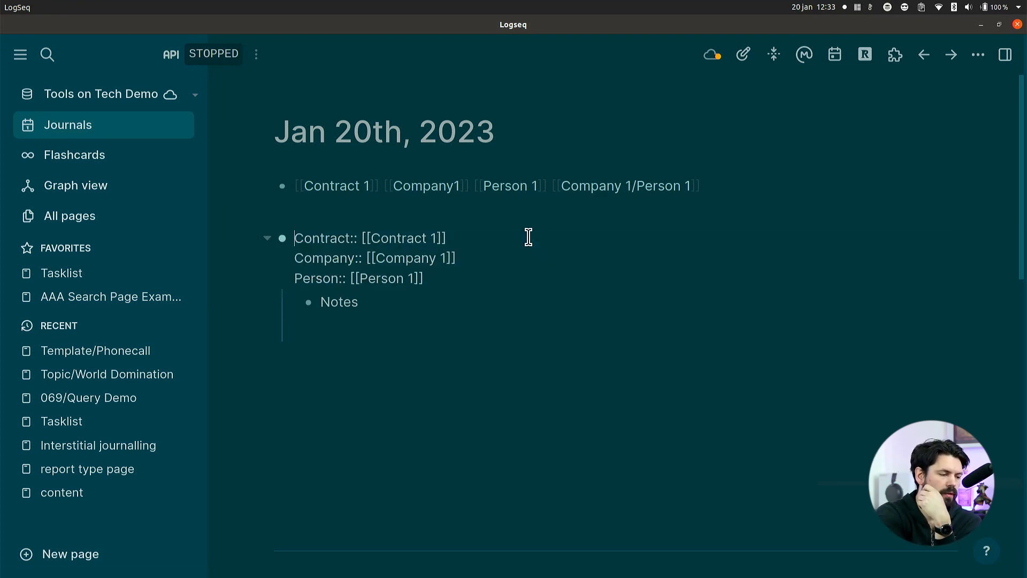
key(shift+Return)
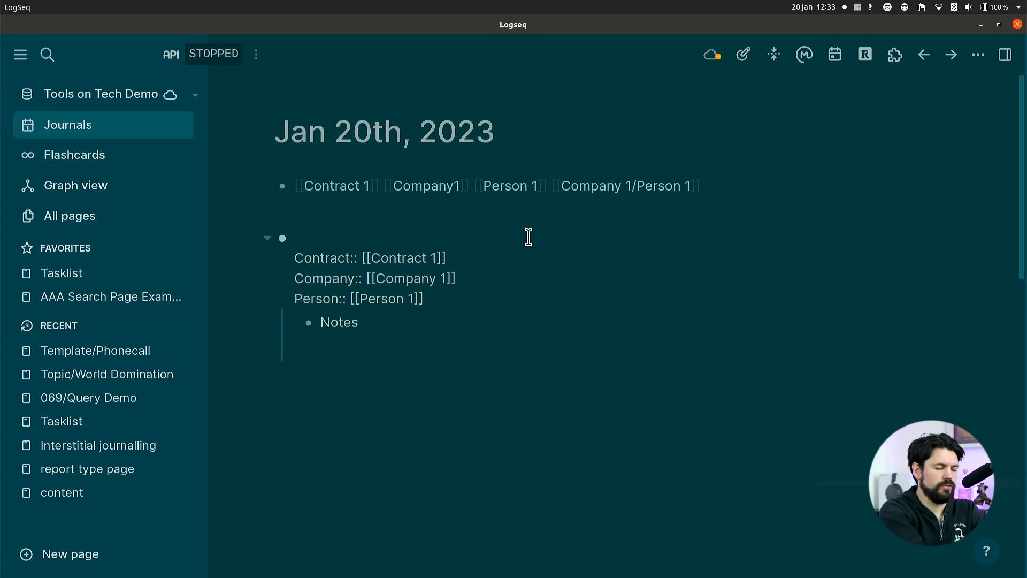
text(Summary)
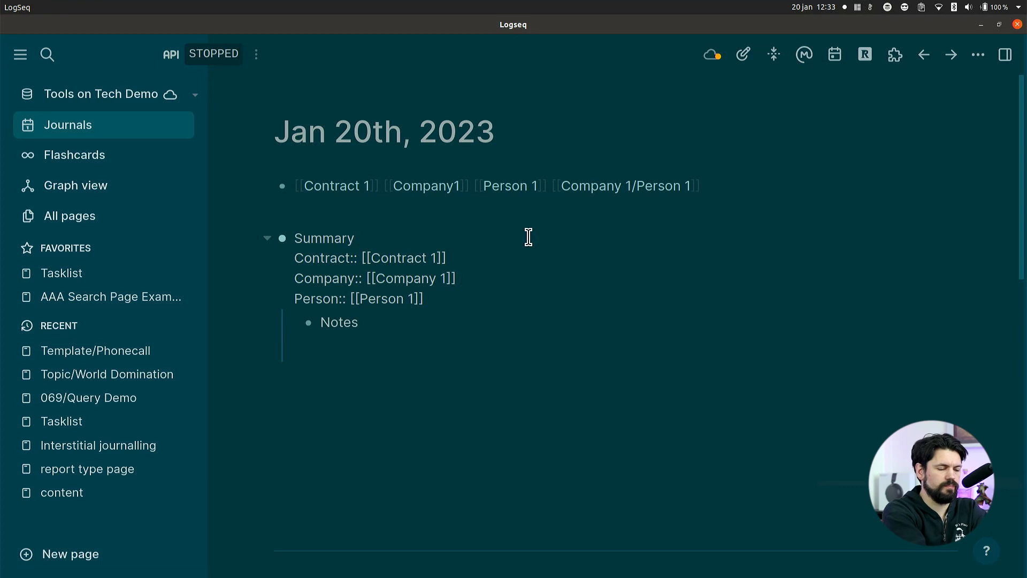
text(, initial cold )
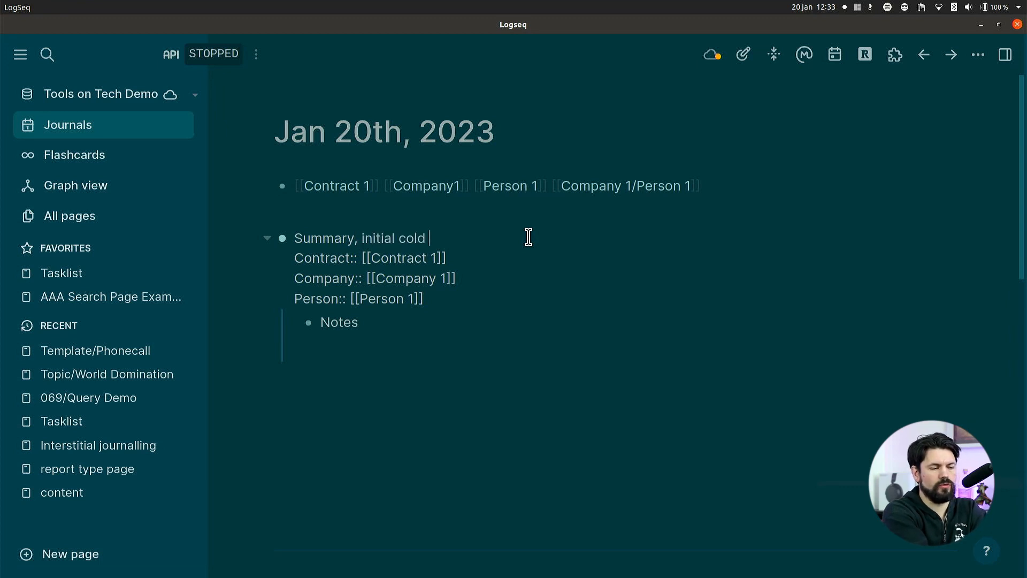
text(call)
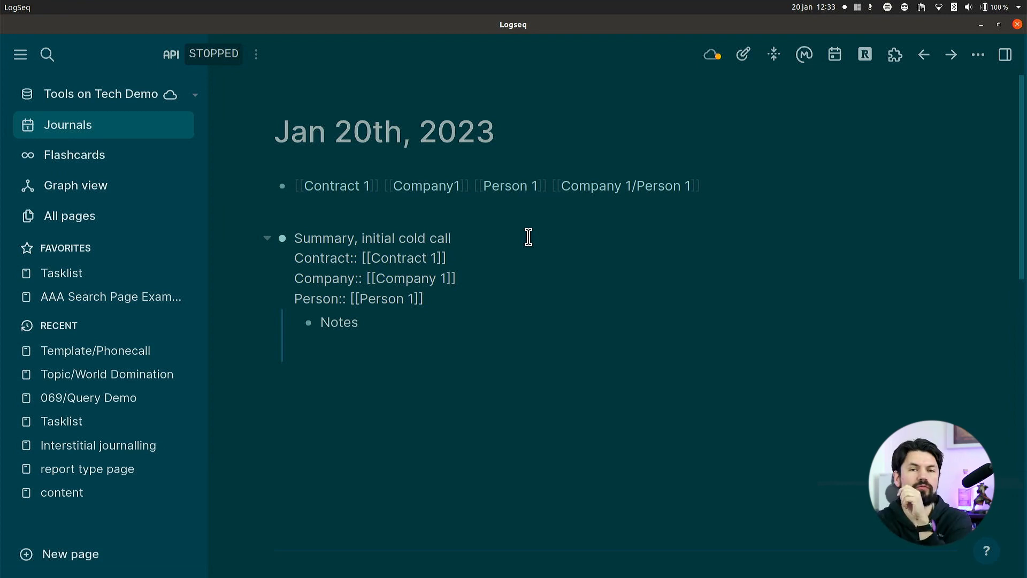
Extend the Notes child block to read "Notes, they have questions".
key(Down)
key(Down)
key(Down)
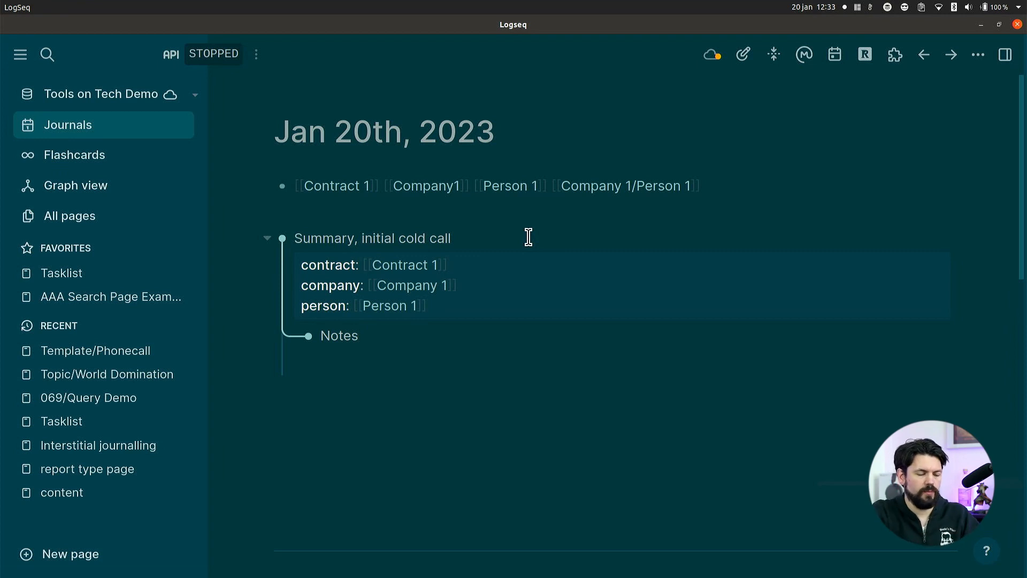
key(Return)
key(BackSpace)
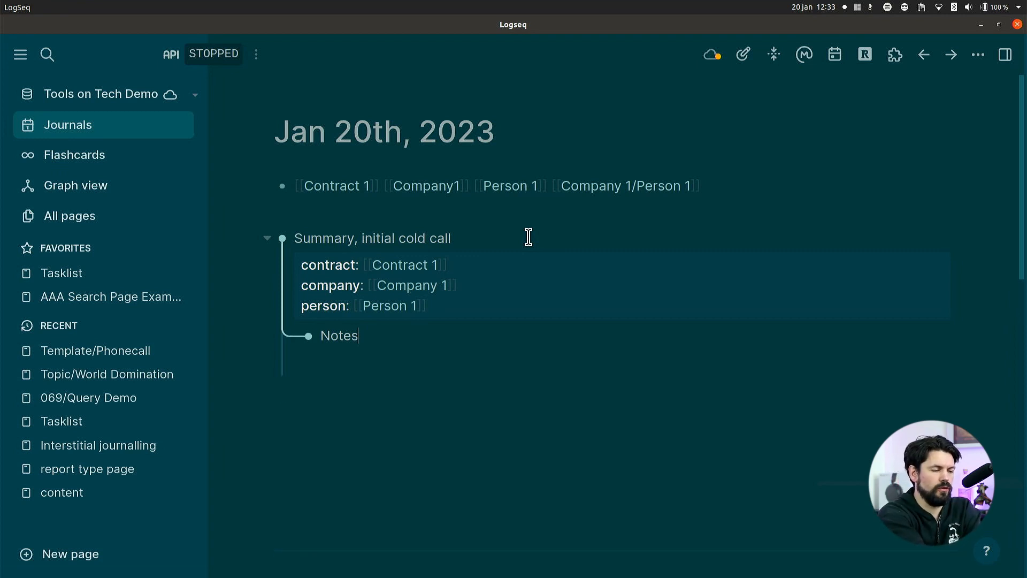
text(, th)
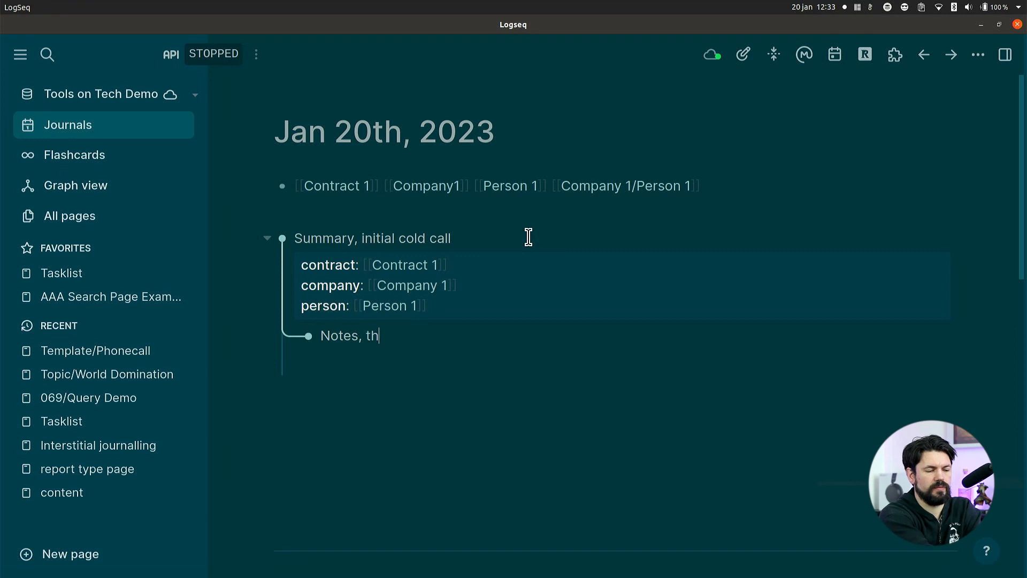
text(ey hw)
key(BackSpace)
text(ave questions,)
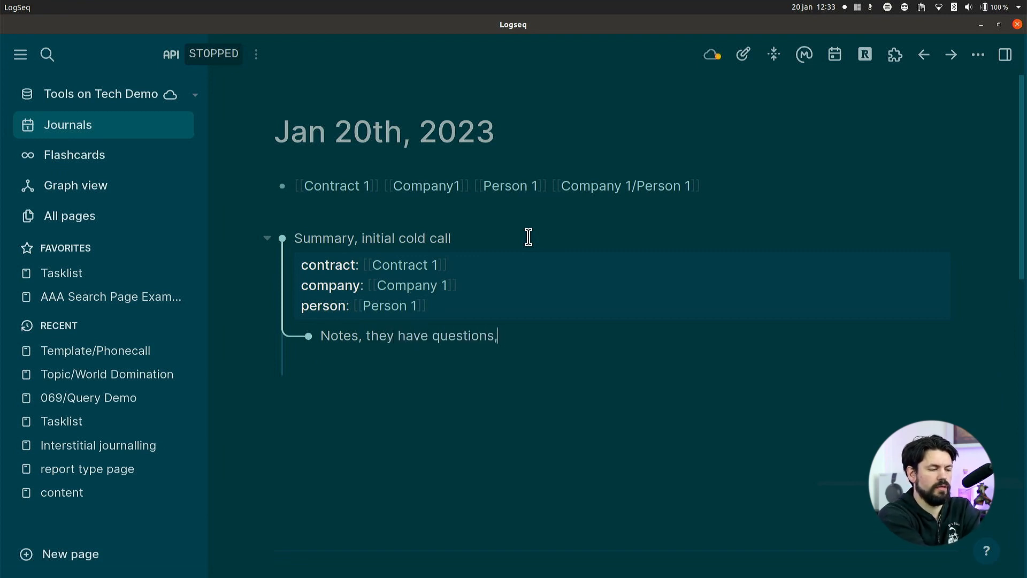
key(BackSpace)
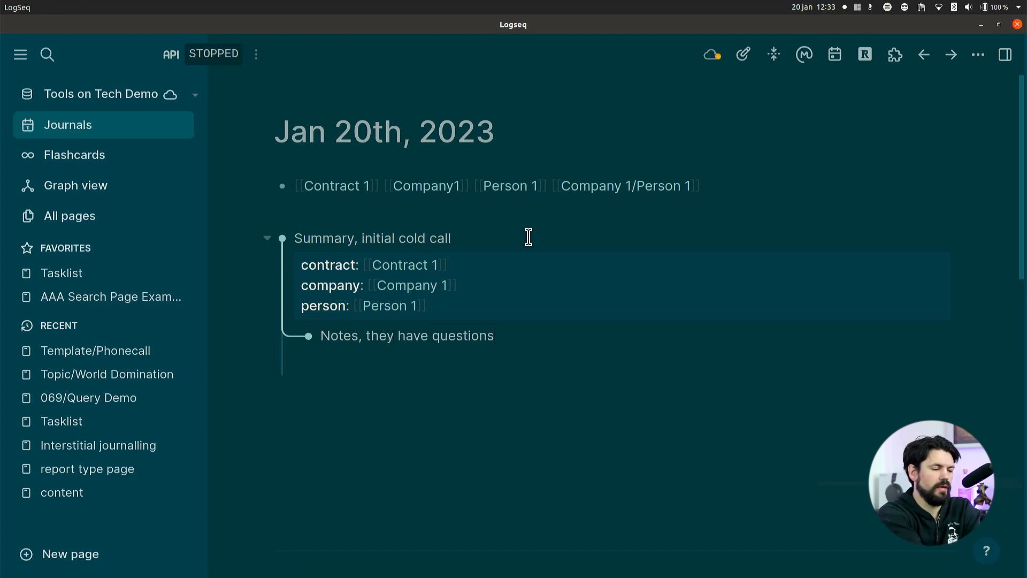
Add a TODO task block reading "Question 1" below the notes block.
key(Return)
key(ctrl+Return)
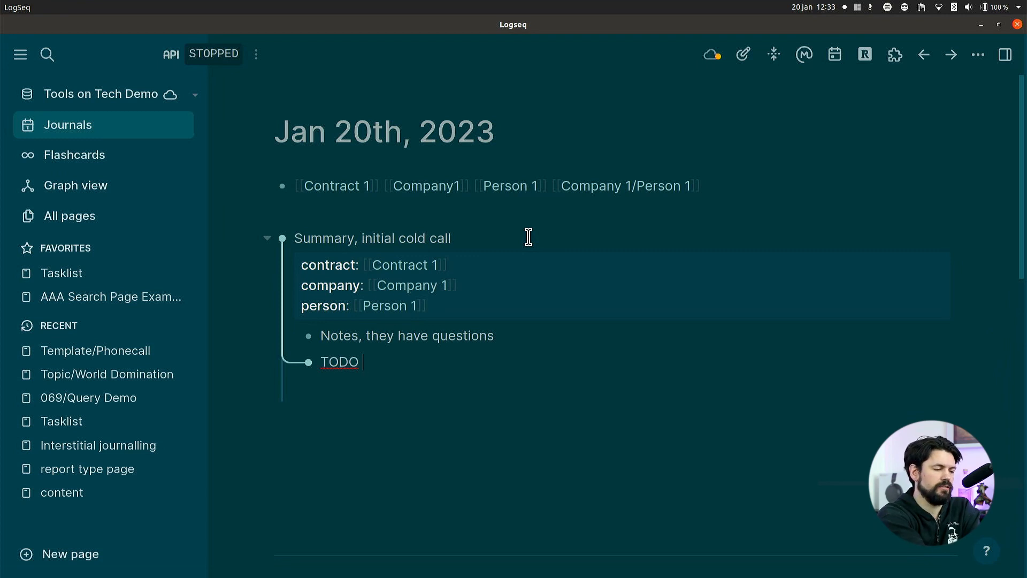
text(Question 1)
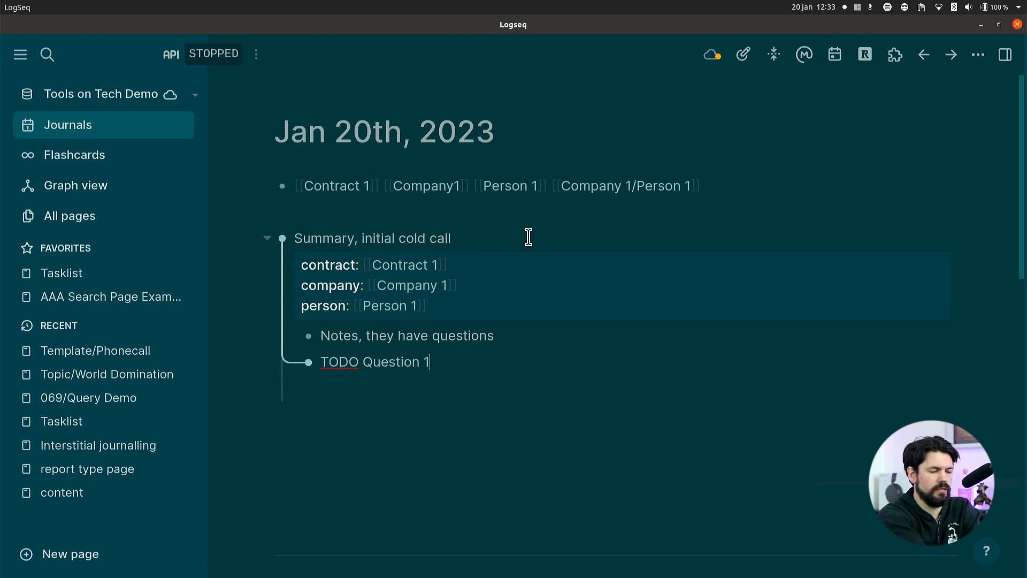
Add a TODO task block reading "Question 2" below the Question 1 task.
key(Return)
text(TODO Question2)
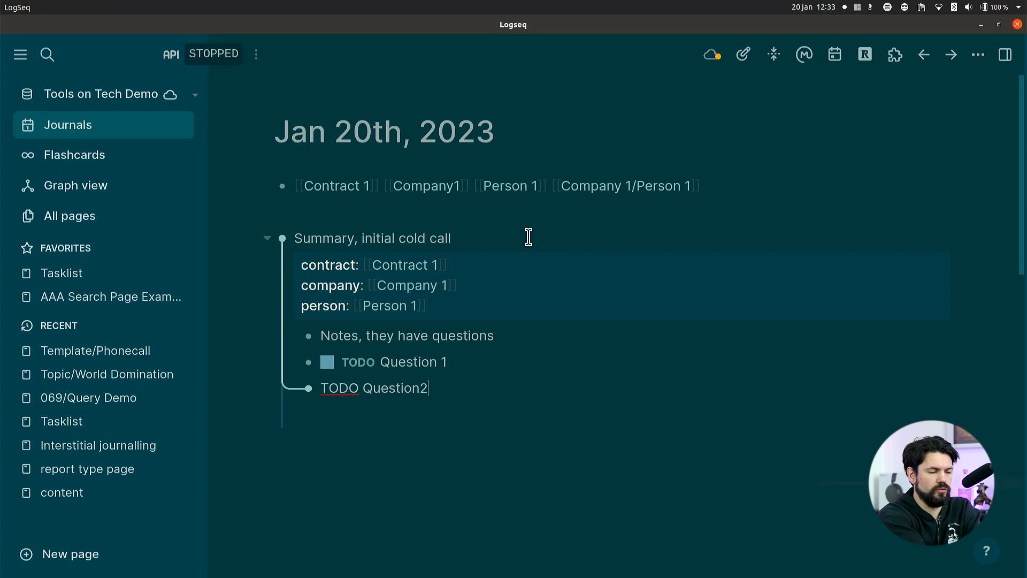
key(BackSpace)
text(2)
Add a TODO task block reading "Follow-up" with a date link to Feb 3rd, 2023, below the Question 2 task.
key(Return)
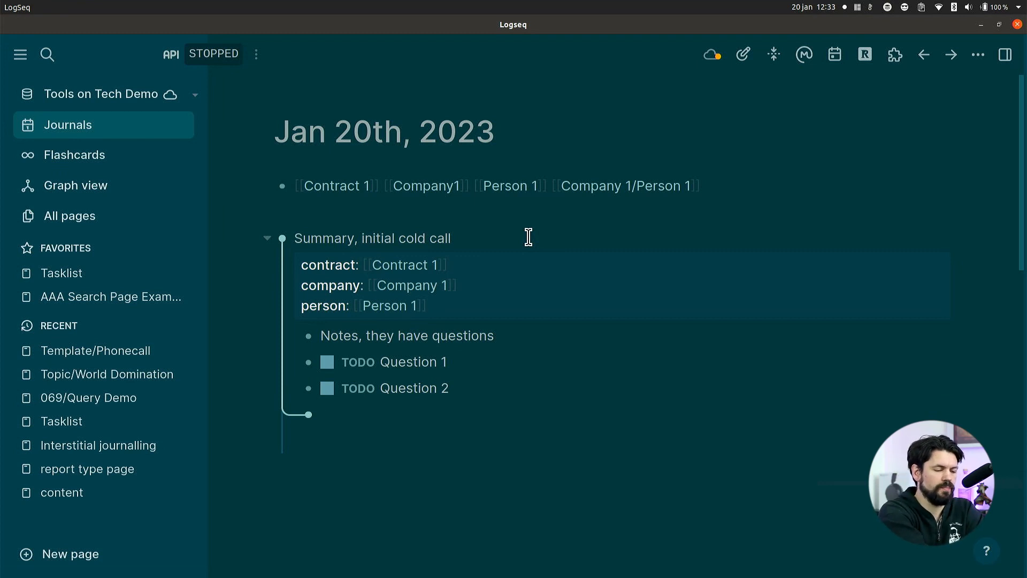
text(TODO )
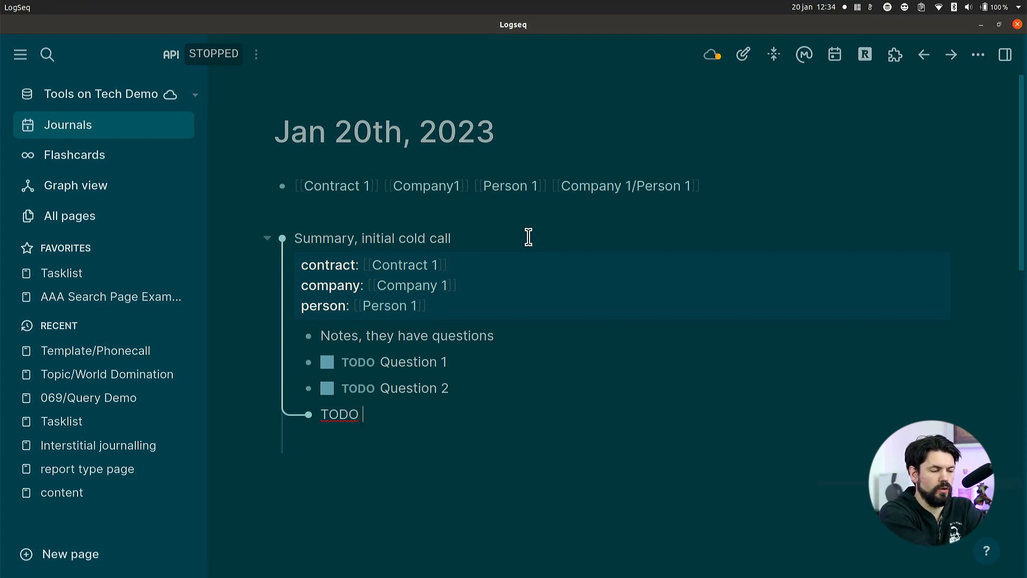
text(Follow-up )
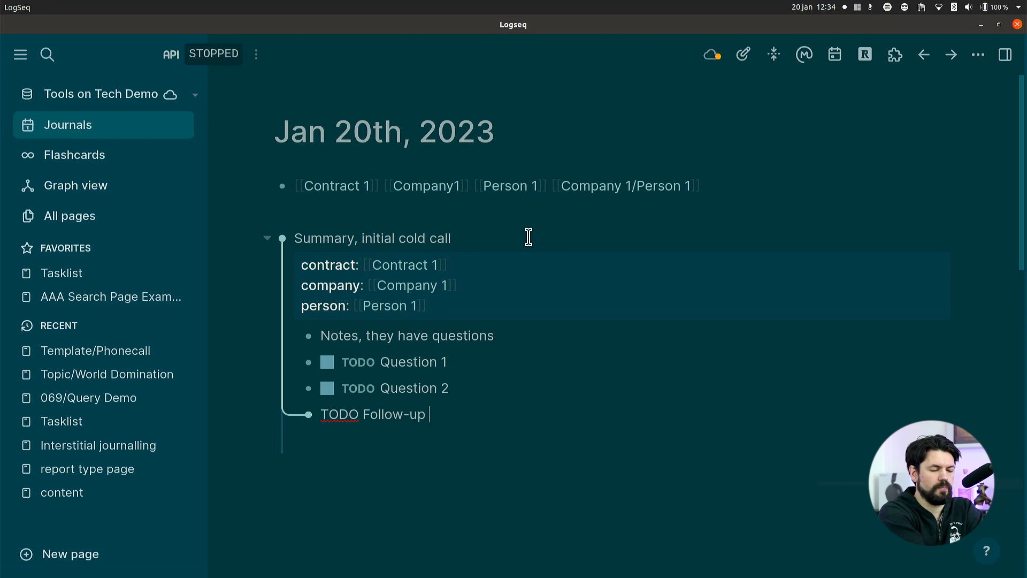
text(/dat)
key(Return)
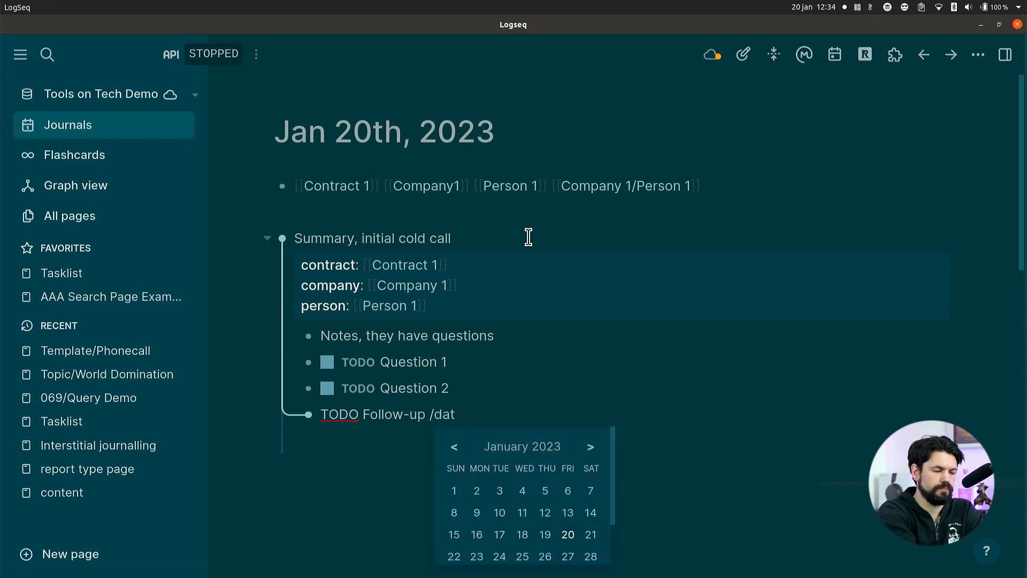
scroll(601, 495, down, 1)
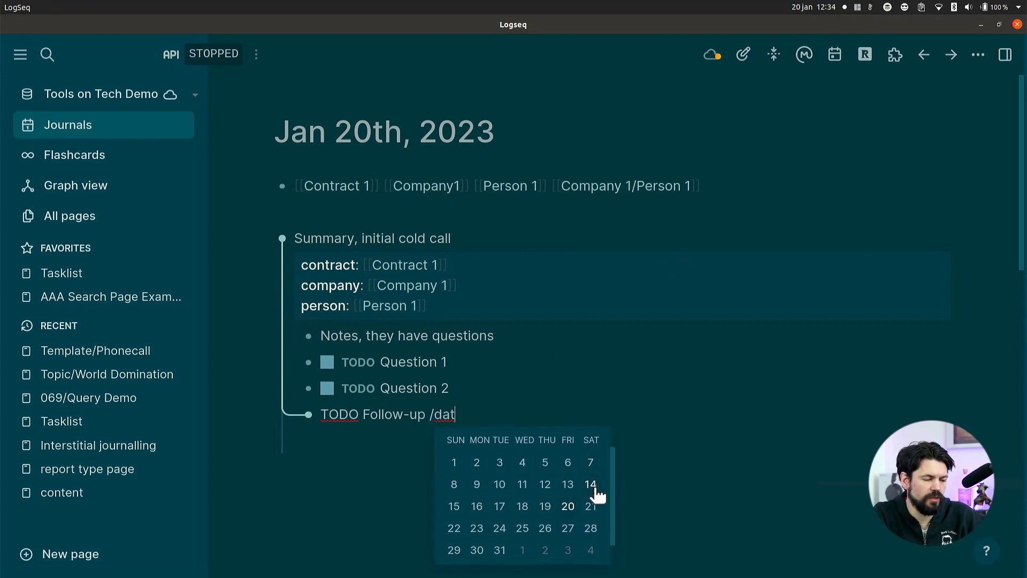
click(568, 551)
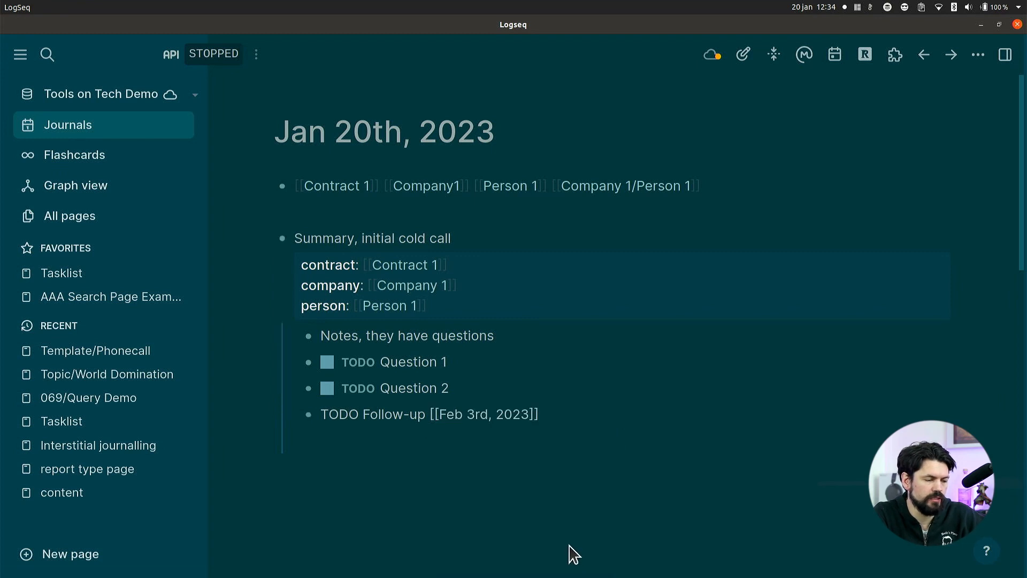
key(Escape)
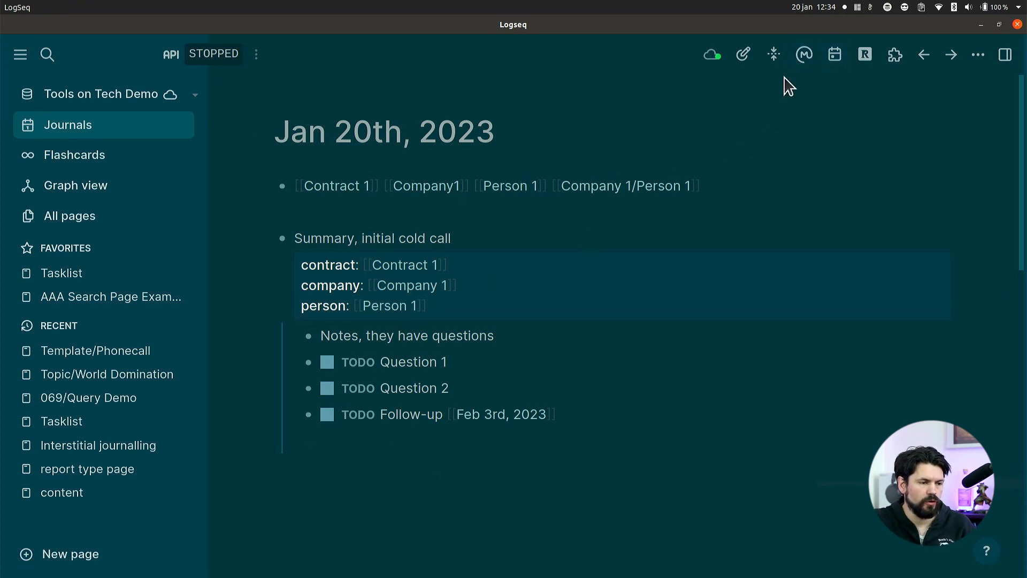
Open the Jan 17th, 2023 journal page and start editing its empty first block.
click(837, 54)
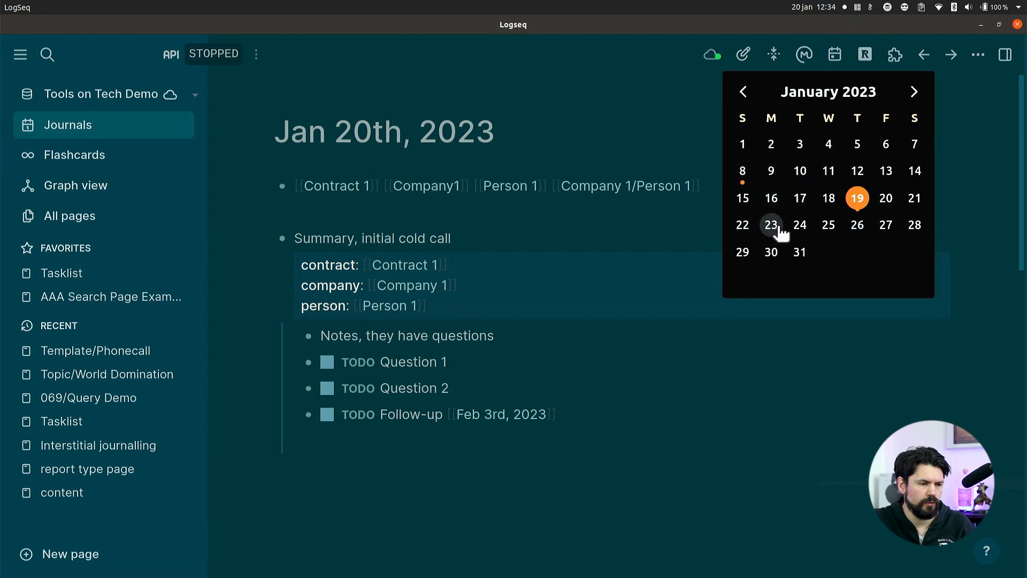
click(803, 201)
click(580, 178)
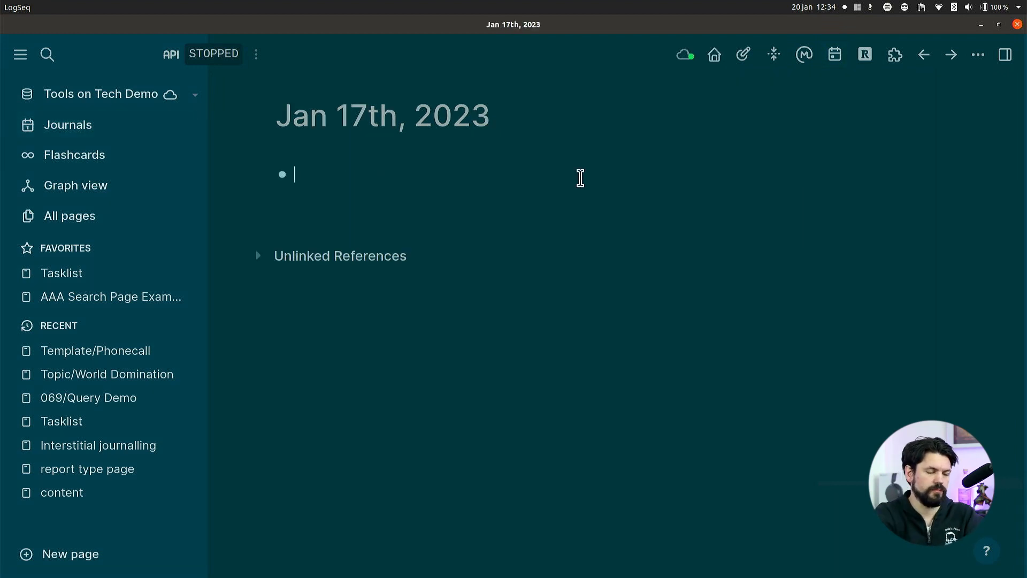
Insert the Phone Call template into the empty block of the Jan 17th, 2023 journal page.
text(/)
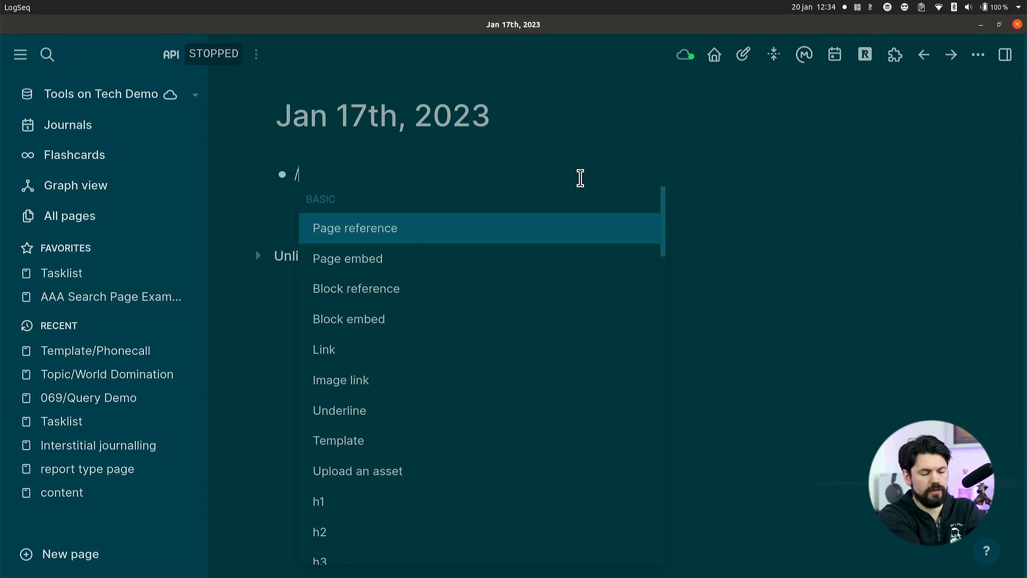
text(tem)
key(Down)
key(Down)
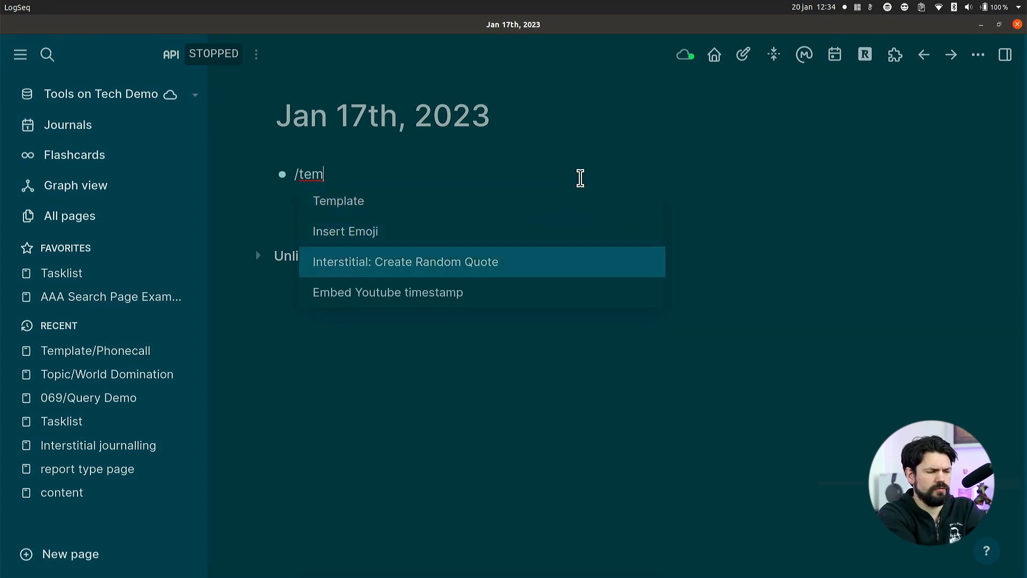
key(Up)
key(Up)
key(Return)
key(Down)
key(Down)
key(Down)
key(Down)
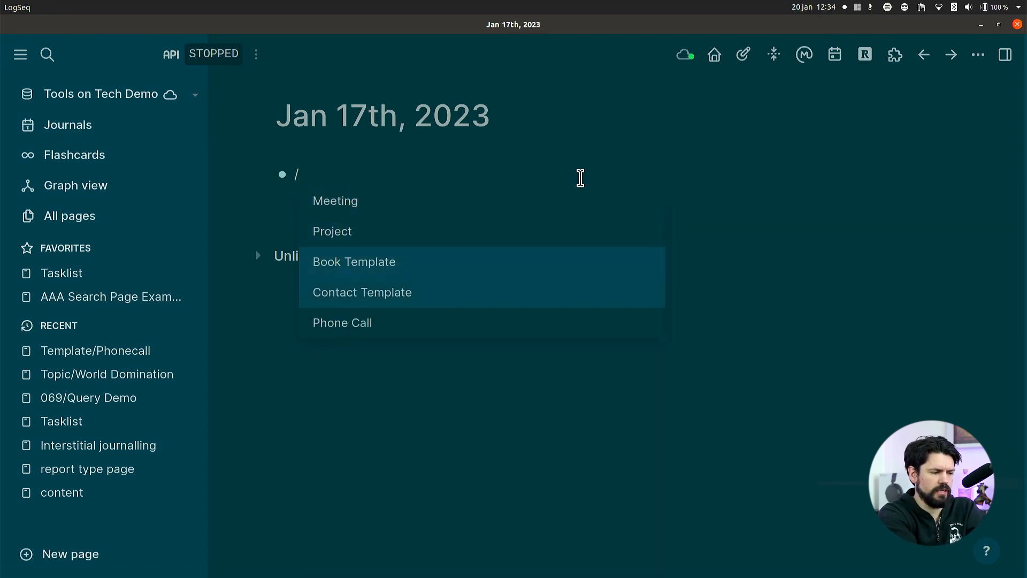
key(Return)
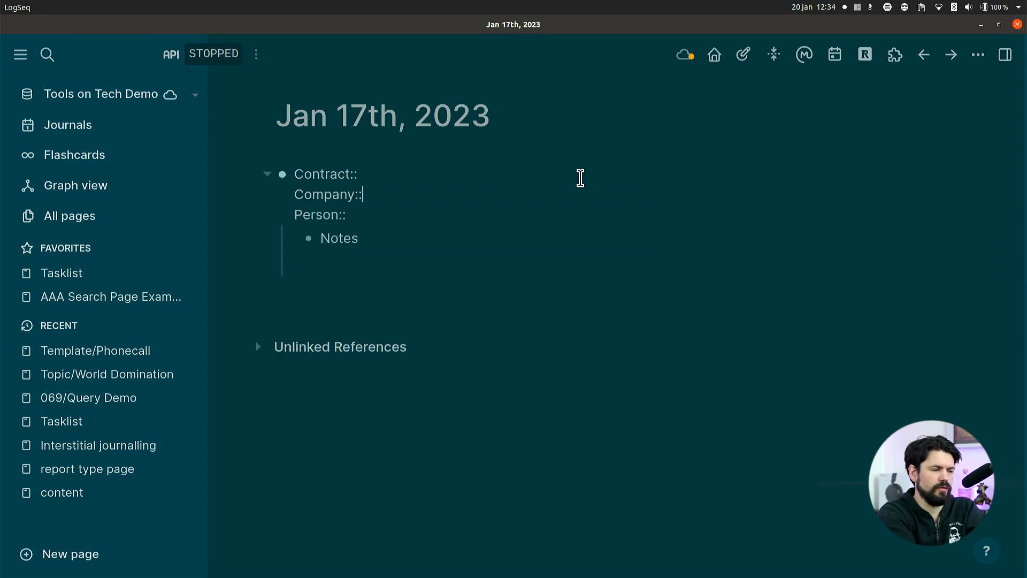
Set the Contract property of the inserted template to the page link [[Company 1]].
key(Up)
text([[)
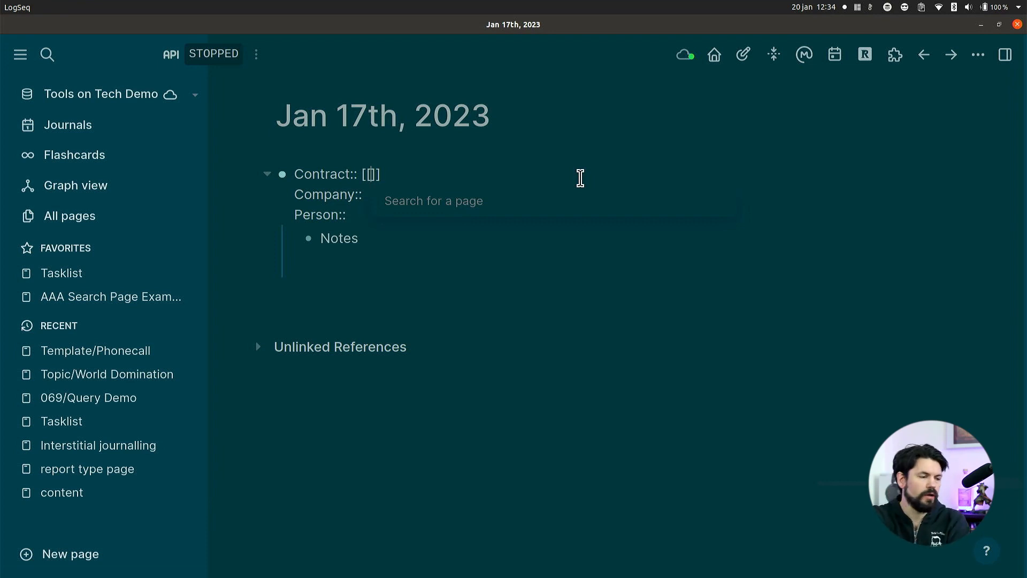
text(com)
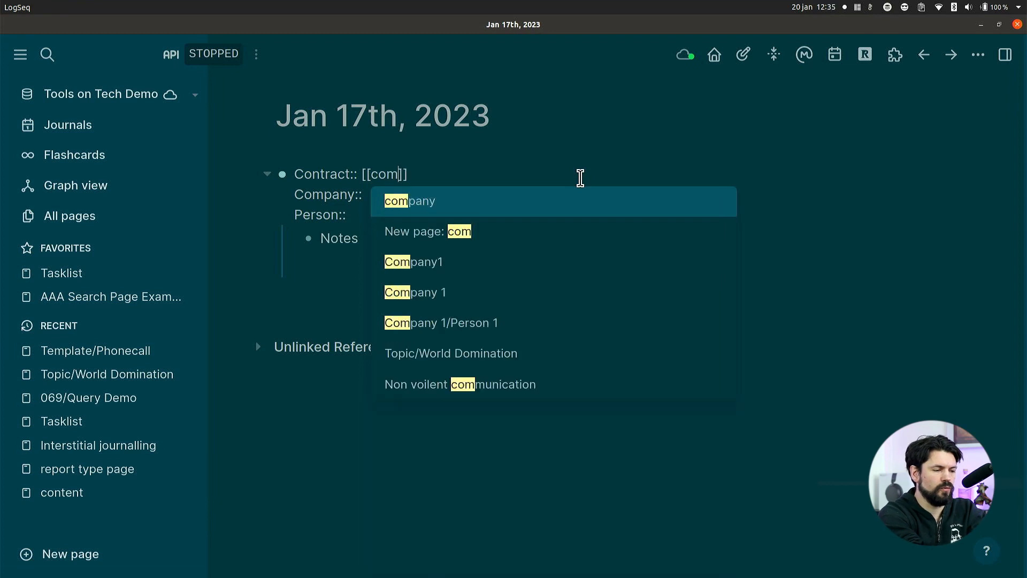
key(Down)
key(Down)
key(Down)
key(Return)
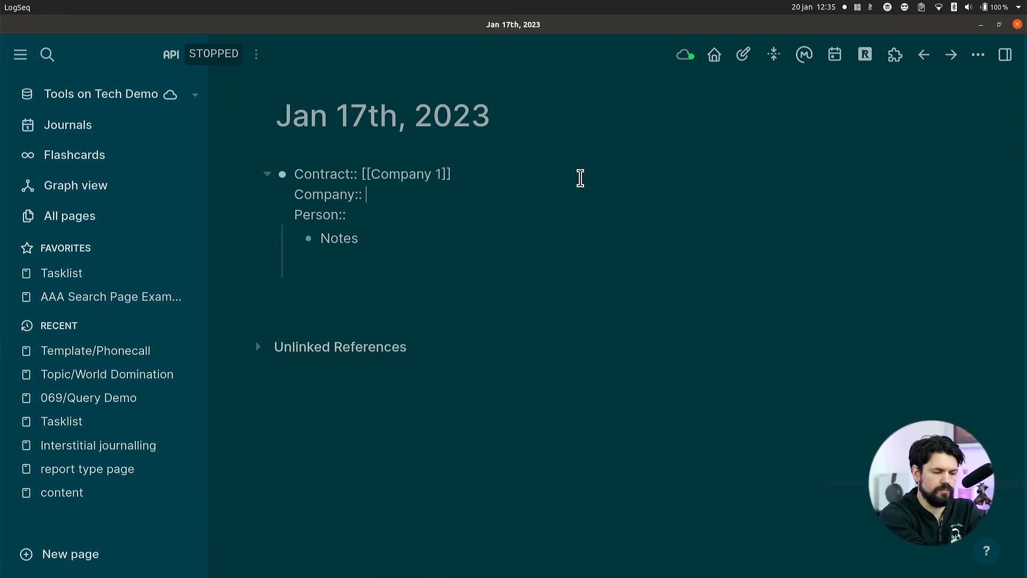
Set the Company property to the page link [[Company 1]] and the Person property to [[Person 1]].
text([[comp)
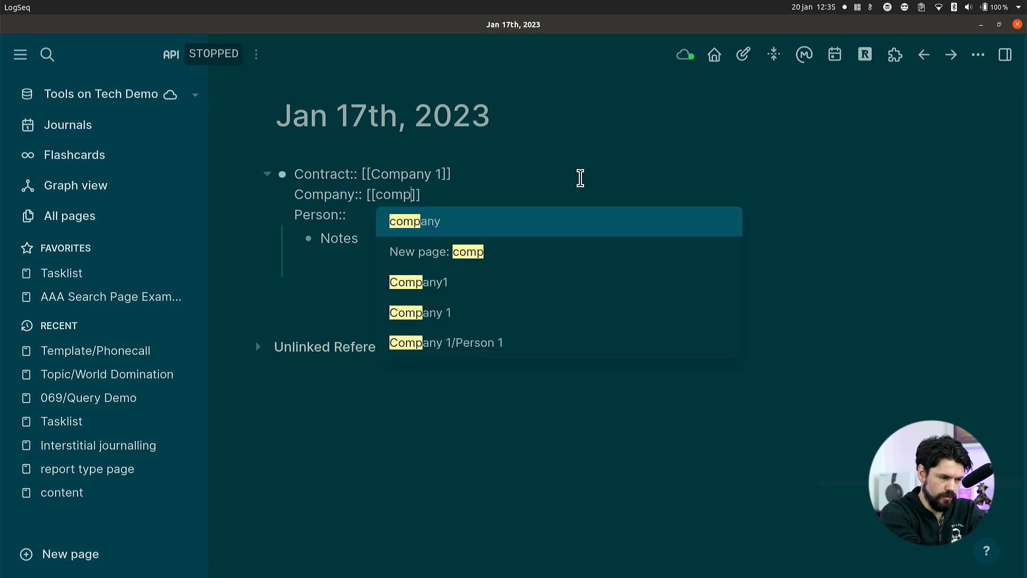
key(Down)
key(Down)
key(Down)
key(Return)
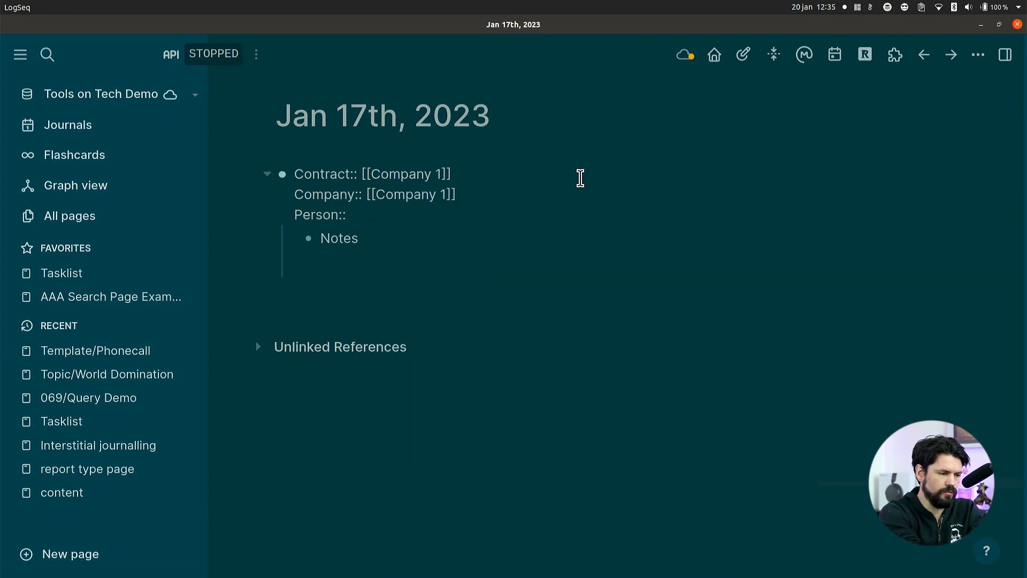
text([[Perso)
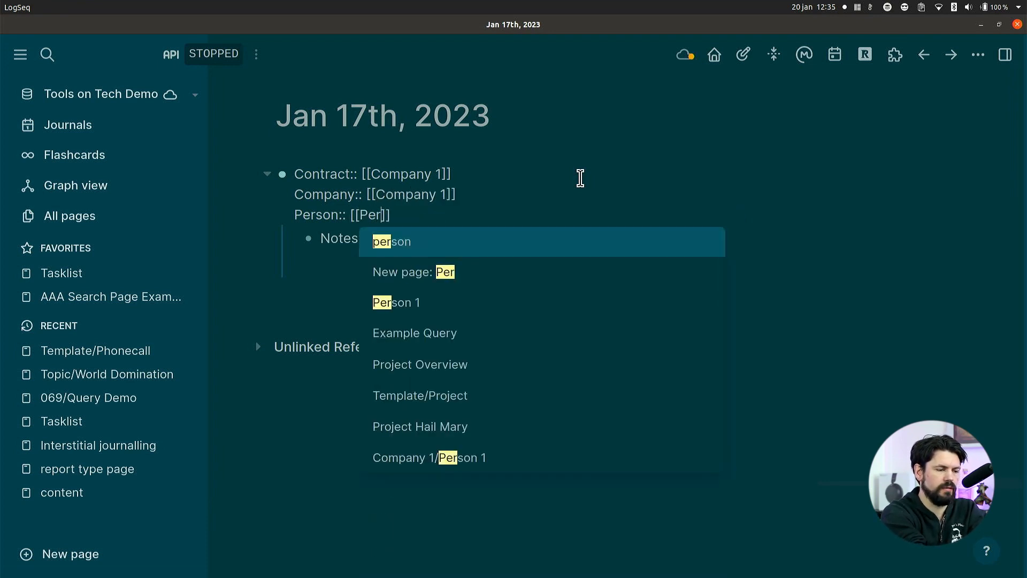
key(Down)
key(Down)
key(Return)
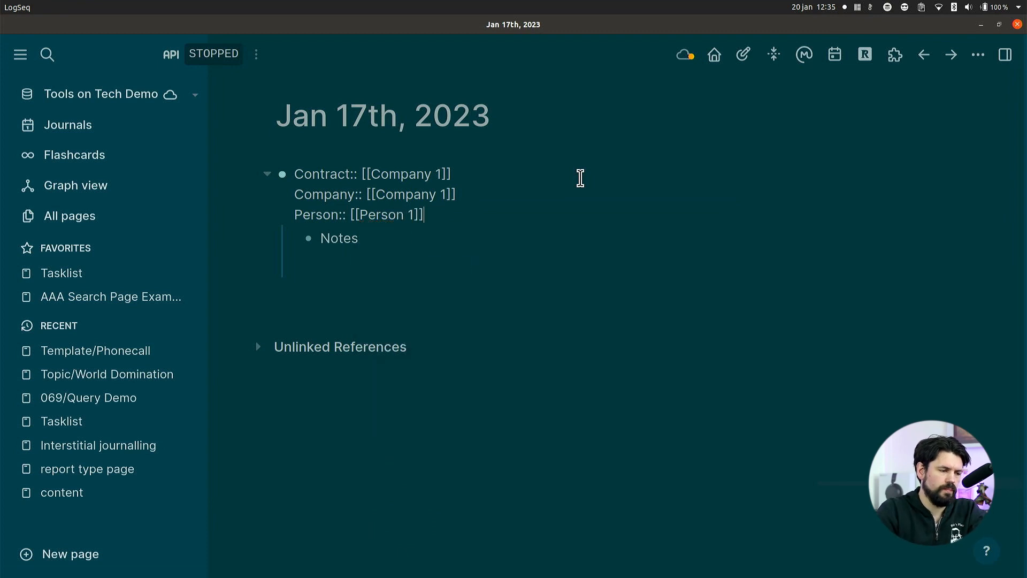
Replace the Contract property's value with the page link [[contract]] and leave the block's editing mode.
click(489, 177)
key(BackSpace)
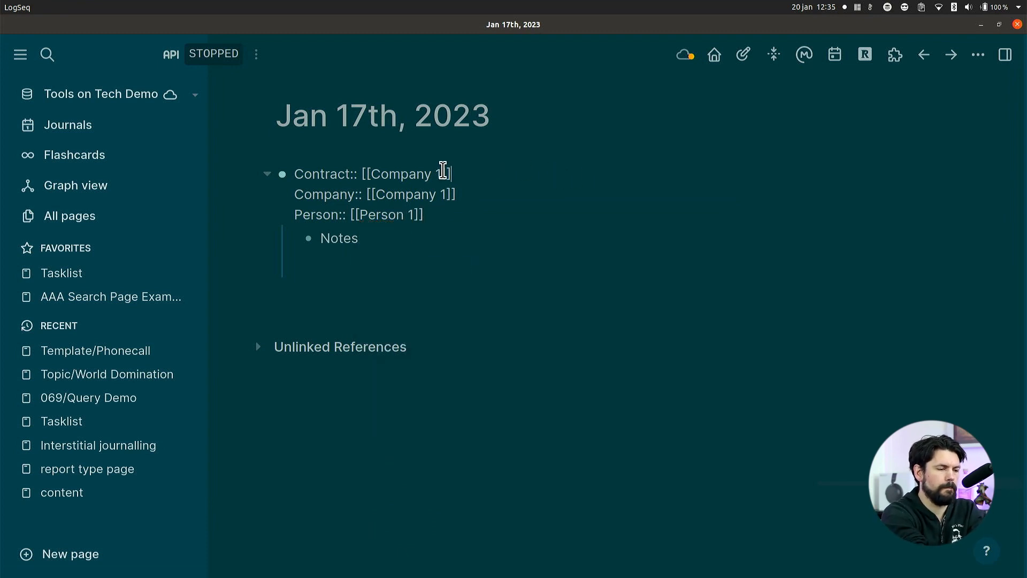
key(BackSpace)
key(BackSpace)
key(BackSpace)
key(BackSpace)
key(BackSpace)
key(BackSpace)
key(BackSpace)
key(BackSpace)
key(BackSpace)
key(BackSpace)
key(BackSpace)
key(BackSpace)
text([)
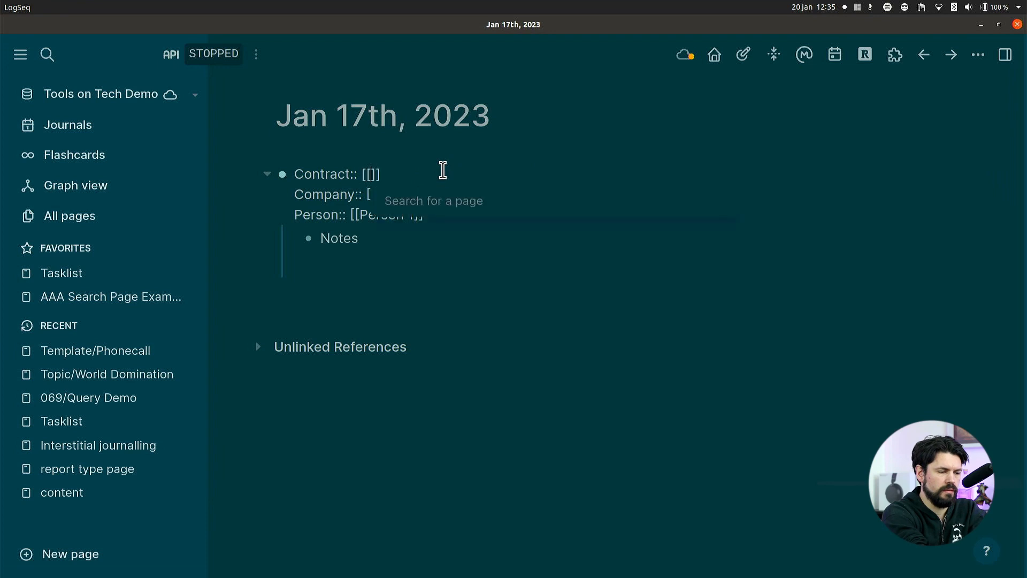
text(Contra)
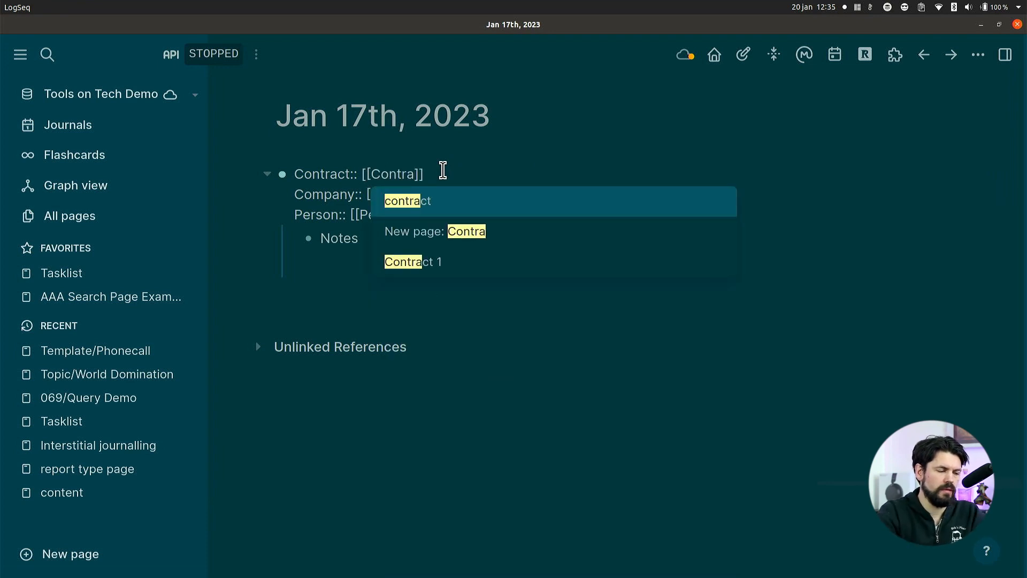
click(447, 202)
click(550, 320)
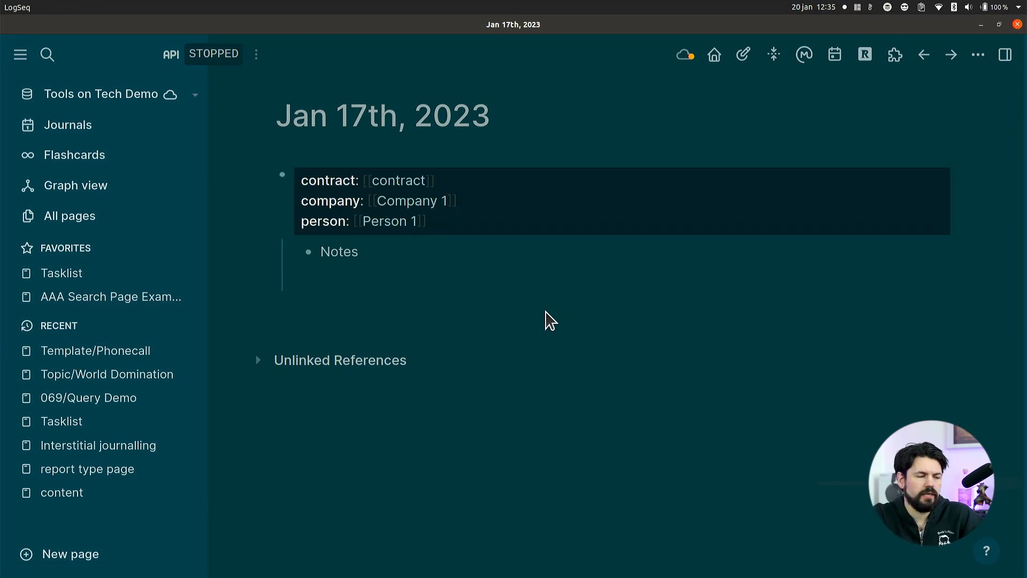
Insert a line reading "Lead" above the Contract property in the Jan 17th phone call block.
double_click(316, 185)
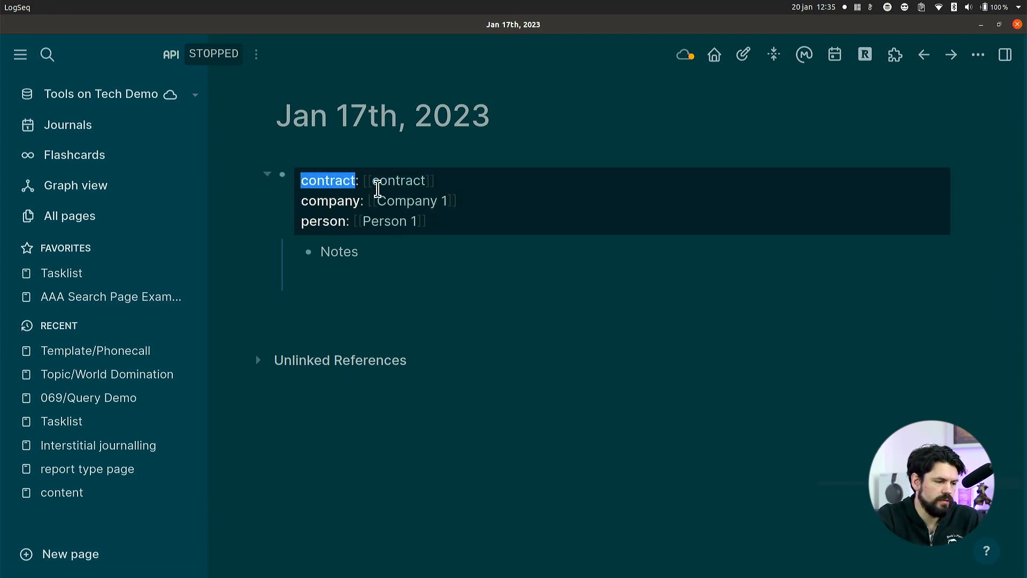
click(454, 182)
drag(301, 174, 297, 178)
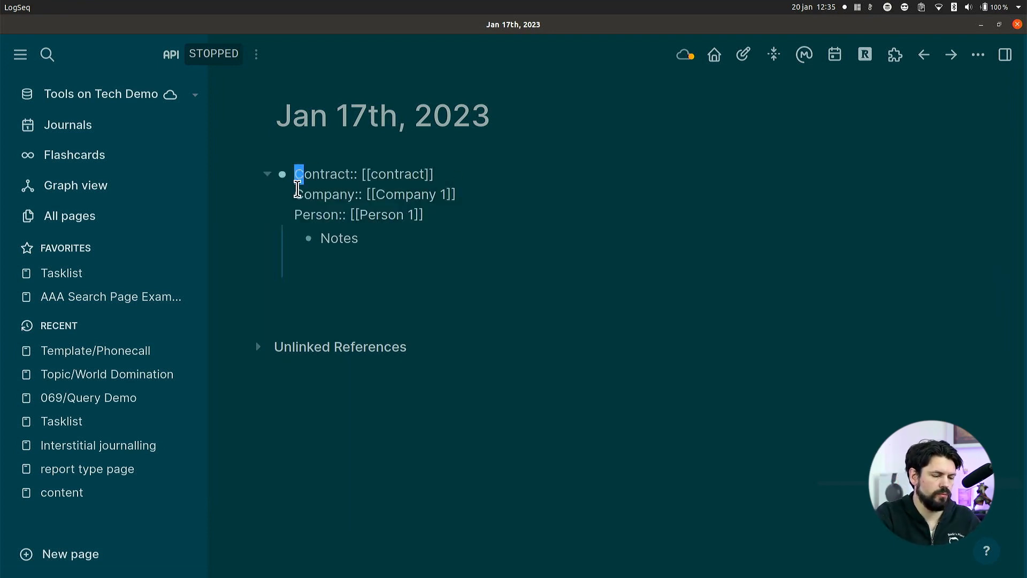
key(Left)
key(shift+Return)
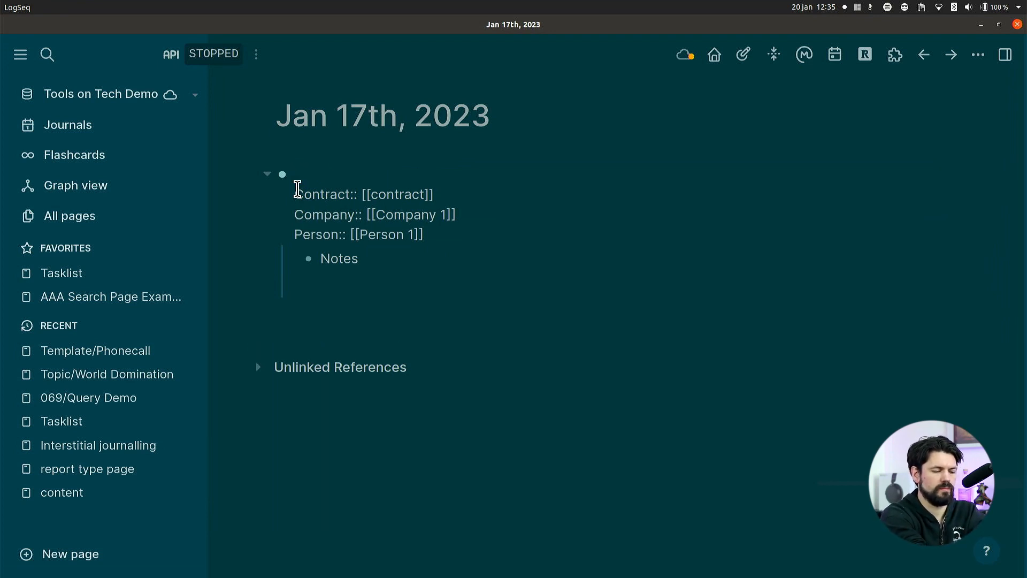
text(#)
key(BackSpace)
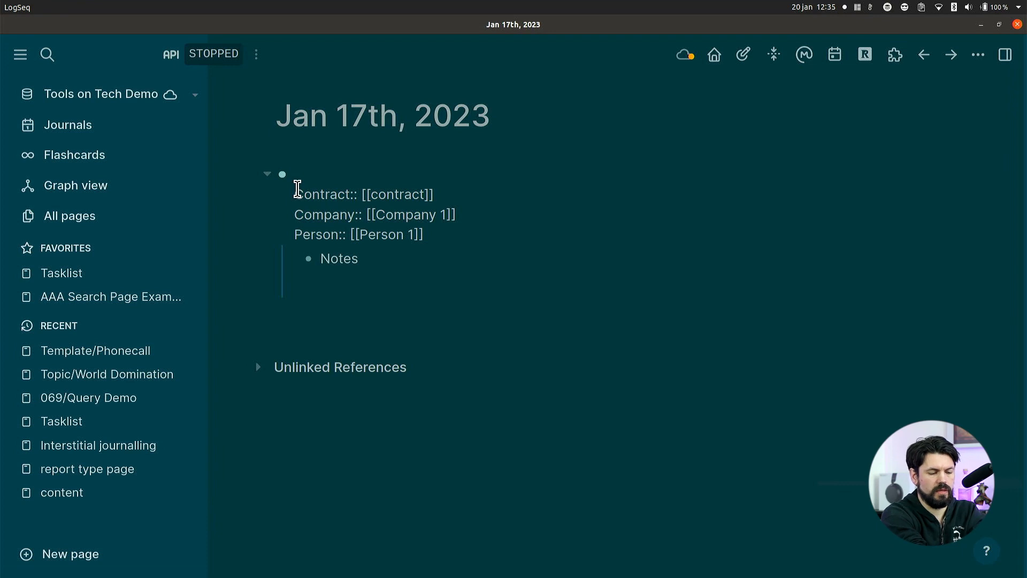
text(Le)
key(BackSpace)
key(BackSpace)
text(Lead)
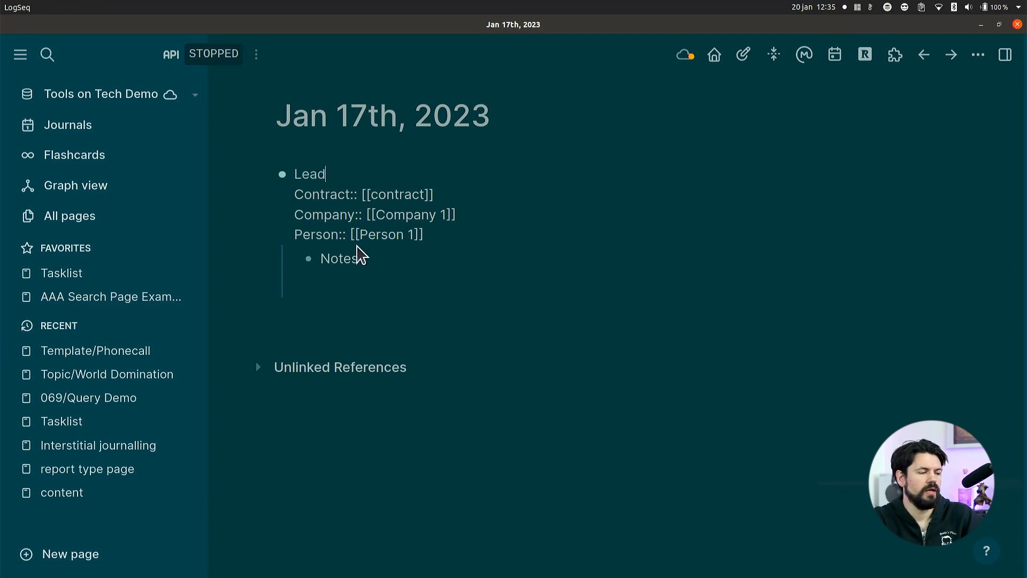
click(367, 275)
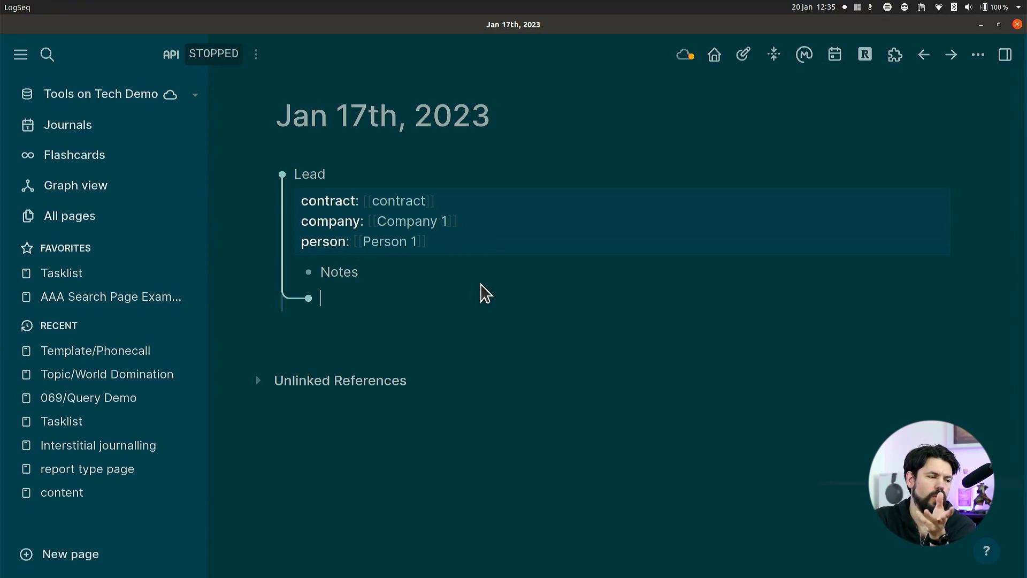
Open the Person 1 page and review the calls and tasks in its linked references.
click(399, 243)
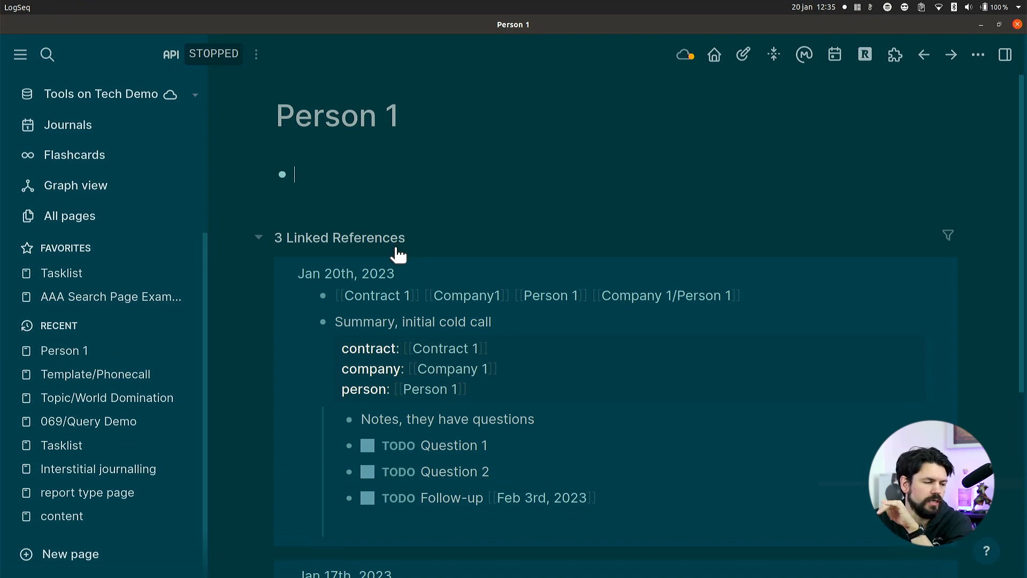
scroll(481, 251, down, 3)
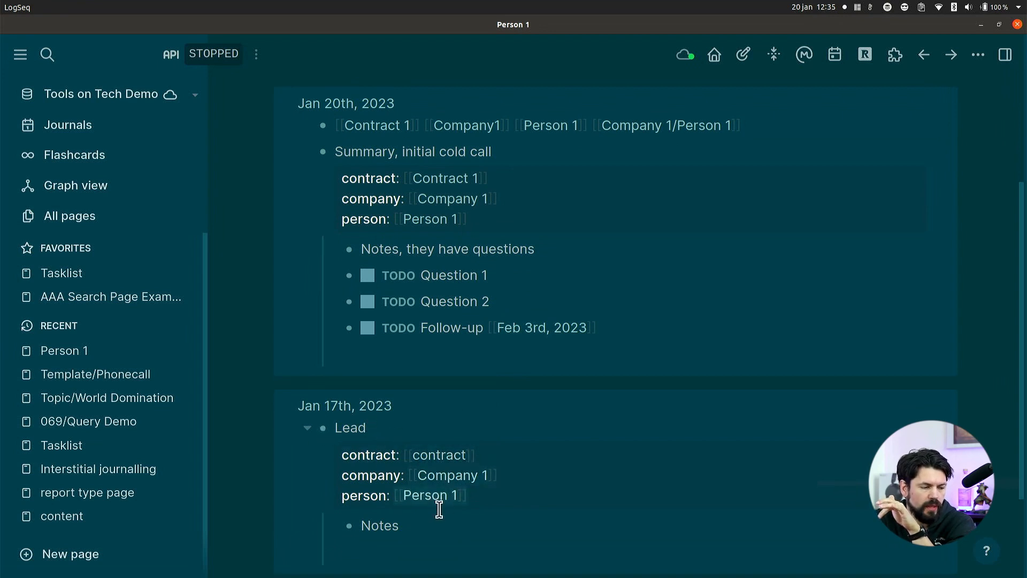
scroll(437, 508, up, 2)
drag(342, 235, 392, 235)
click(340, 194)
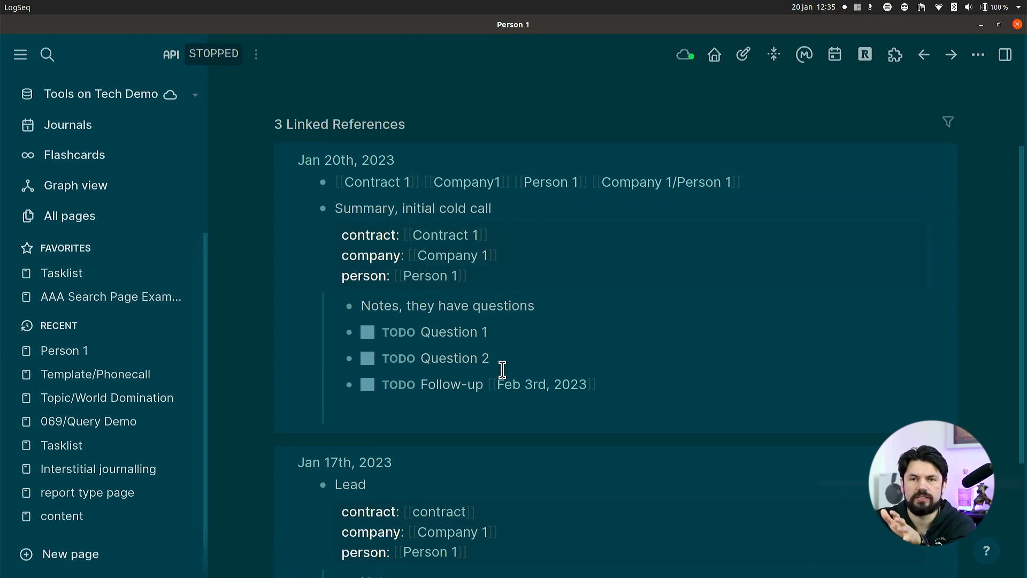
scroll(514, 405, up, 2)
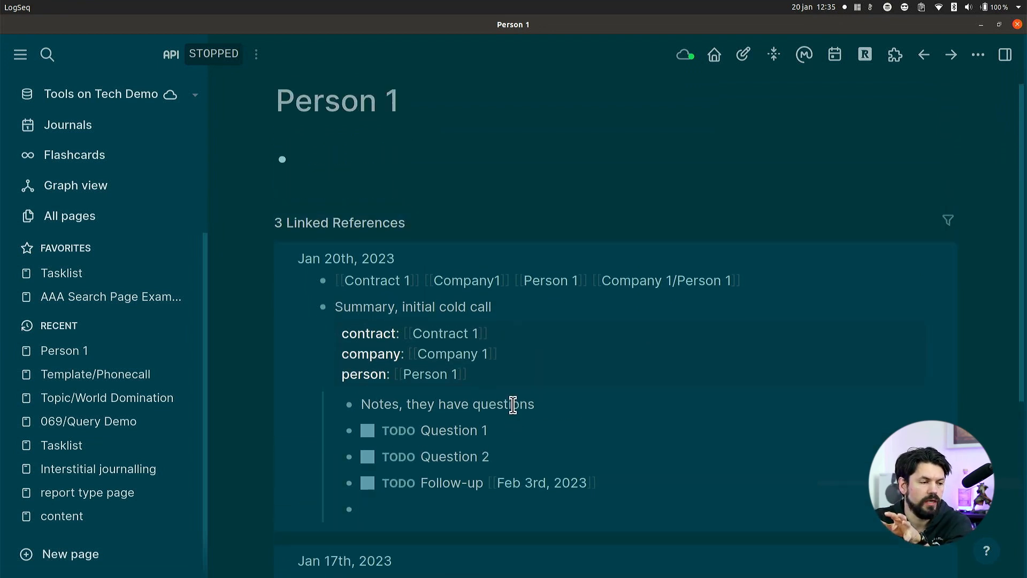
scroll(481, 422, down, 3)
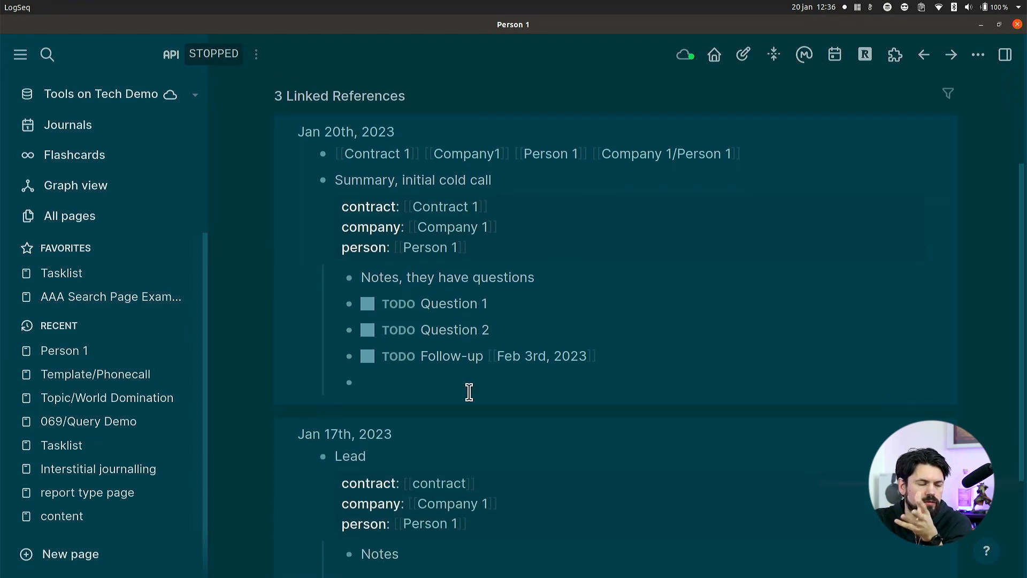
scroll(469, 392, up, 3)
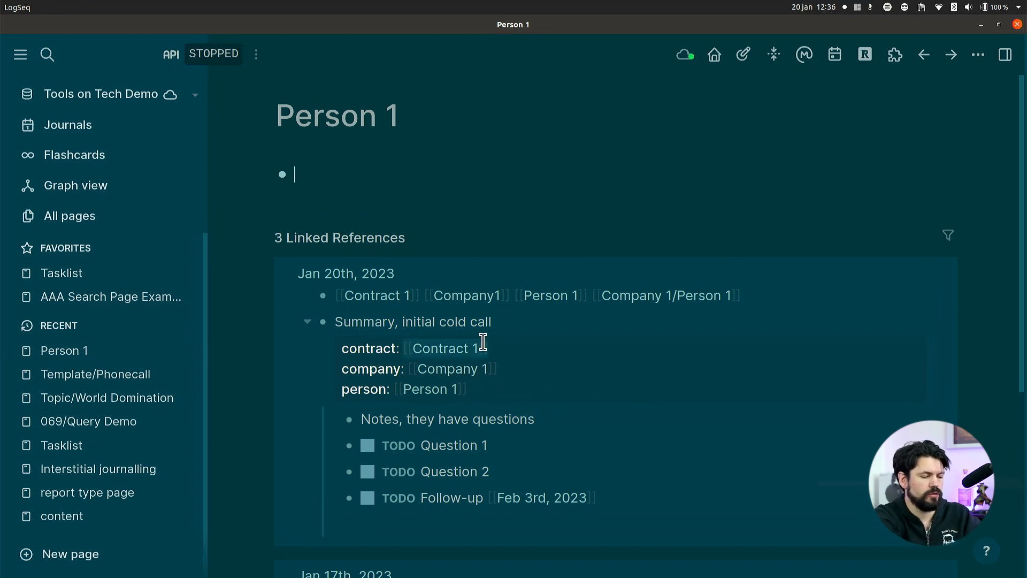
Create a new page named "Person 2" and link it to the [[Company 1]] page in its first block.
key(ctrl+k)
text(PErso)
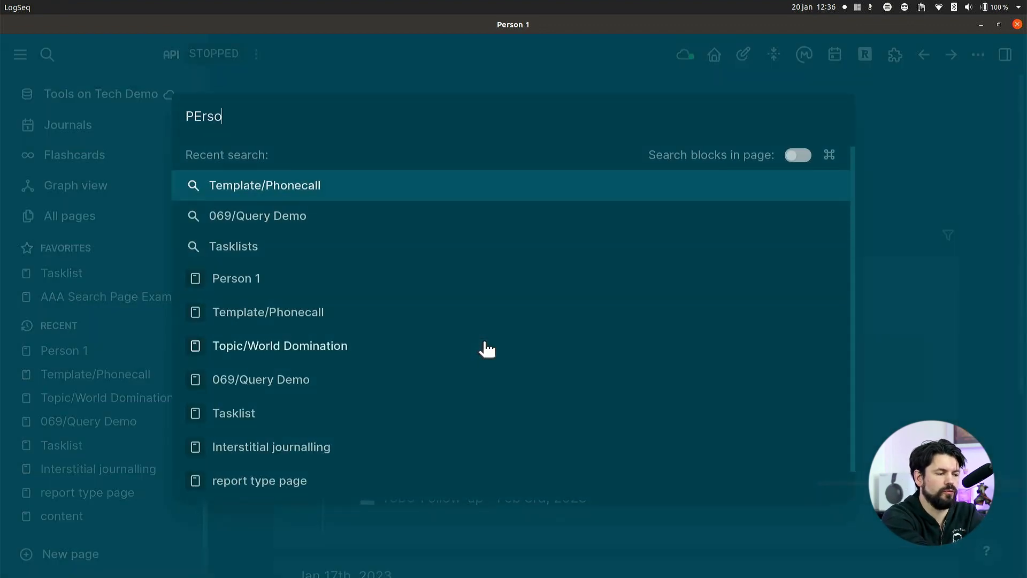
key(BackSpace)
key(BackSpace)
key(BackSpace)
key(BackSpace)
text(erson 2)
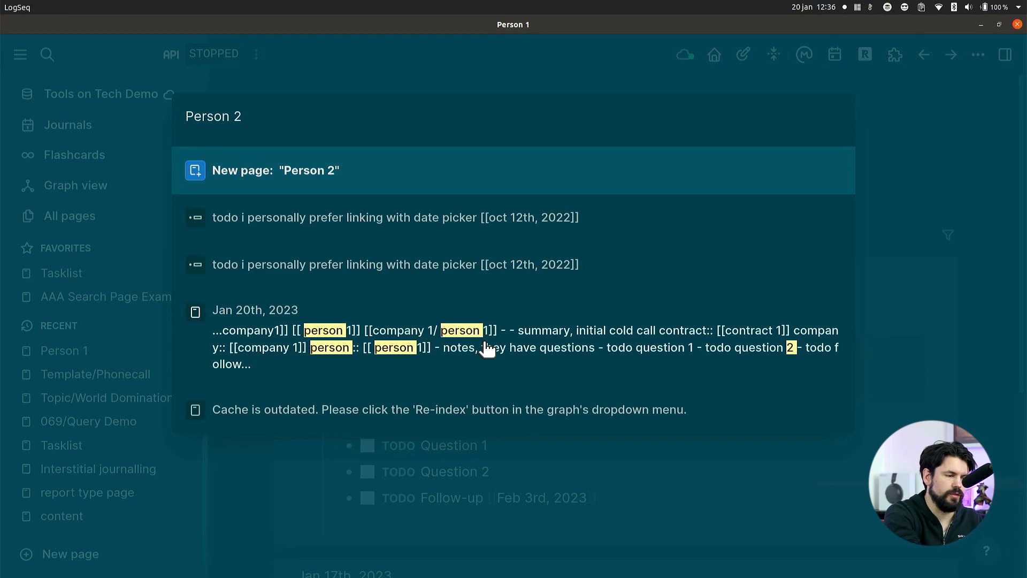
key(Return)
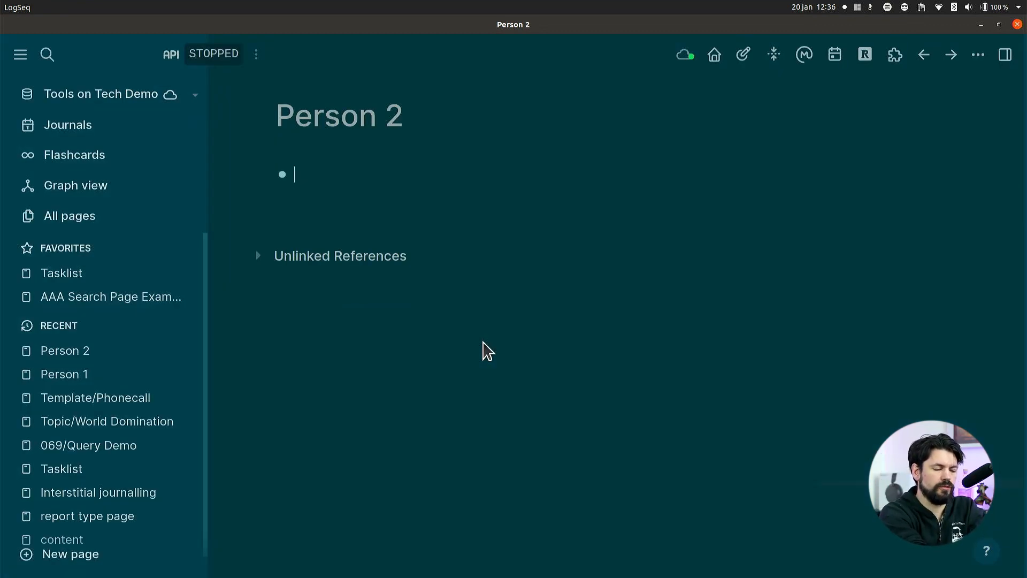
text([[Compa)
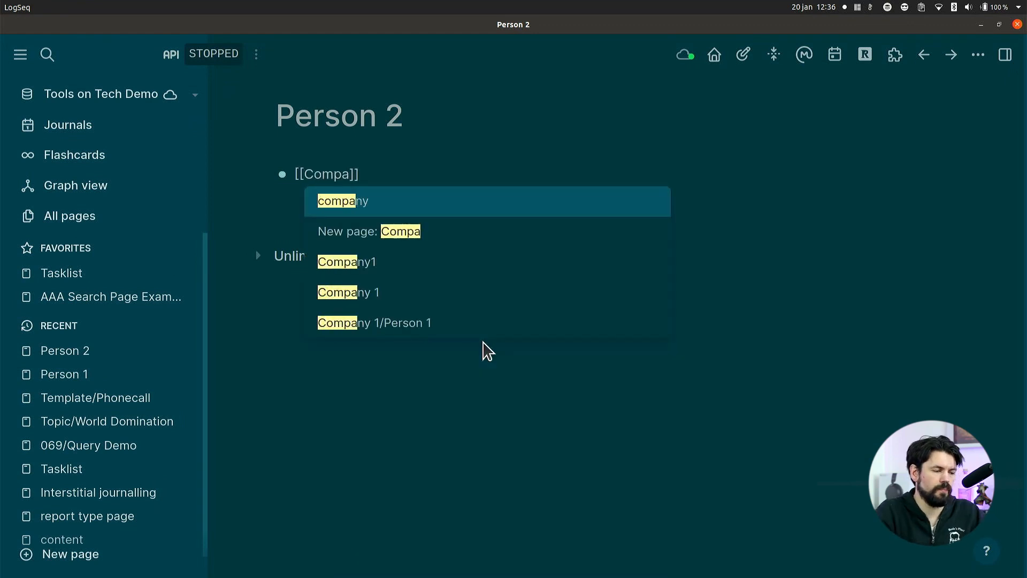
click(384, 294)
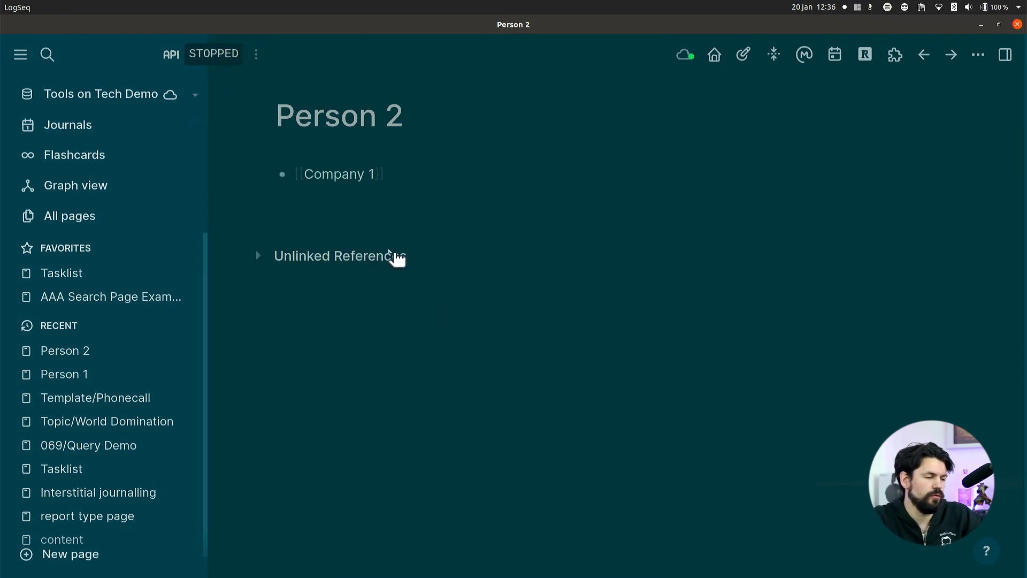
Open the Company 1 page from its link and review the calls and people in its linked references.
click(362, 175)
scroll(557, 327, down, 5)
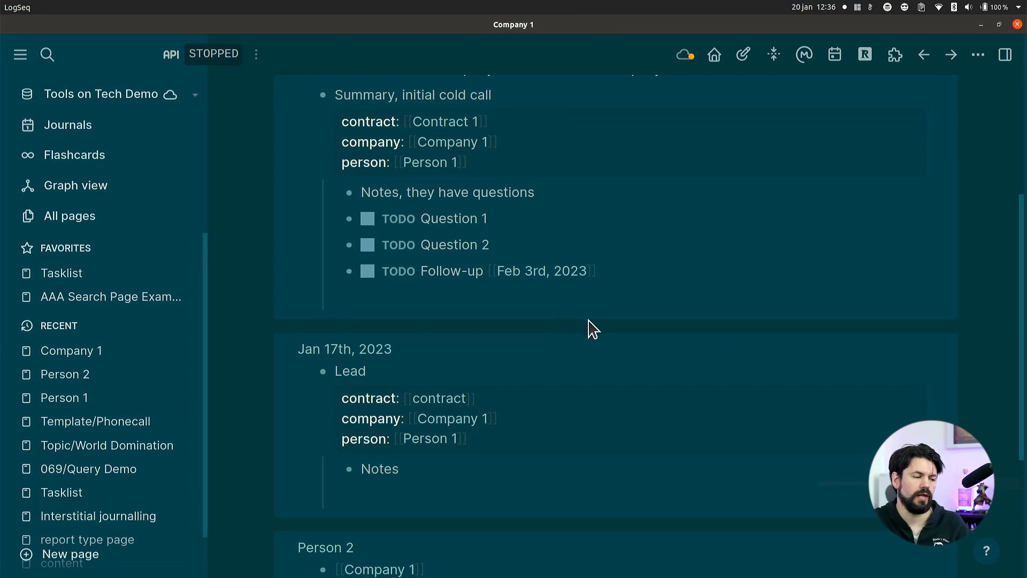
scroll(603, 344, down, 4)
scroll(603, 413, up, 3)
scroll(603, 412, up, 5)
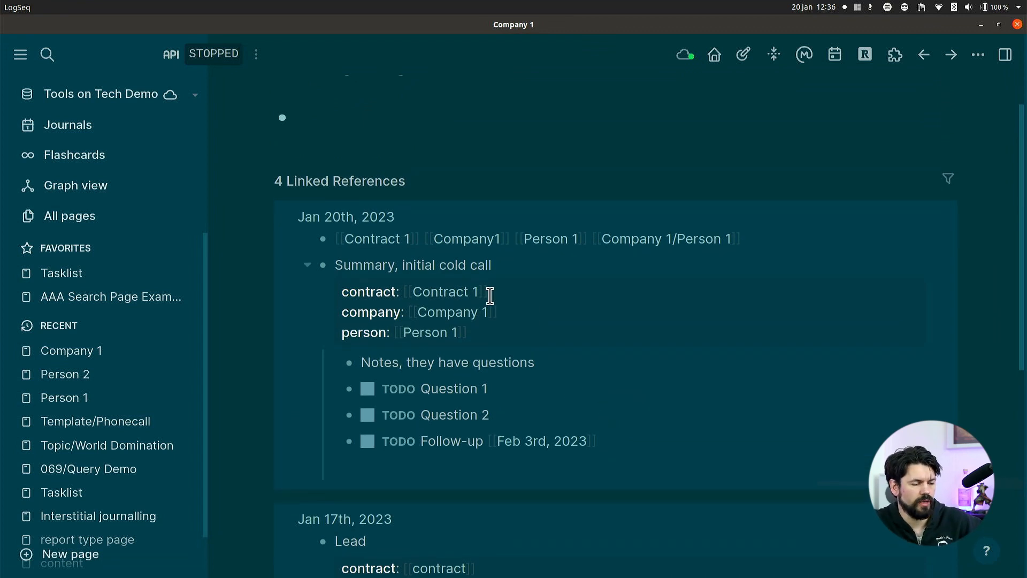
scroll(488, 289, up, 2)
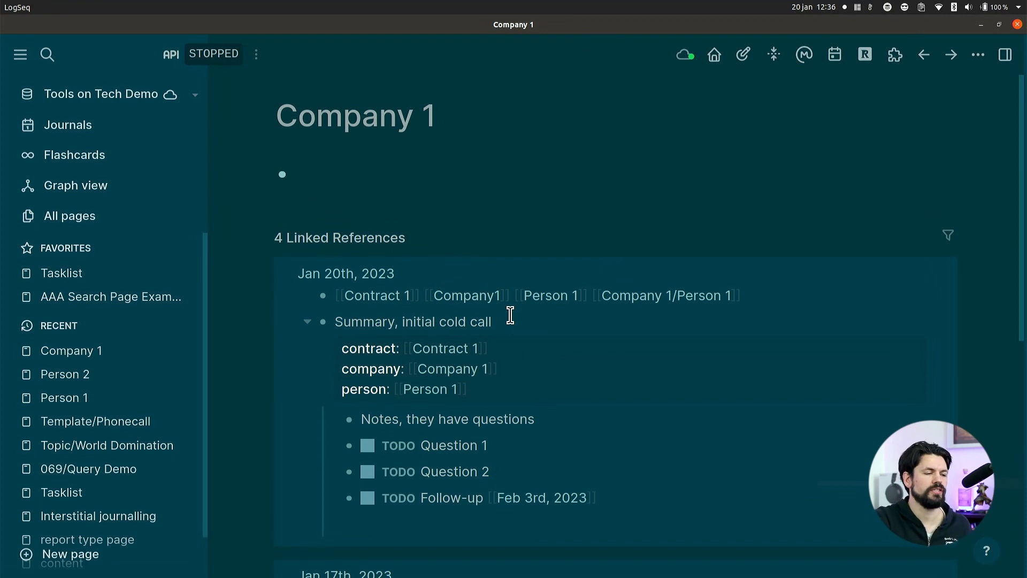
Open the Contract 1 page from the Jan 20th reference and add a state property with the value "Ongoing" in its first block.
scroll(493, 358, down, 2)
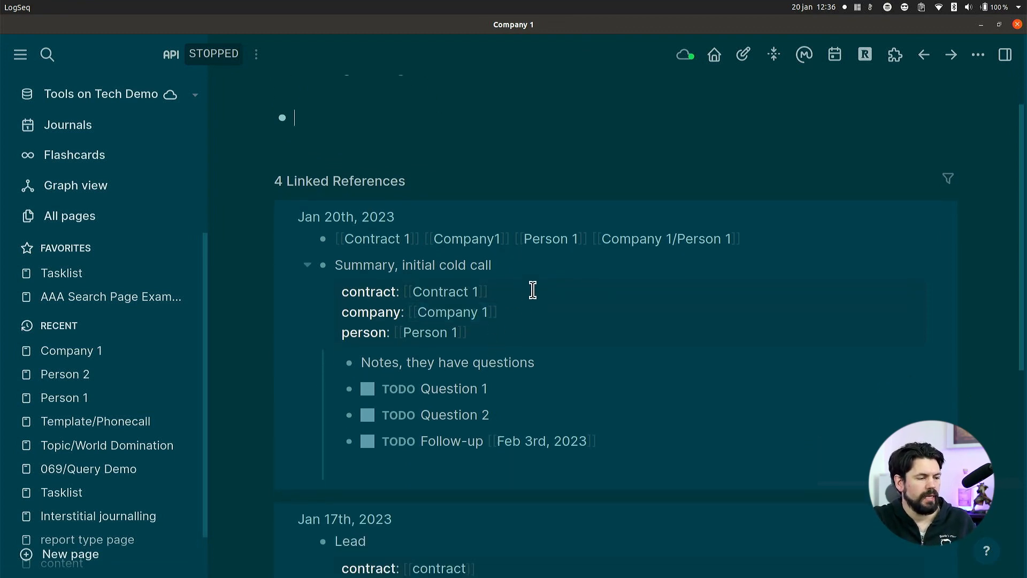
click(391, 239)
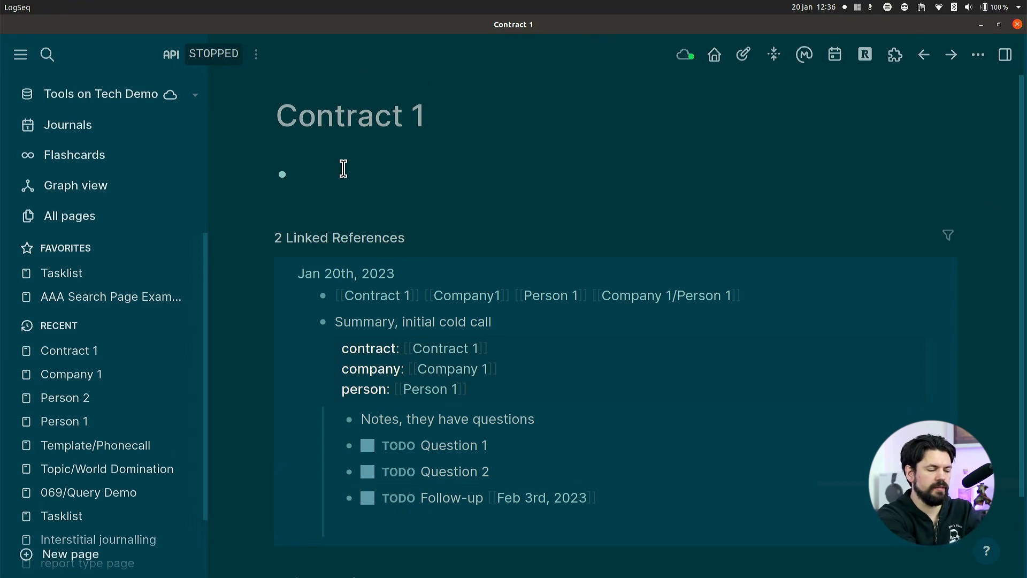
text(::stat)
key(Return)
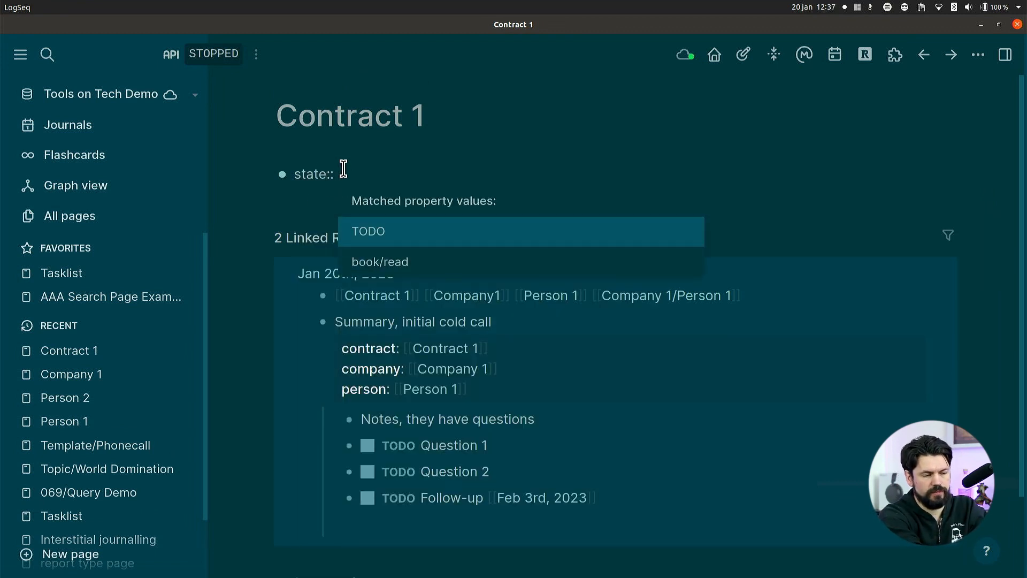
text(Og)
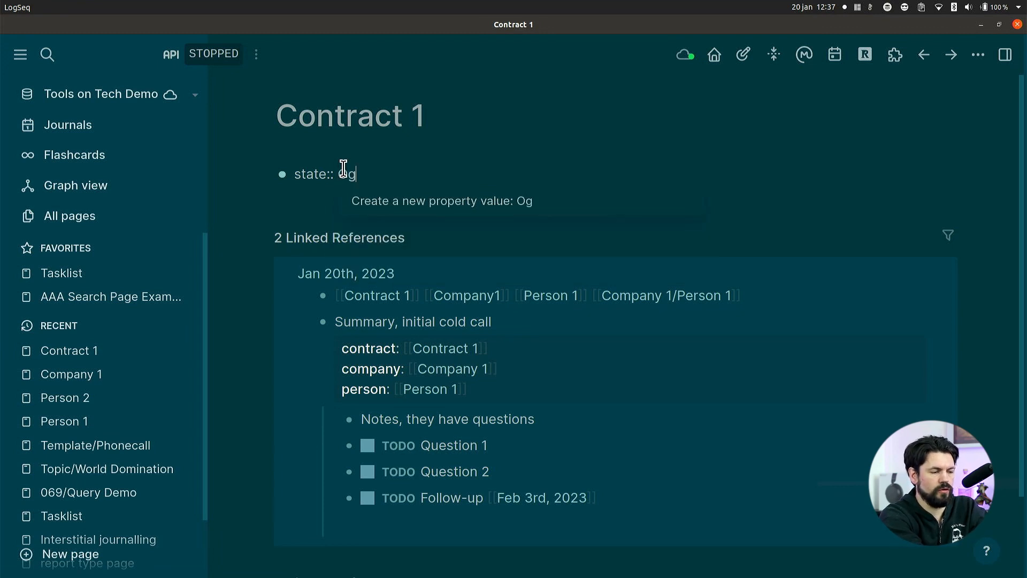
key(BackSpace)
text(ngoing)
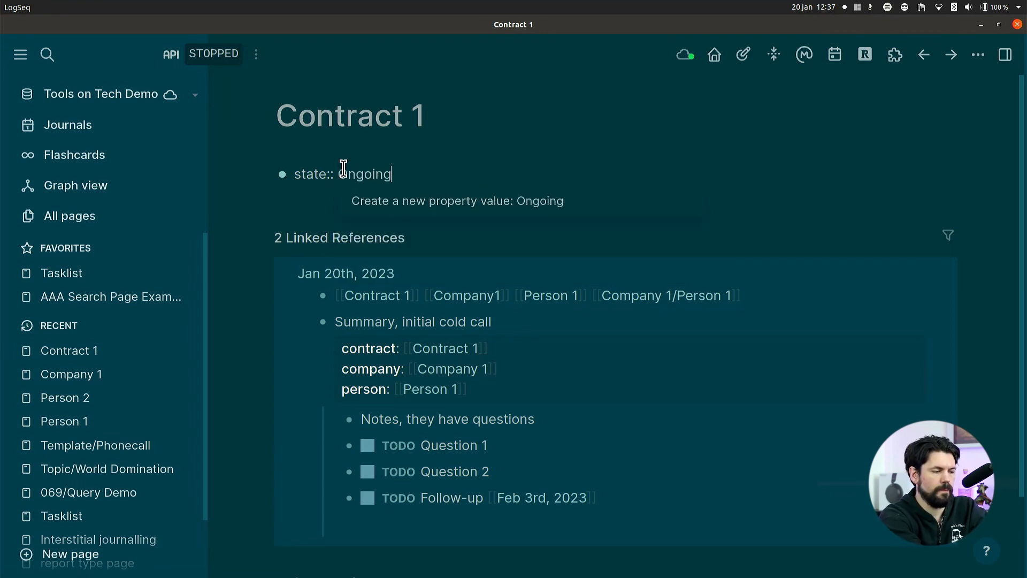
key(Return)
key(Return)
Add a type property with the value "contract" on a new line below the state property in the same block.
key(Up)
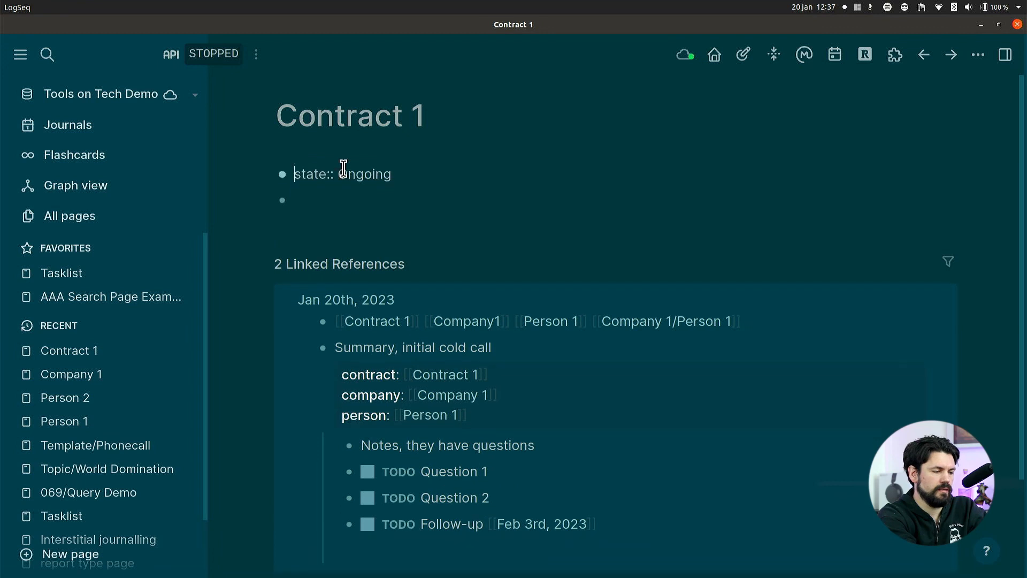
key(Down)
key(Left)
key(shift+Return)
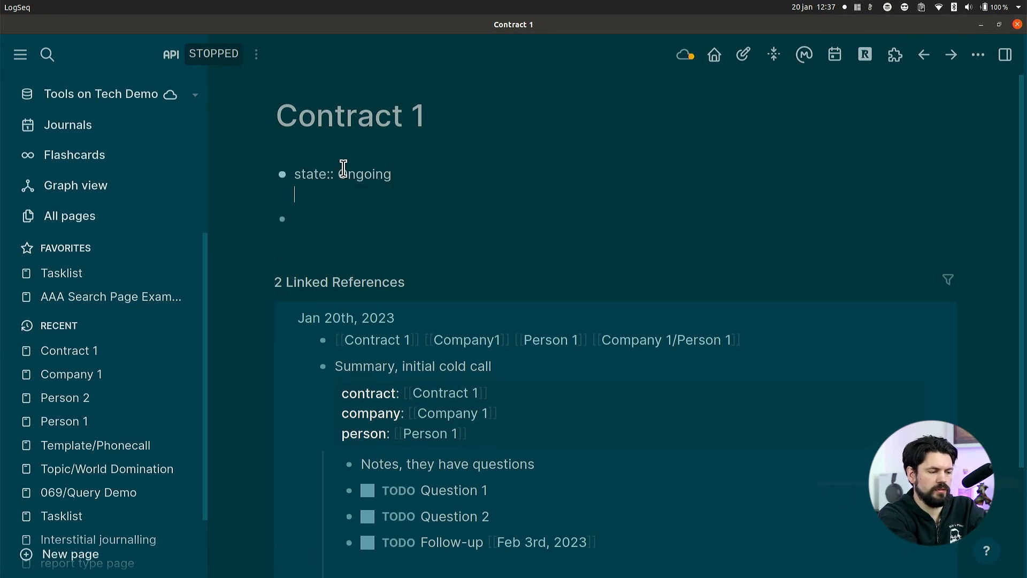
text(type::)
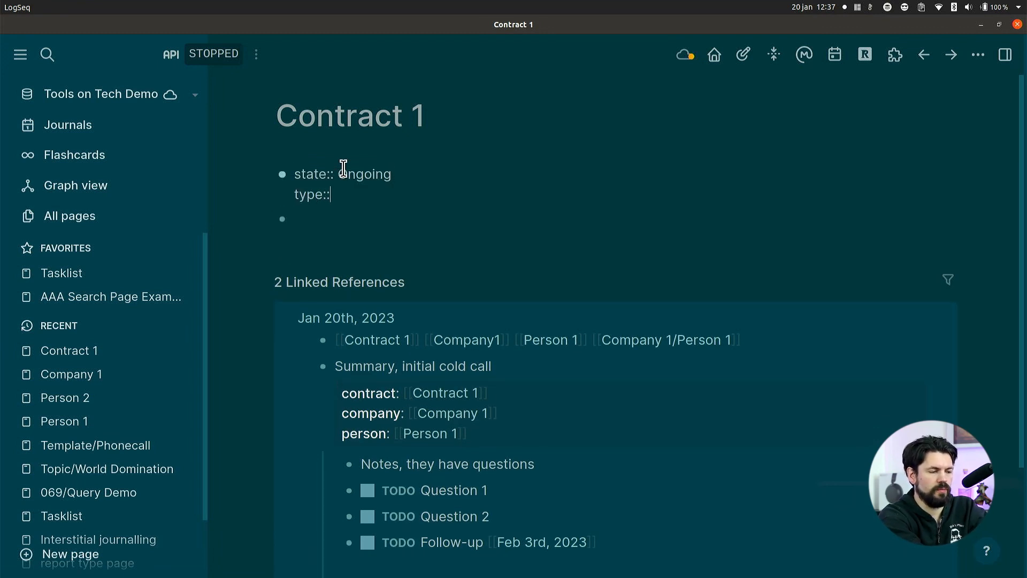
text( contract)
key(shift+Return)
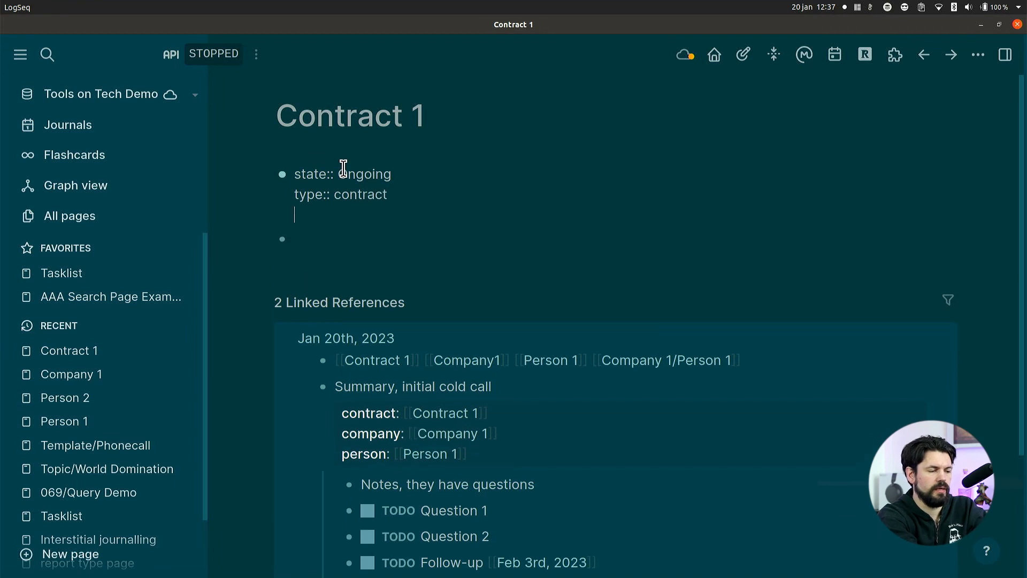
key(Return)
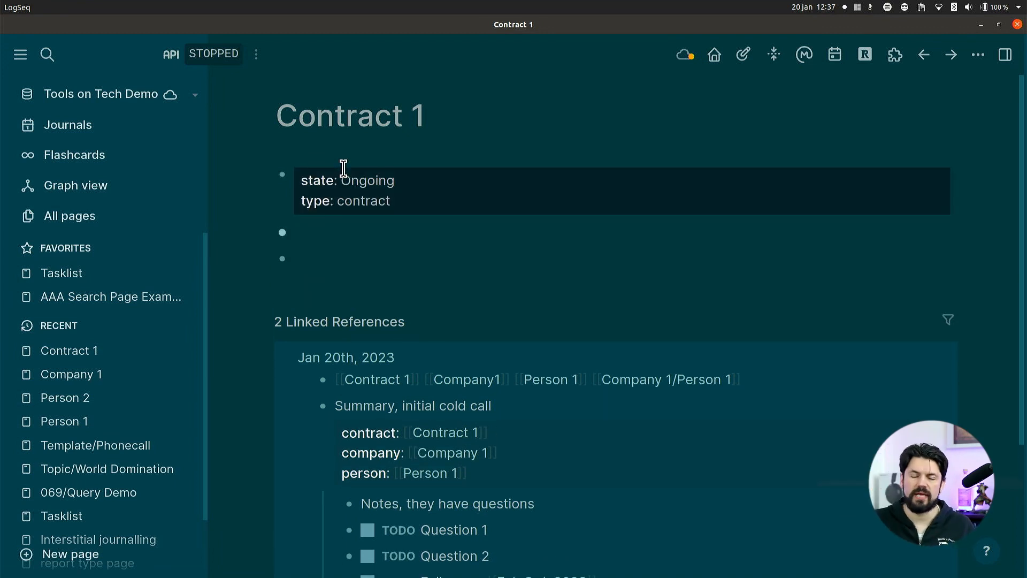
key(BackSpace)
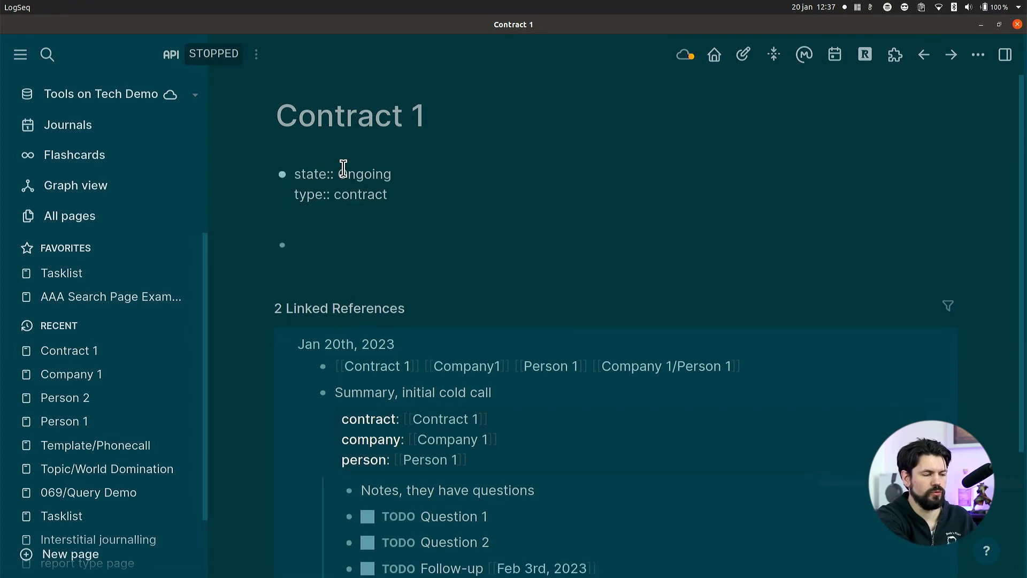
Add a company property linking to [[Company 1]] below the type property on the Contract 1 page.
key(shift+Return)
text(comp)
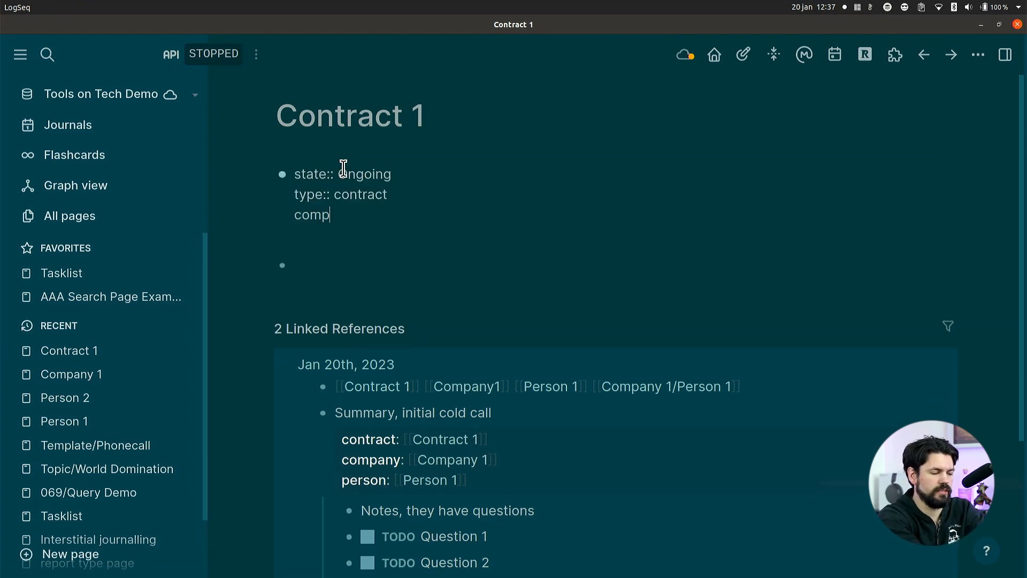
text(any:: [[com)
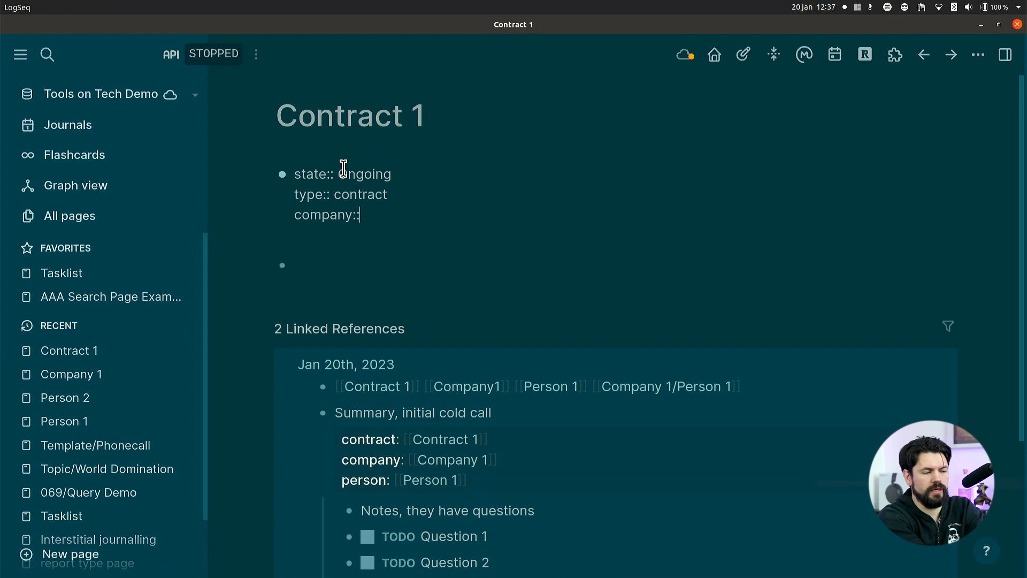
key(Down)
key(Down)
key(Down)
key(Down)
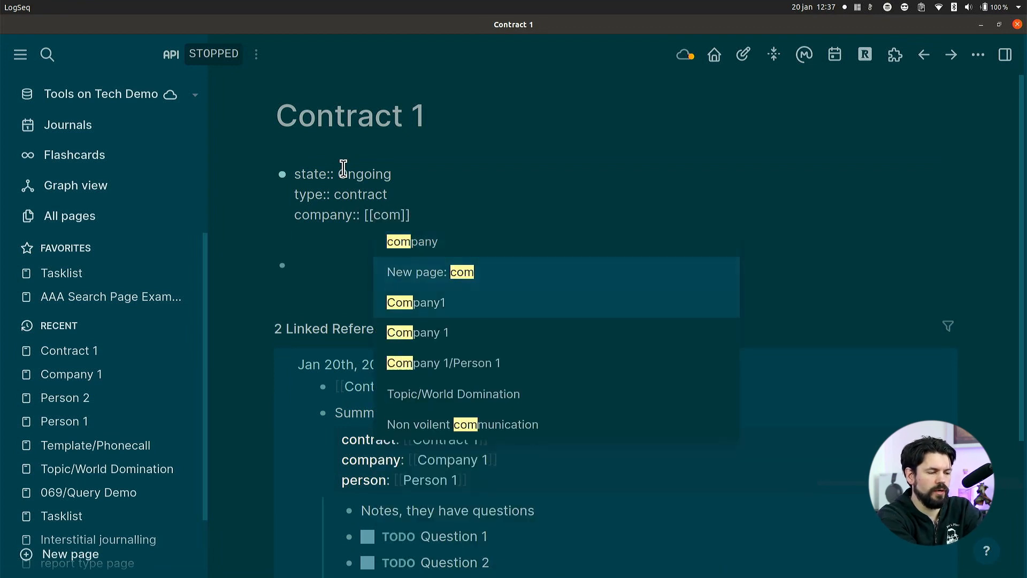
key(Up)
key(Return)
key(Return)
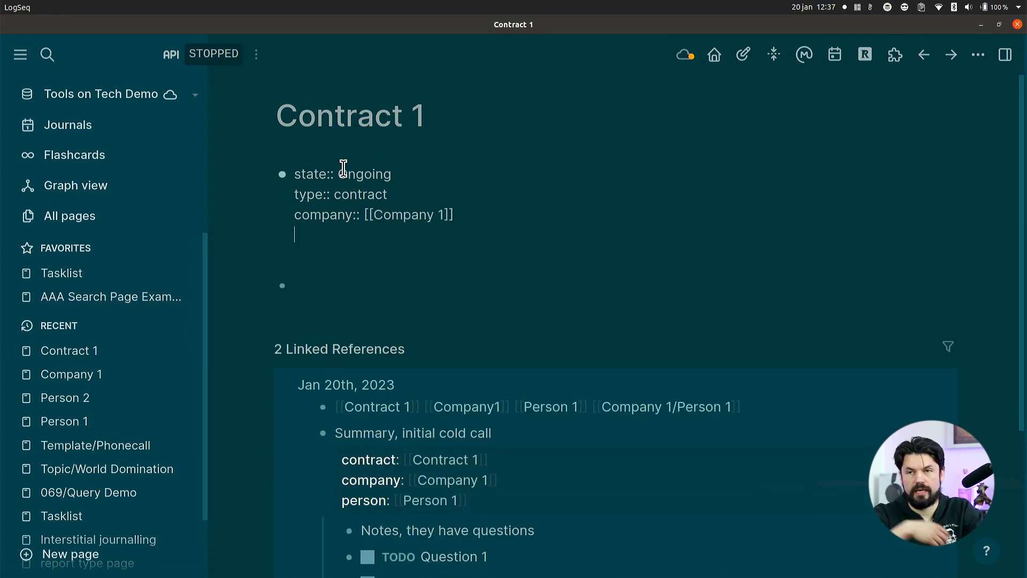
Add a contact property linking to [[Person 1]] below the company property and leave the block's editing mode.
text(per)
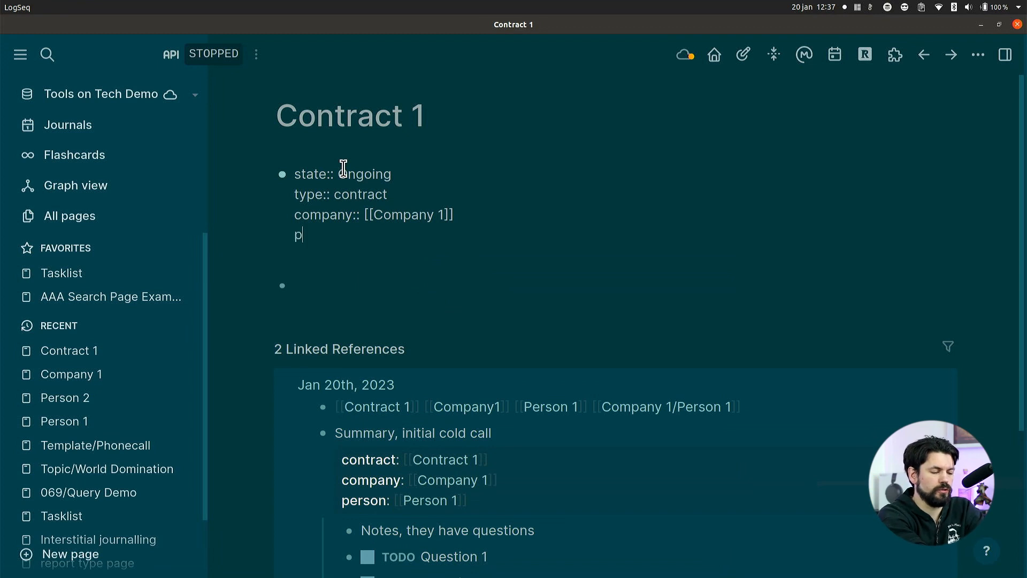
key(BackSpace)
key(BackSpace)
key(BackSpace)
text(contac)
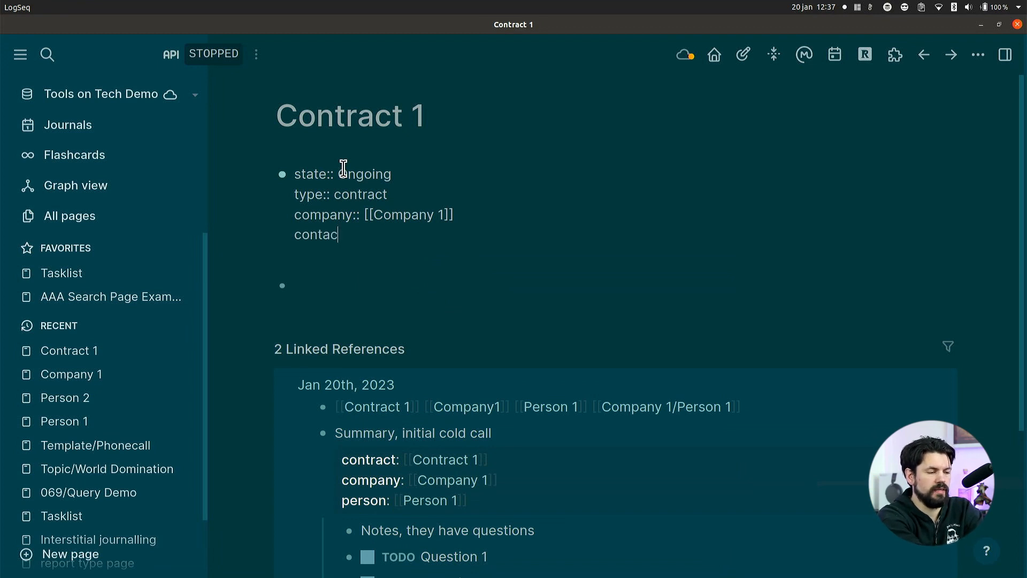
text(t:: [[Perso)
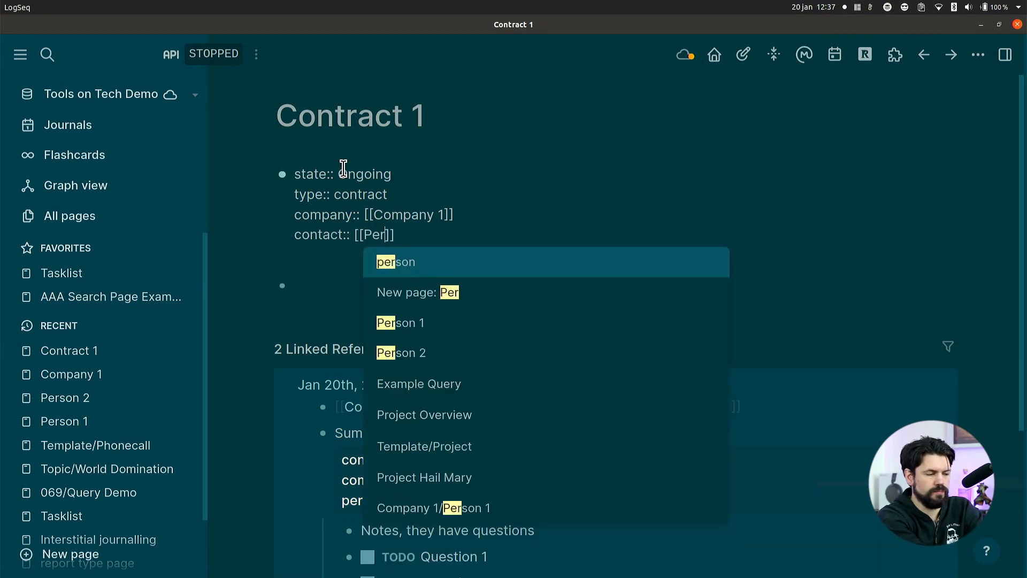
key(Down)
key(Down)
key(Return)
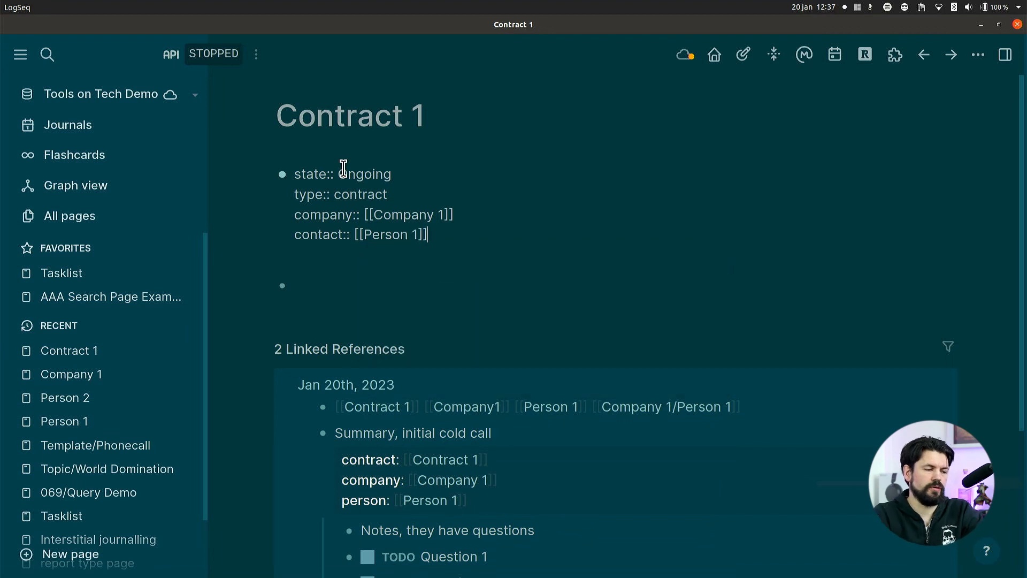
click(351, 292)
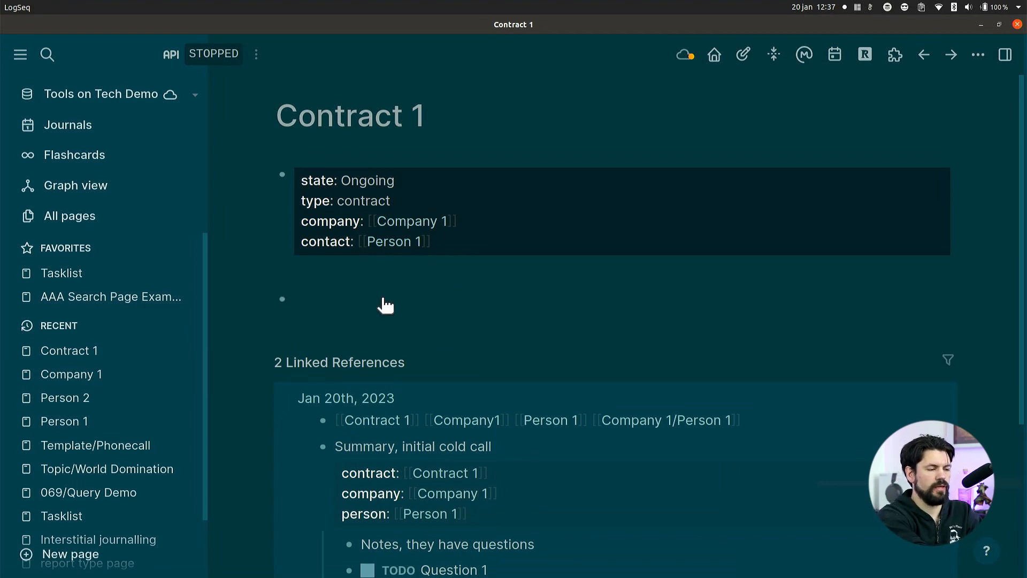
Create a new page named "Contracts".
key(ctrl+k)
text(Contracts)
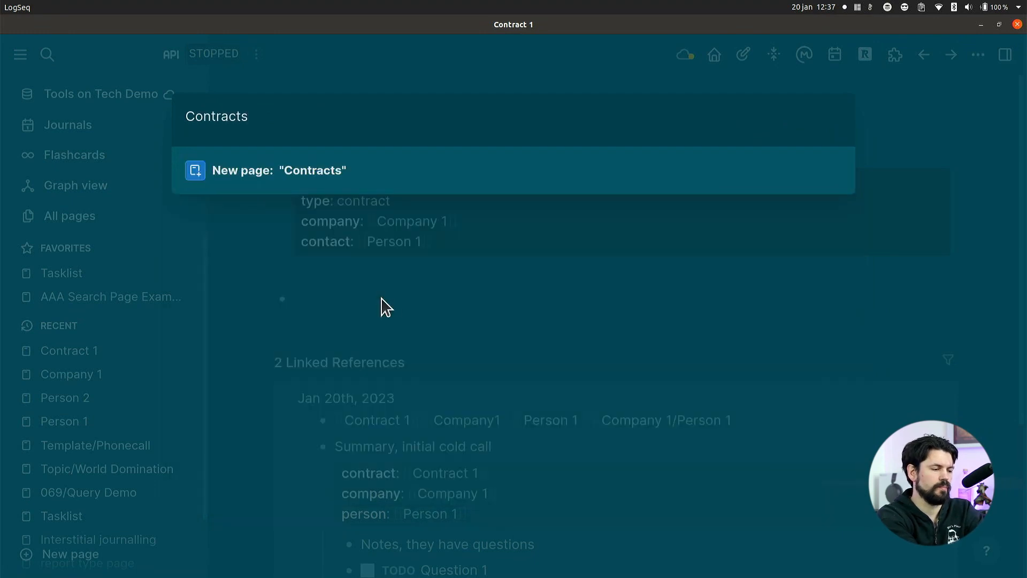
key(Return)
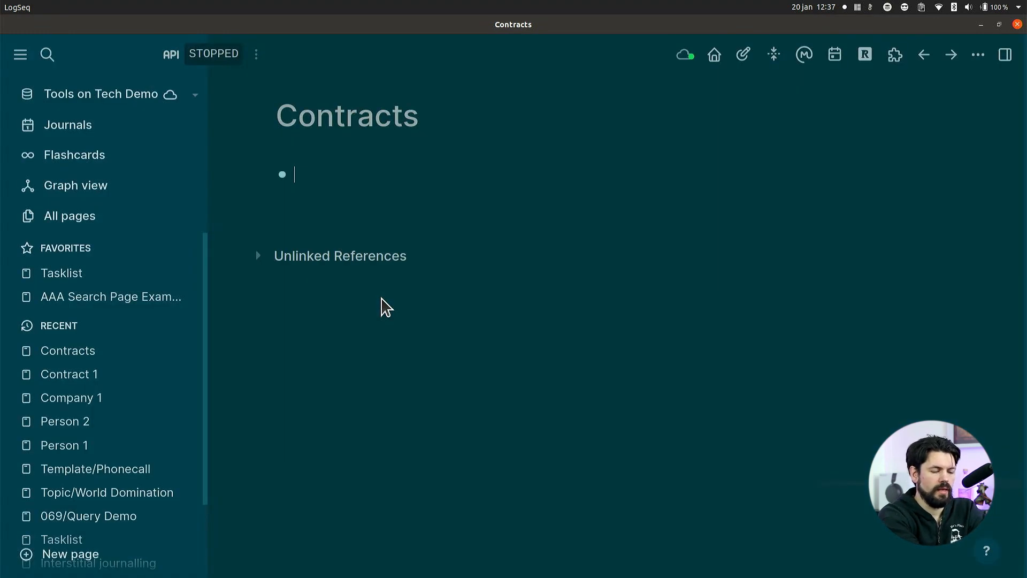
Insert a query in the empty block of the Contracts page with the condition (and page-property type contract).
text(/que)
key(Return)
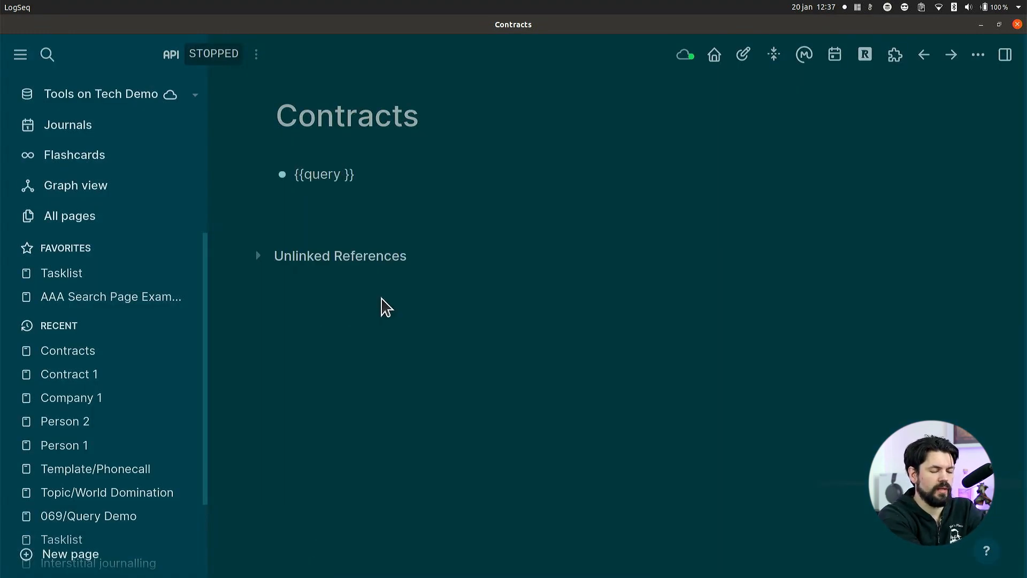
text((and page-)
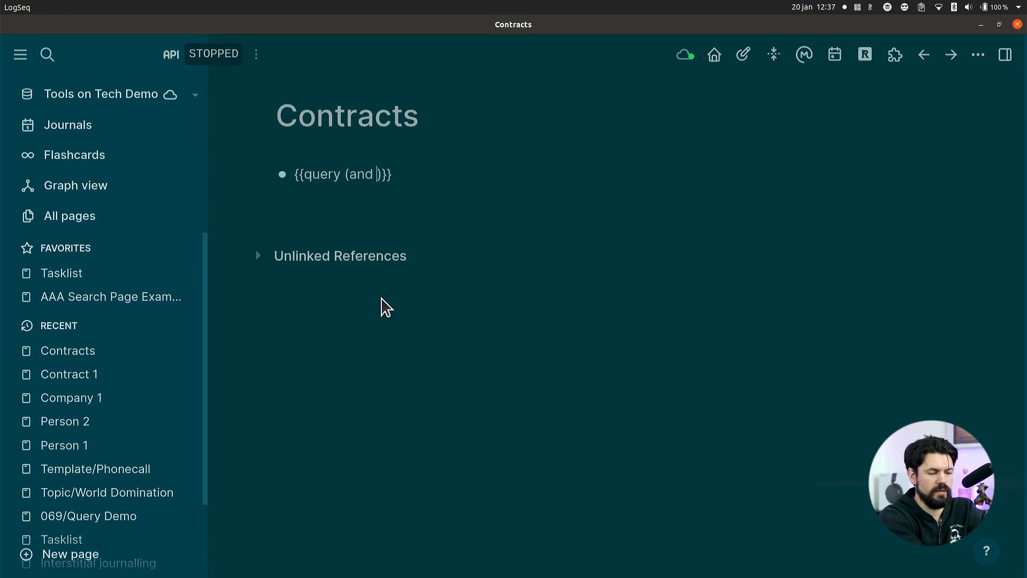
text(property )
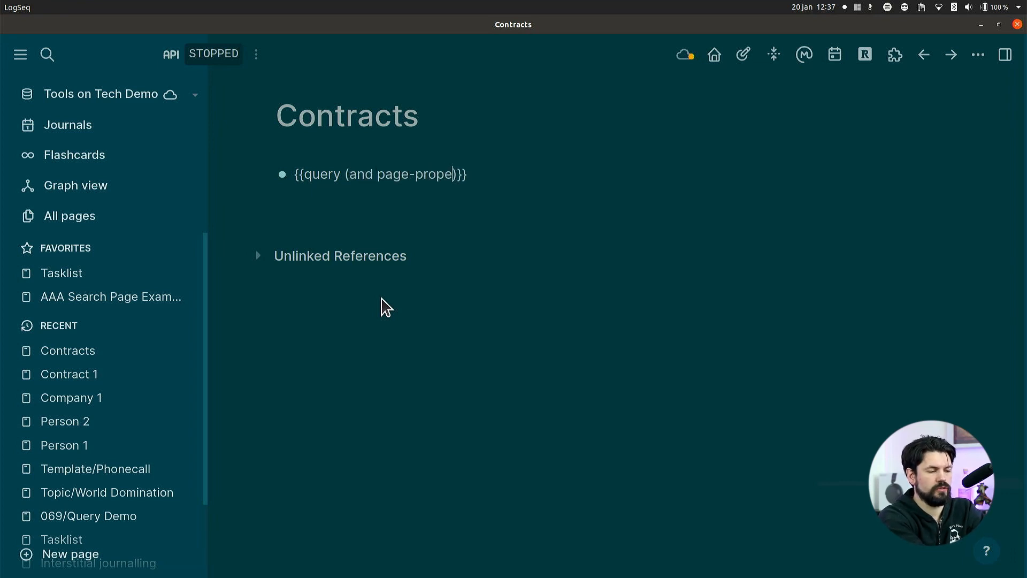
text(type con)
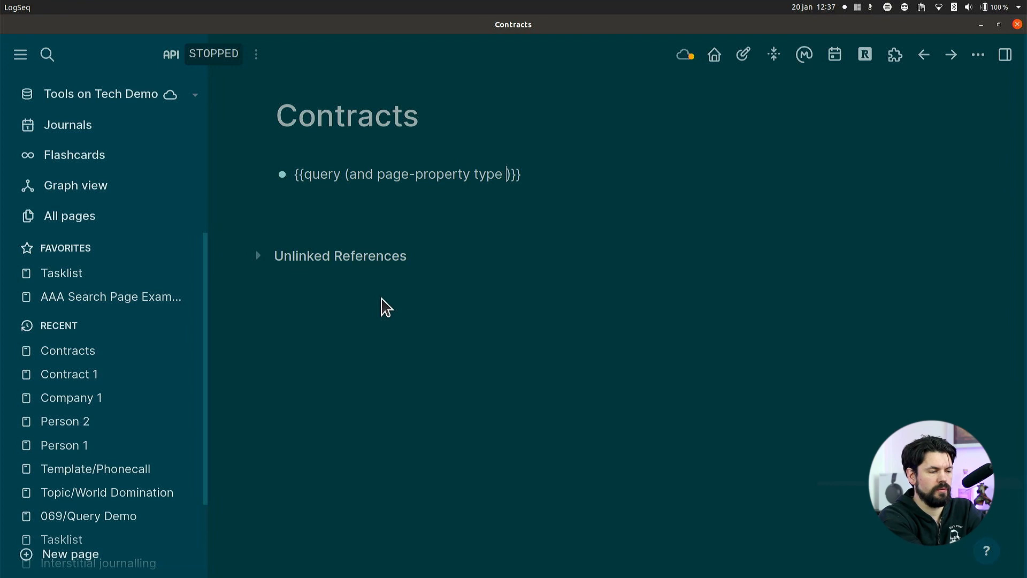
text(tract))
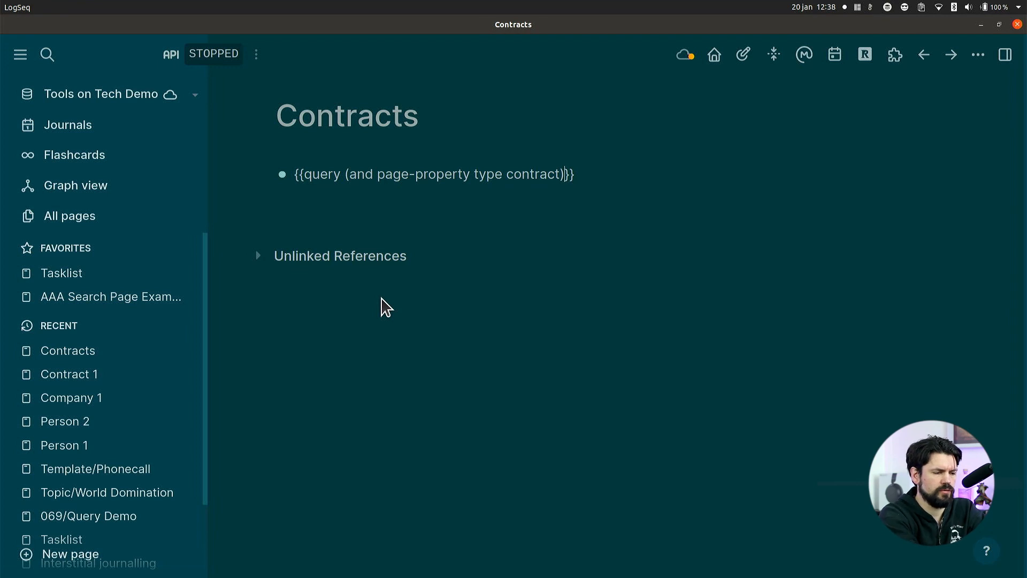
text())
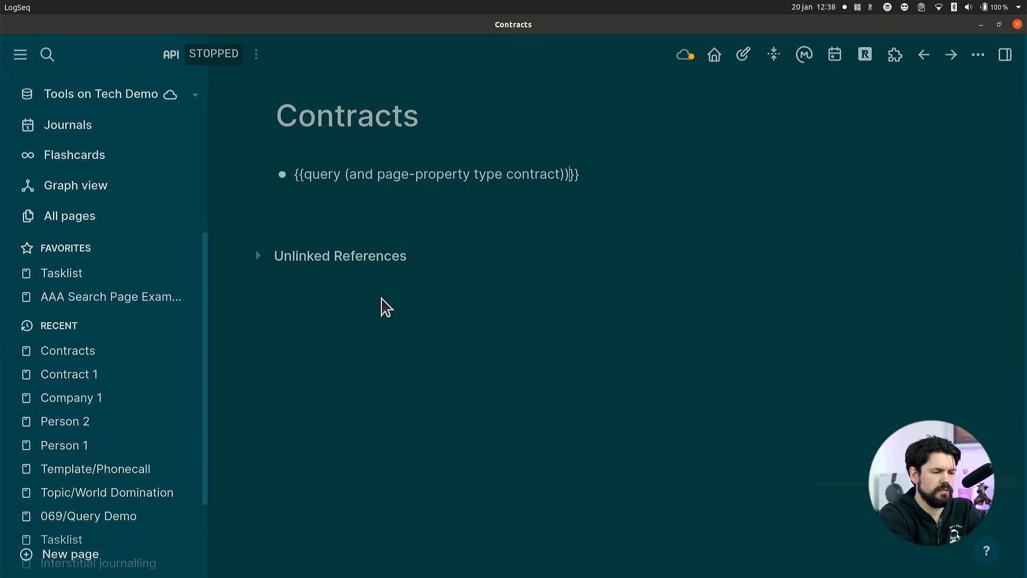
Enclose the page-property type contract clause in its own parentheses inside the and condition, and run the query.
key(Left)
key(Left)
key(Left)
key(Left)
key(Left)
key(Left)
key(Left)
key(Left)
key(Left)
key(Left)
key(Left)
key(Left)
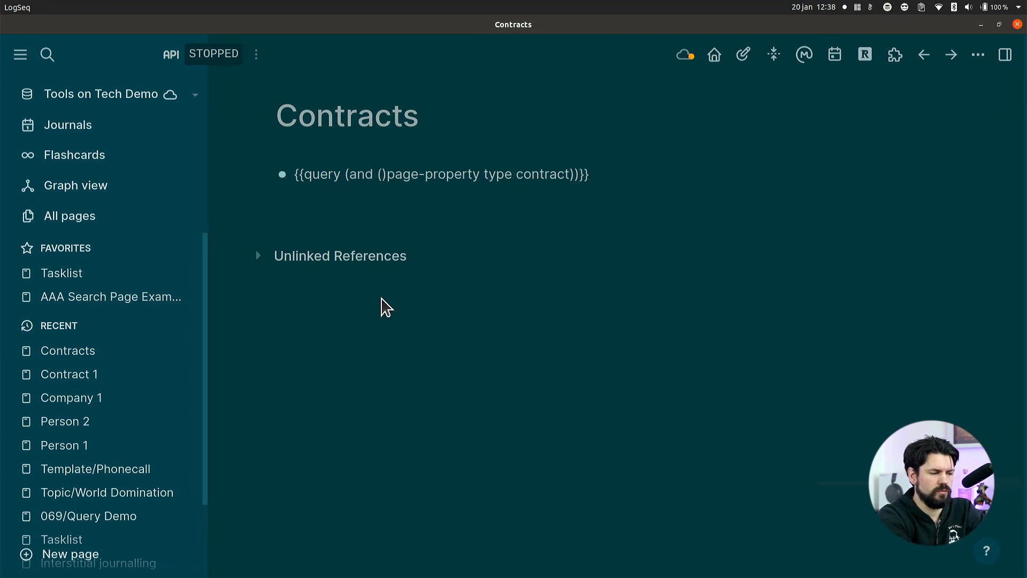
text(()
key(Right)
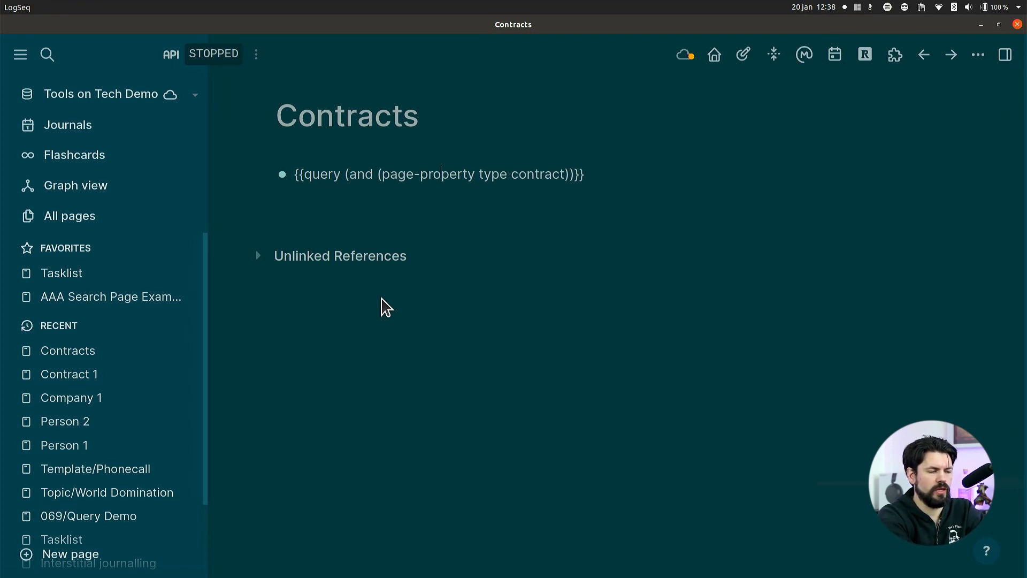
key(Right)
key(Right)
key(Right)
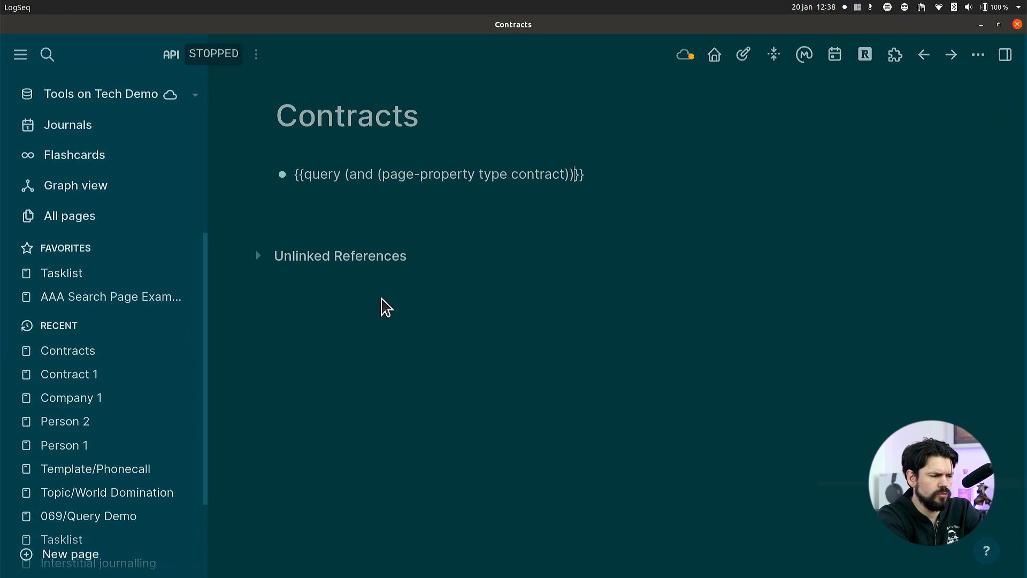
key(Return)
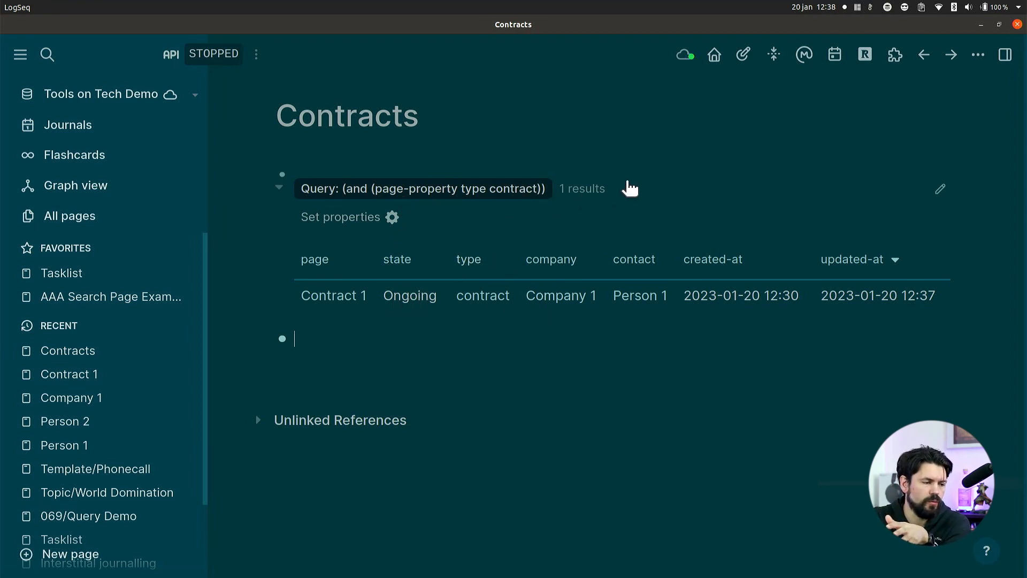
Add a second clause (page-property state ongoing) to the contract query and leave the block's editing mode.
click(936, 189)
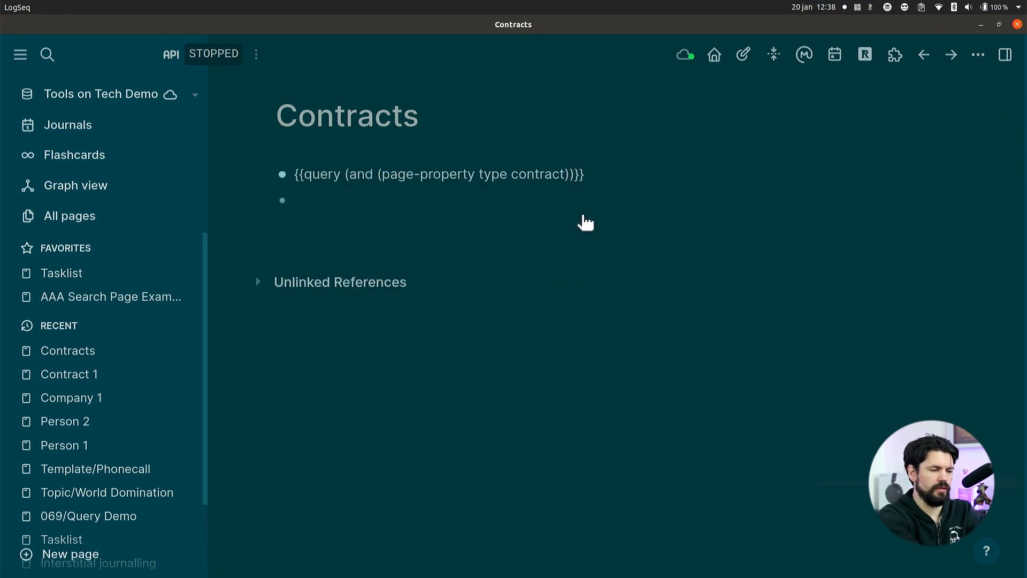
text((pag)
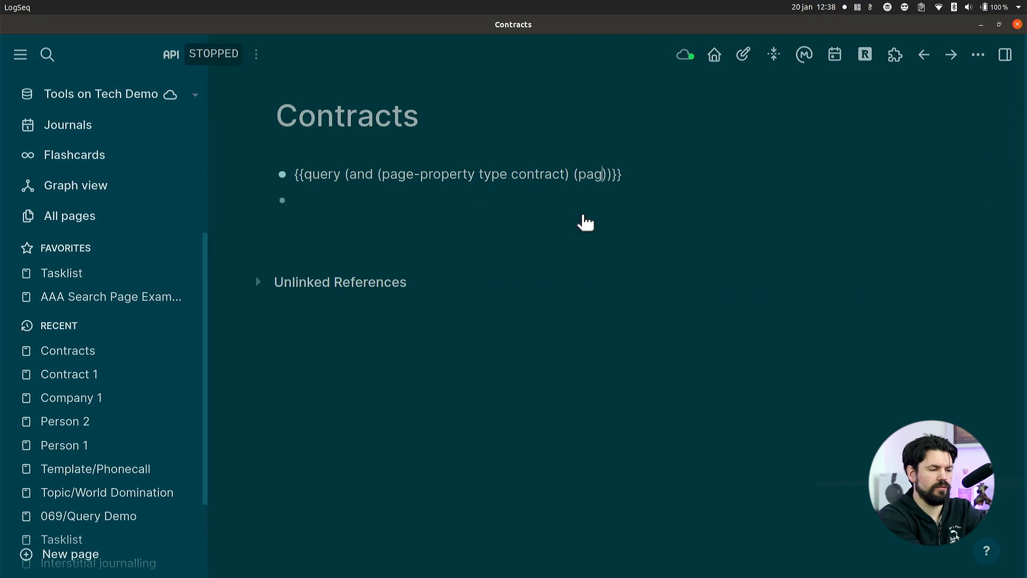
text(e-property )
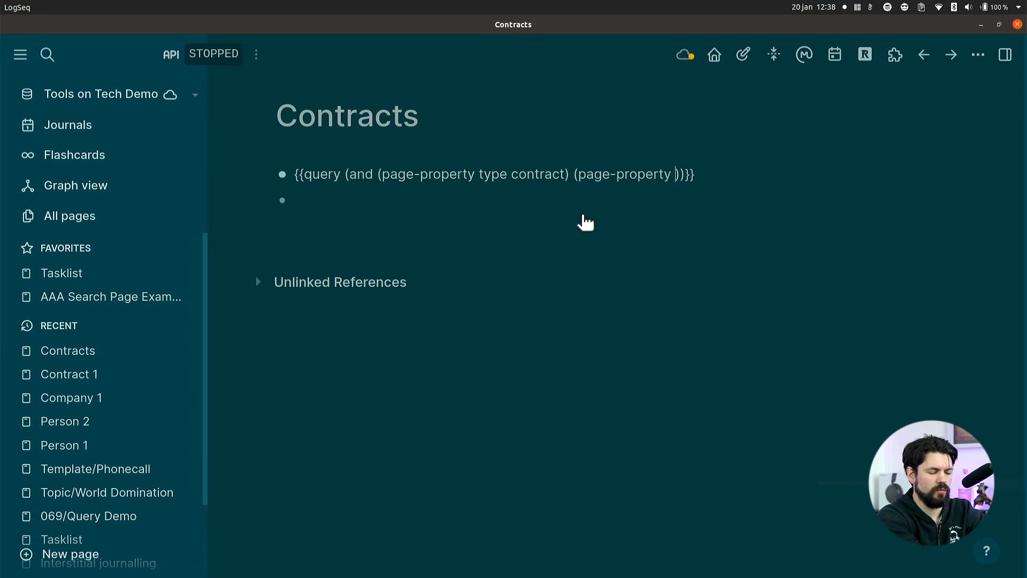
text(sttar)
key(BackSpace)
key(BackSpace)
key(BackSpace)
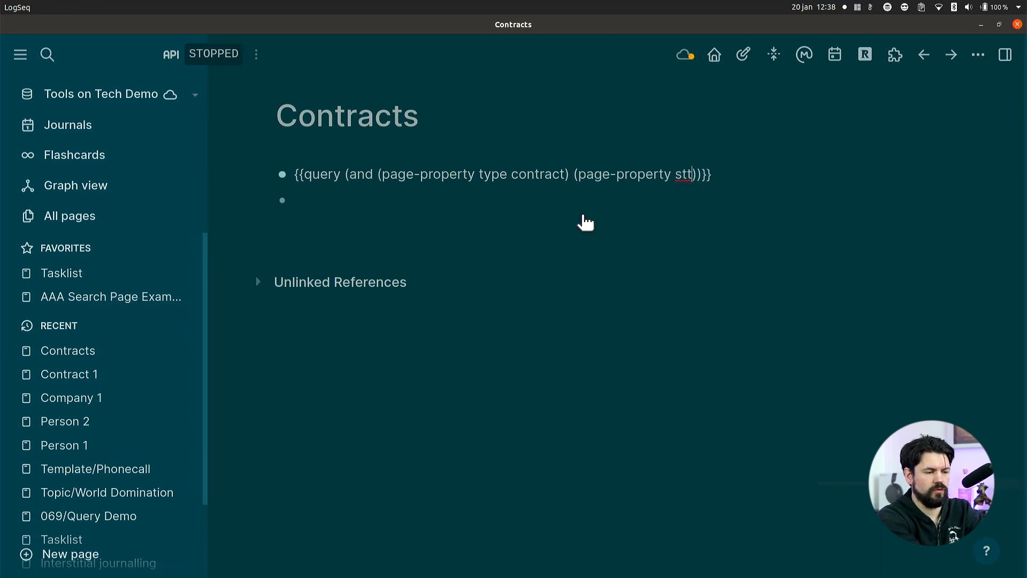
key(BackSpace)
text(ate ongoin)
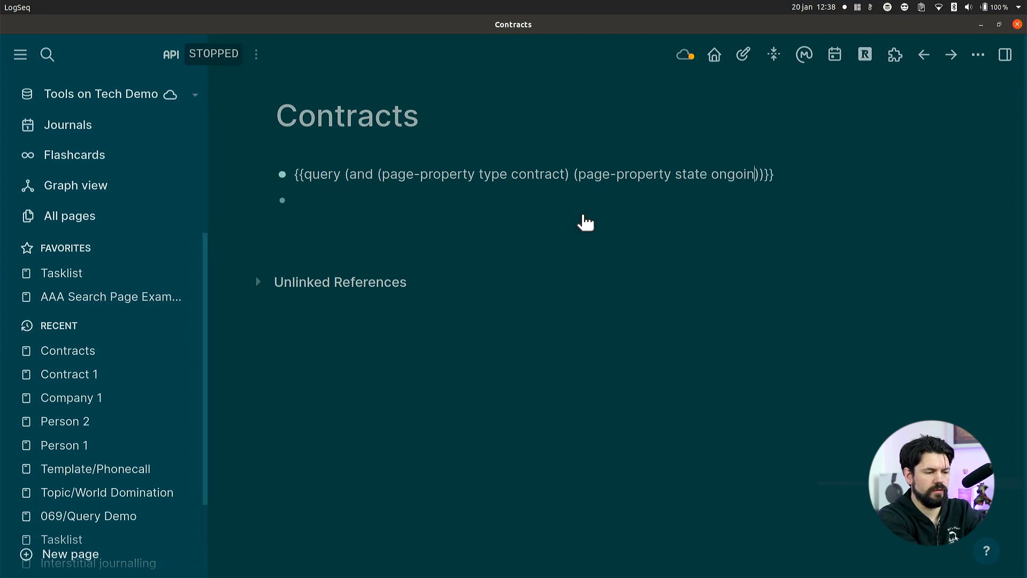
text(g)
key(Return)
key(BackSpace)
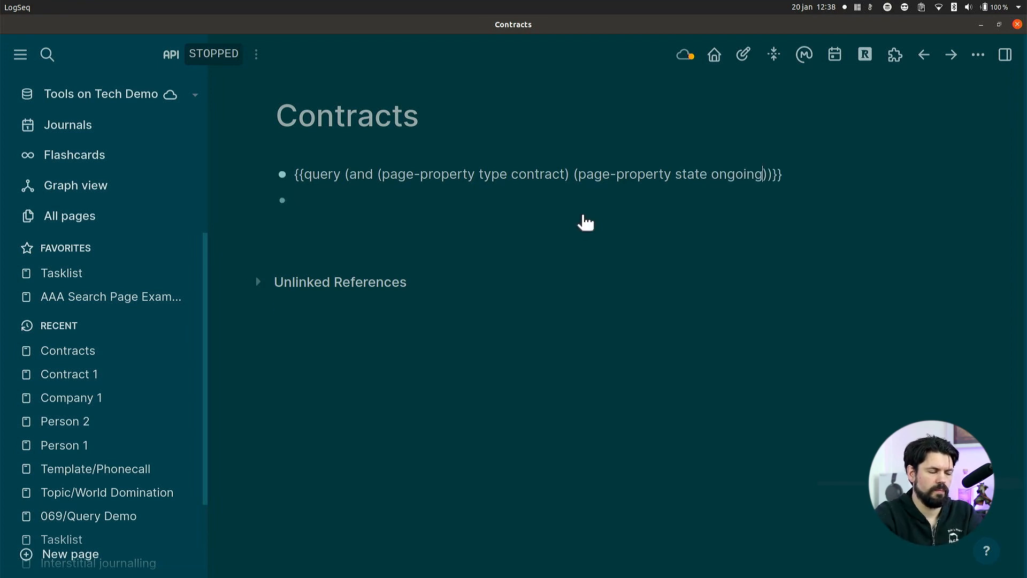
key(Escape)
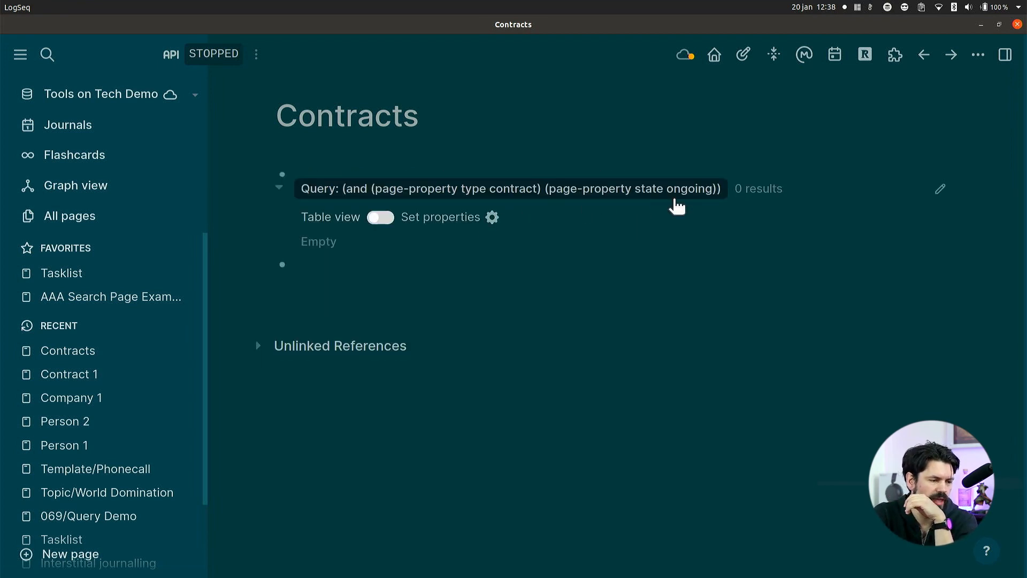
Capitalize the state value in the query as Ongoing and run the query again.
click(688, 188)
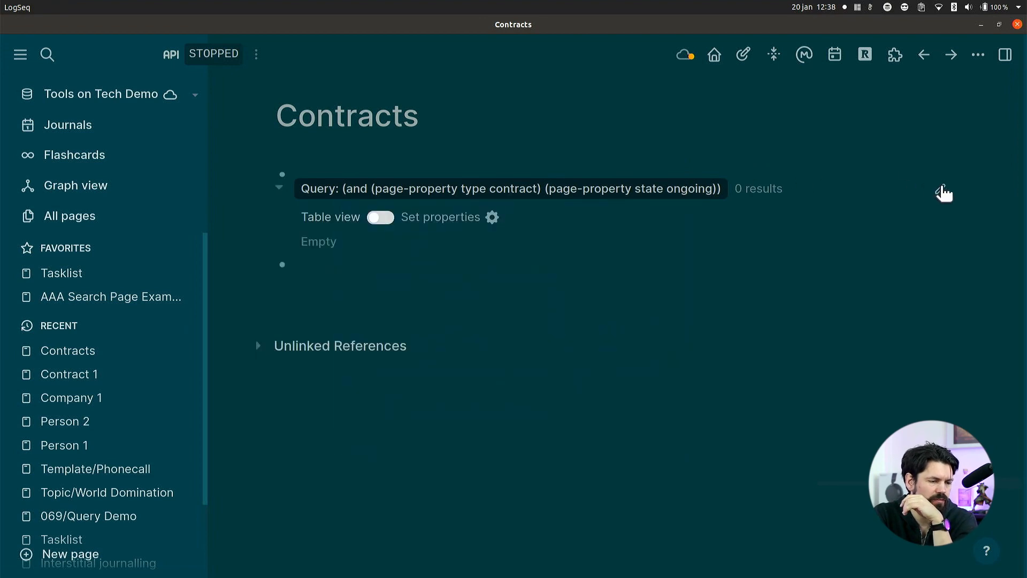
click(940, 190)
drag(712, 177, 730, 177)
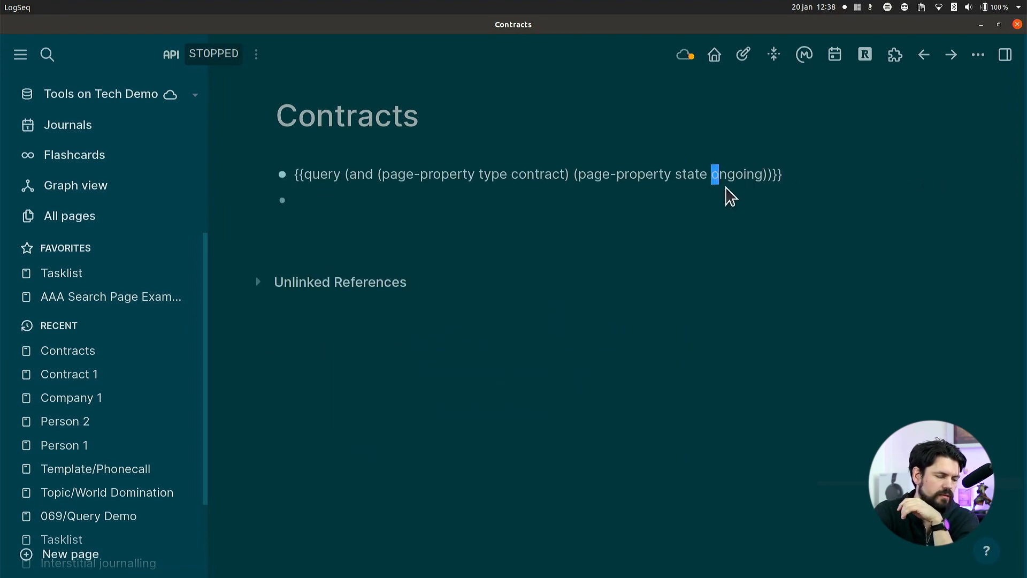
text(O)
click(673, 265)
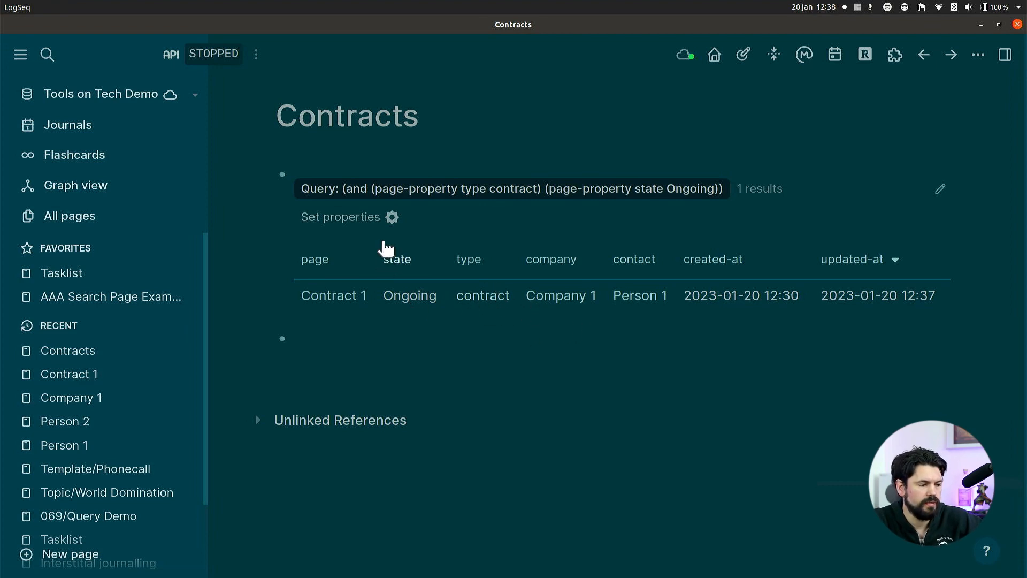
Hide the type, created-at and updated-at properties from the query's result table.
click(392, 217)
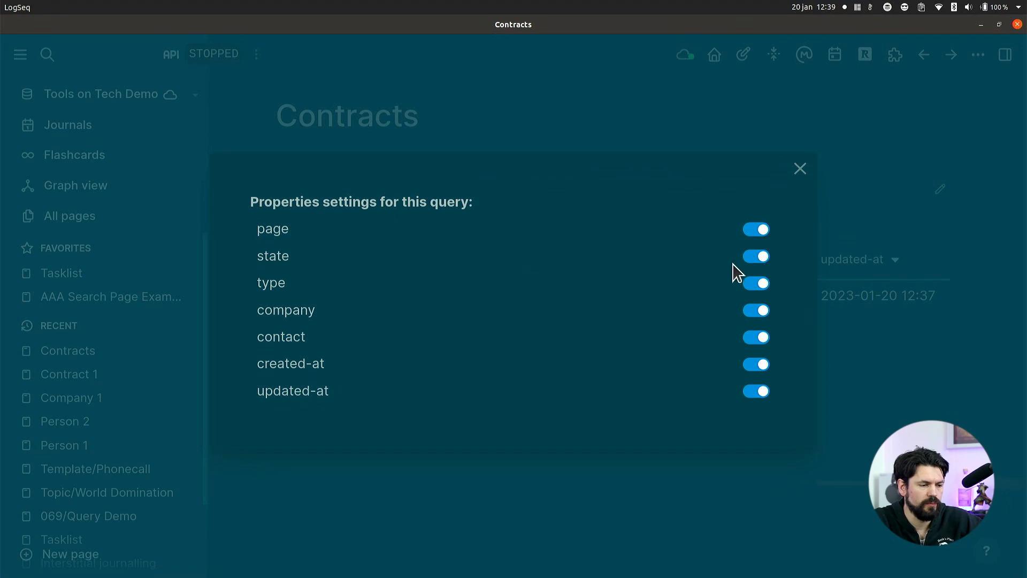
click(757, 283)
click(758, 365)
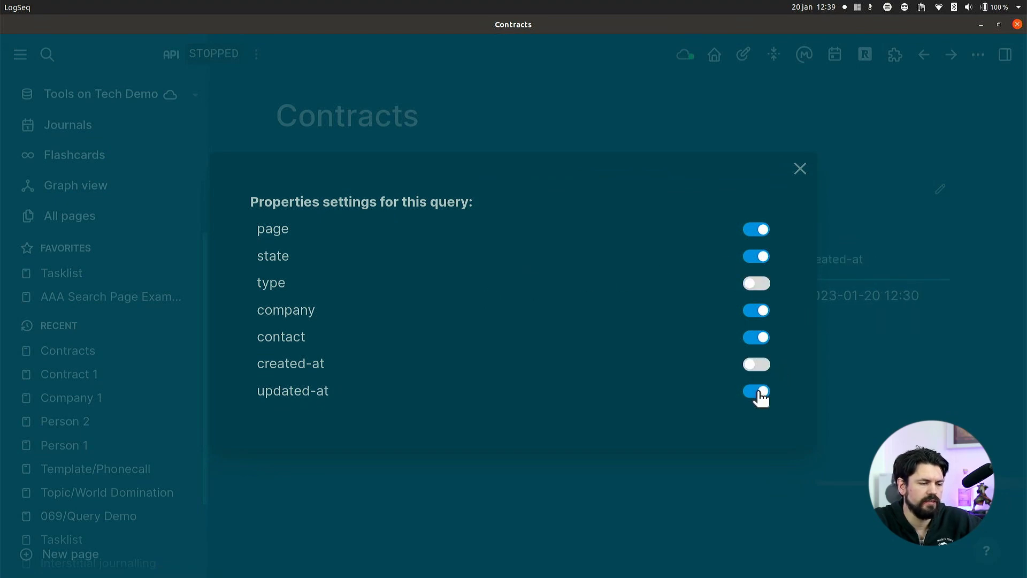
click(757, 392)
click(854, 424)
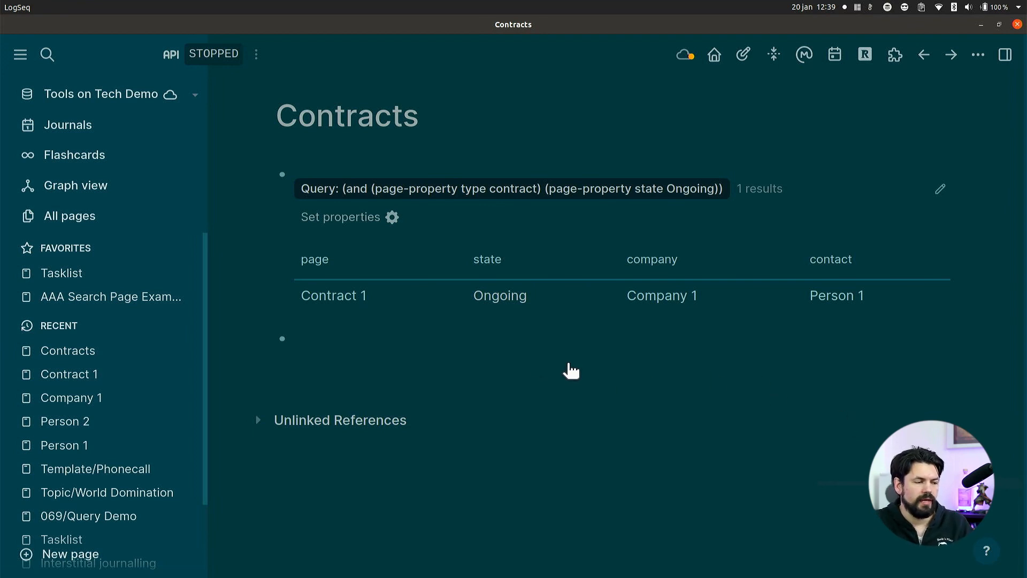
Open the Contract 1 page from the query results and review its properties and linked references.
click(339, 297)
scroll(445, 307, down, 3)
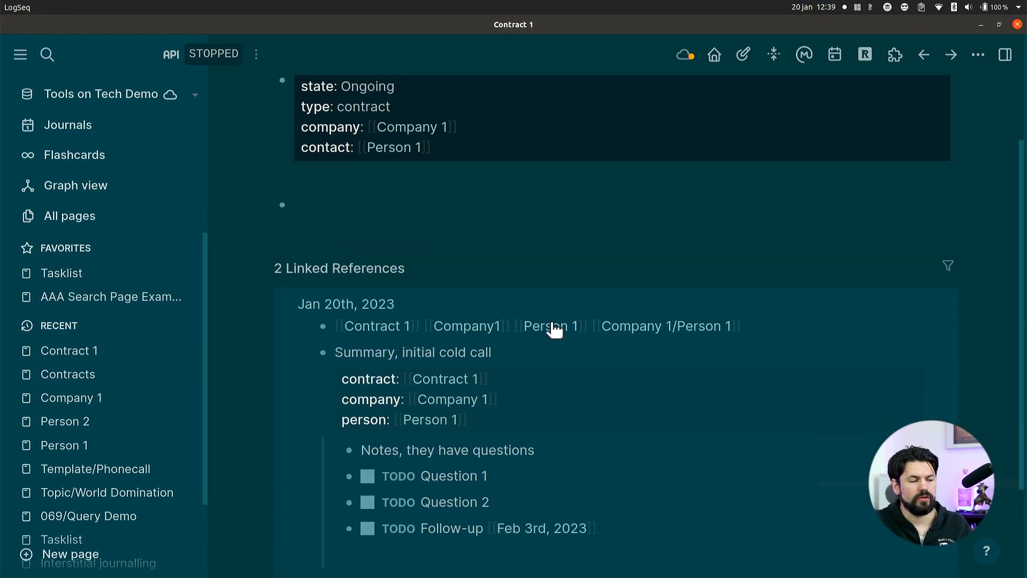
scroll(602, 478, down, 1)
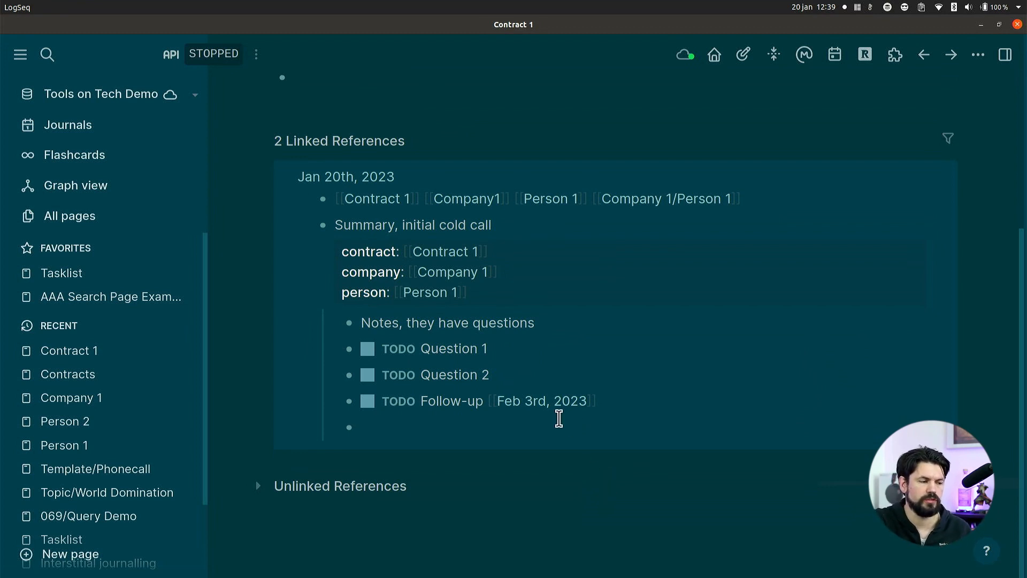
scroll(557, 415, up, 2)
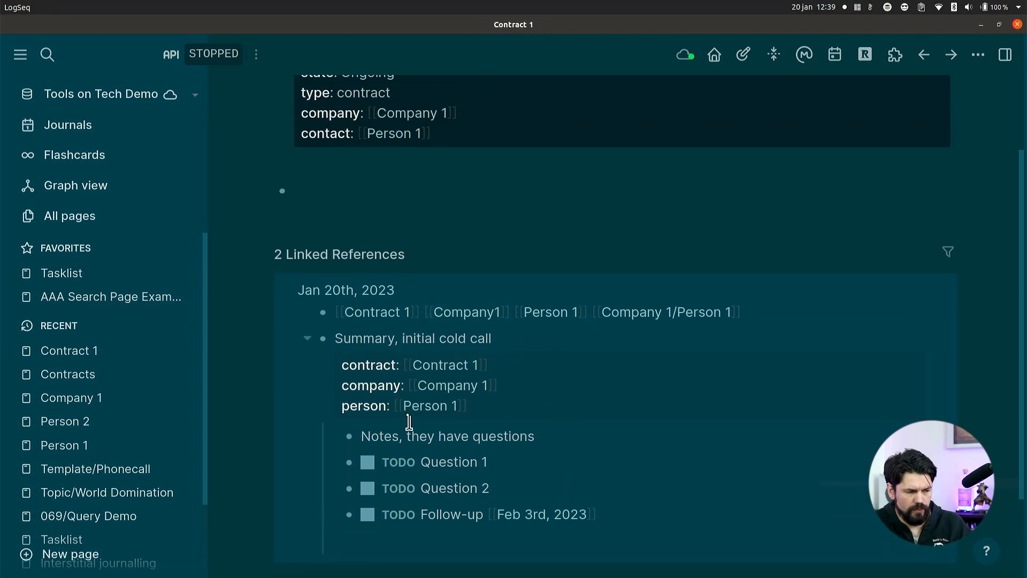
scroll(598, 465, down, 2)
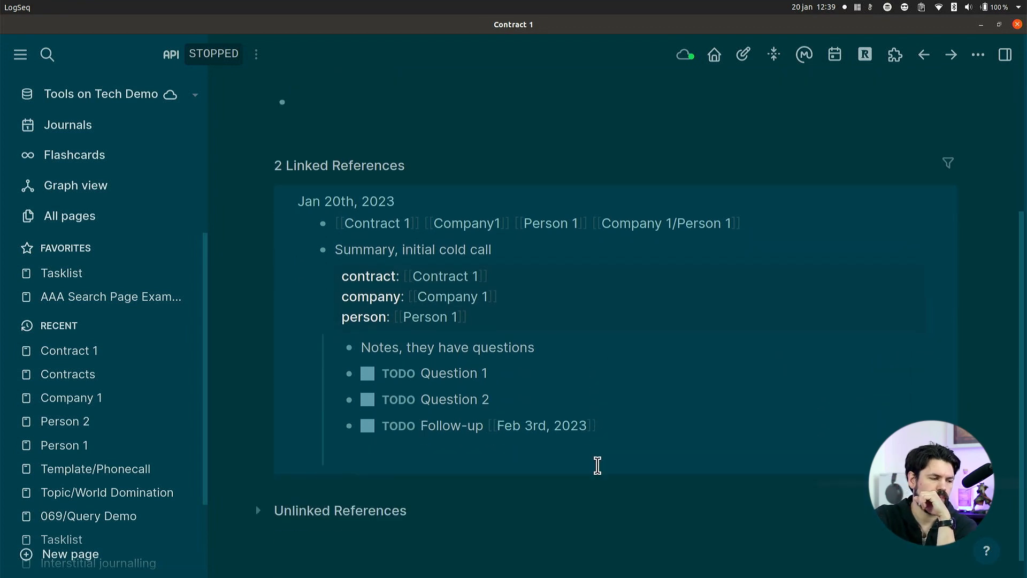
scroll(471, 456, up, 2)
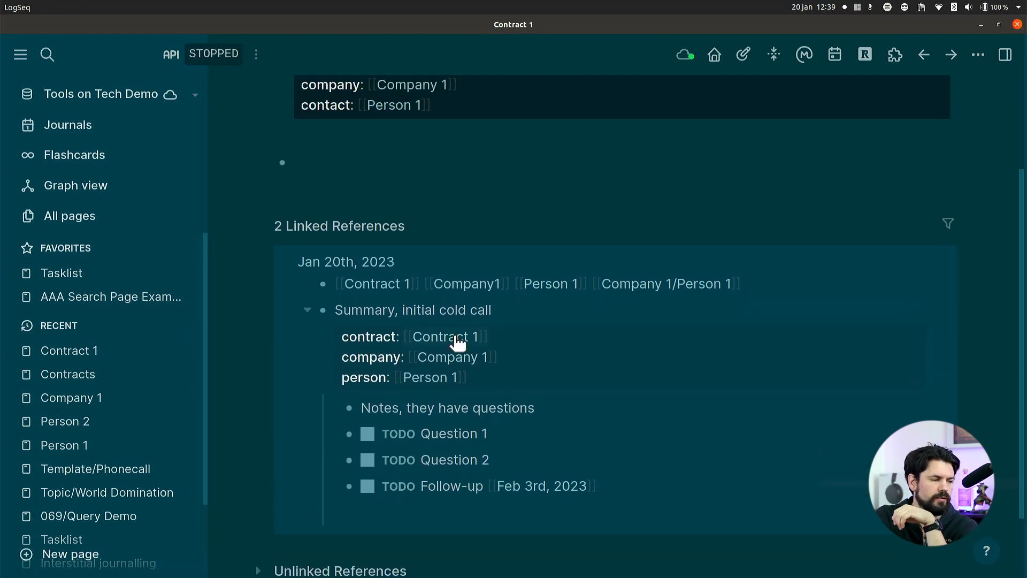
scroll(456, 340, up, 2)
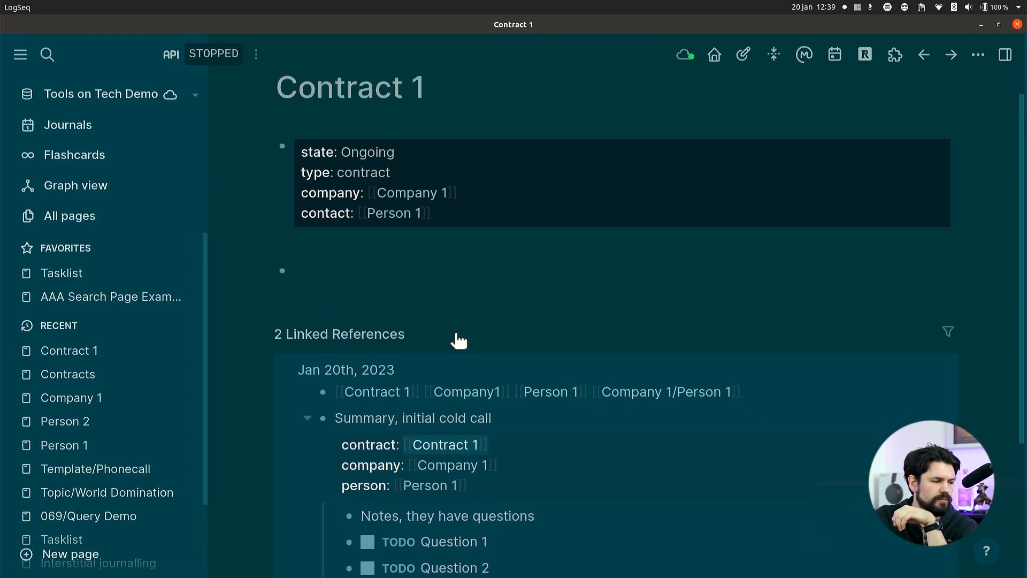
Open the journal page for Jan 17th, 2023 and inspect the Lead block's contract, company and person properties.
click(834, 58)
click(807, 202)
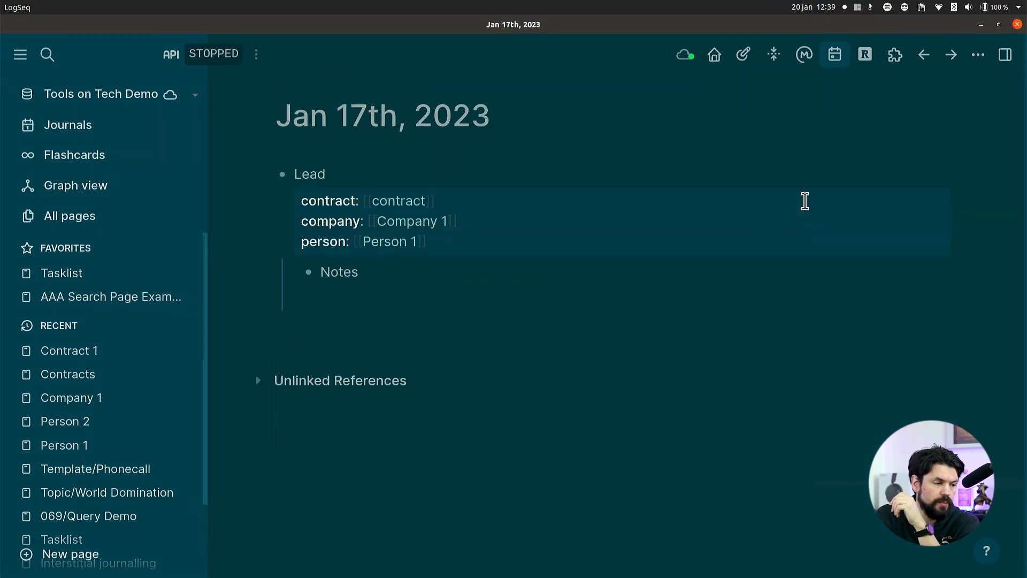
click(486, 203)
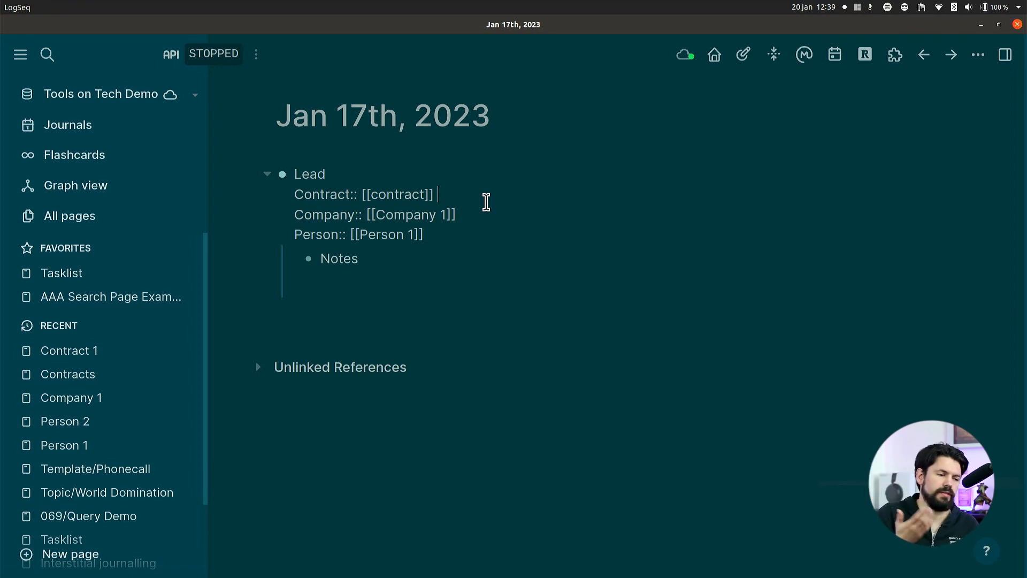
key(Escape)
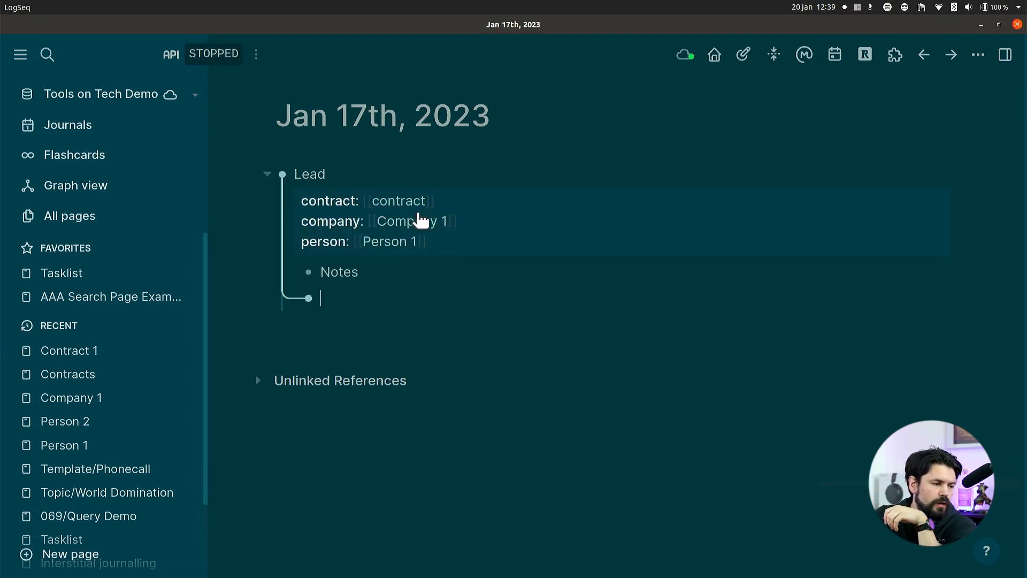
Open the contract page linked in the Lead block and review its linked references, including the initial cold call notes.
click(413, 200)
scroll(550, 218, down, 5)
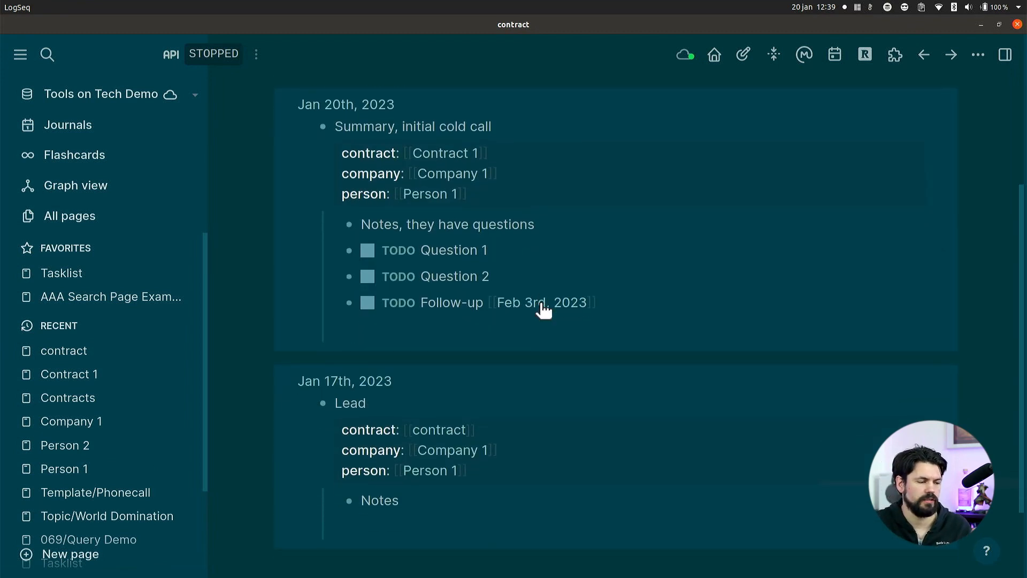
scroll(546, 377, up, 2)
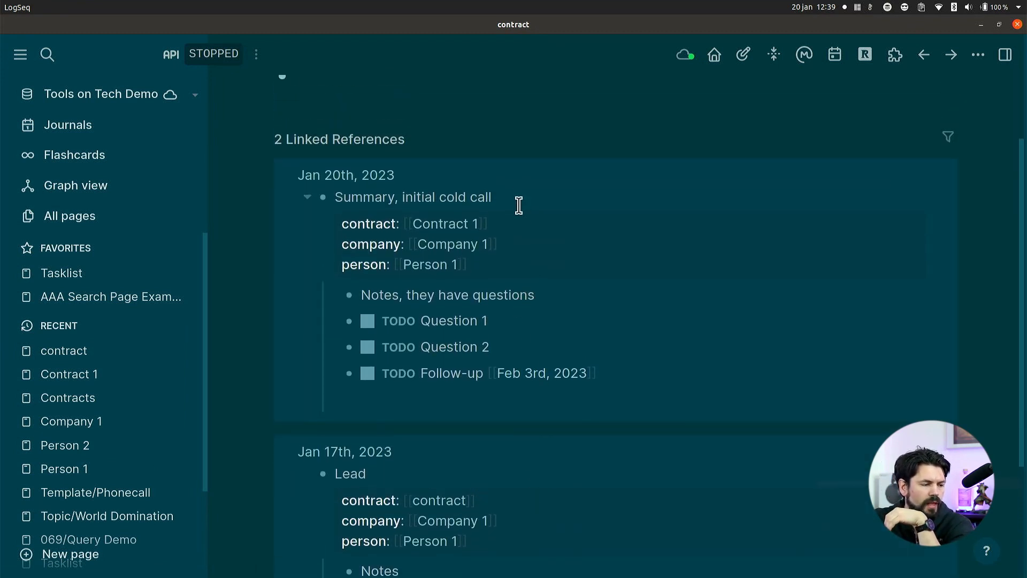
click(583, 296)
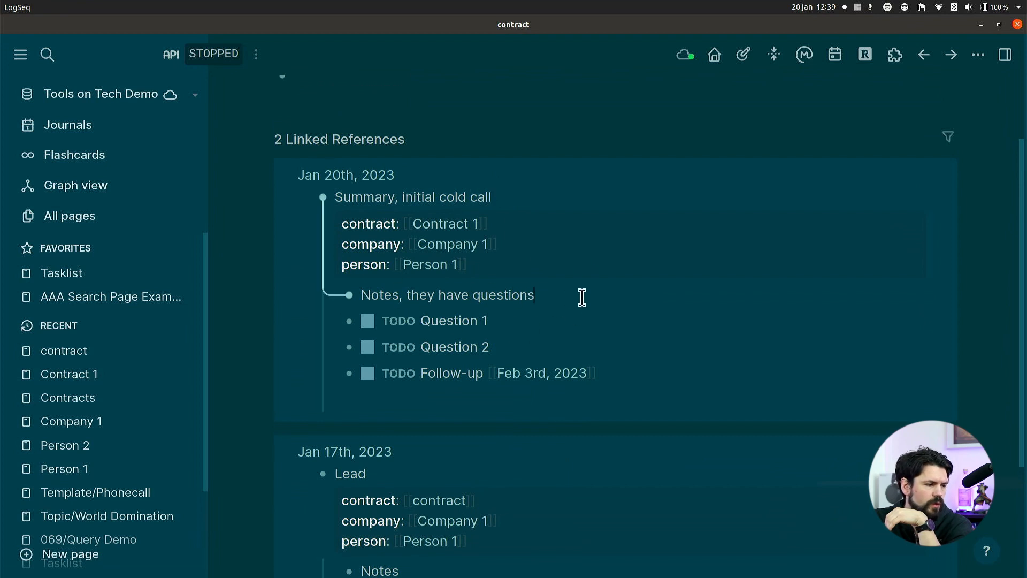
Inspect the contract property of the initial cold call block in the contract page's linked references.
scroll(582, 296, up, 2)
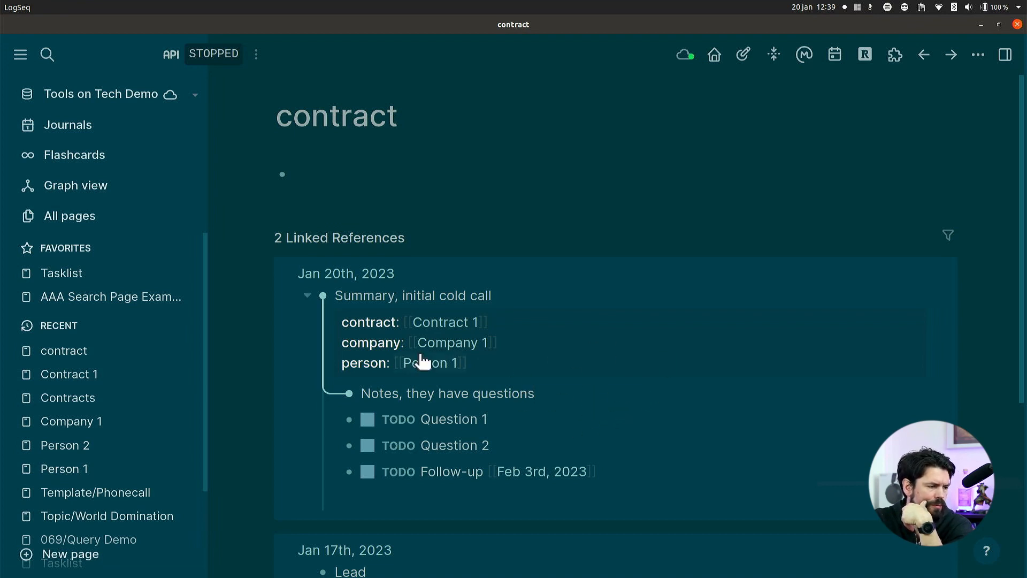
double_click(374, 324)
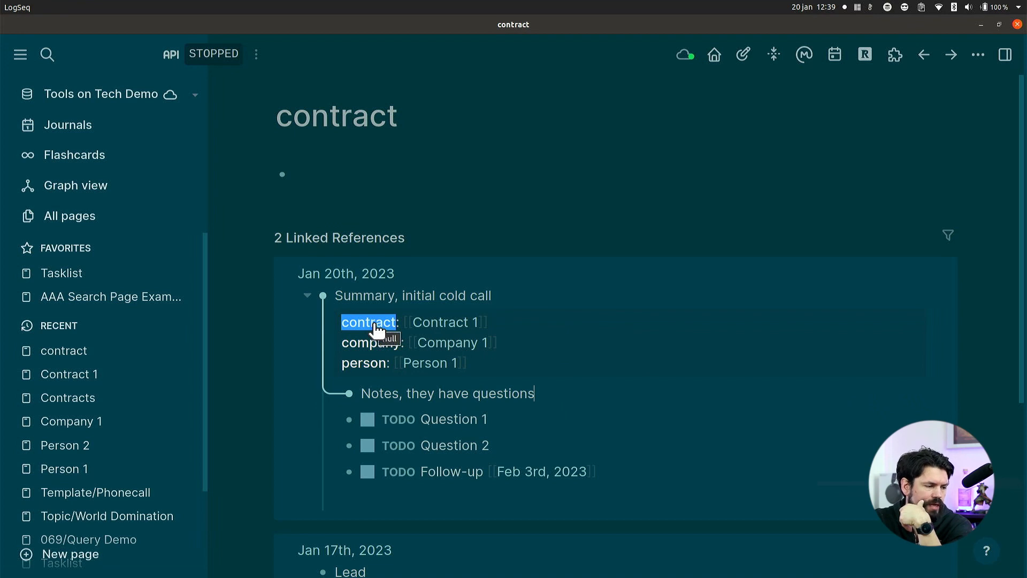
scroll(643, 441, down, 1)
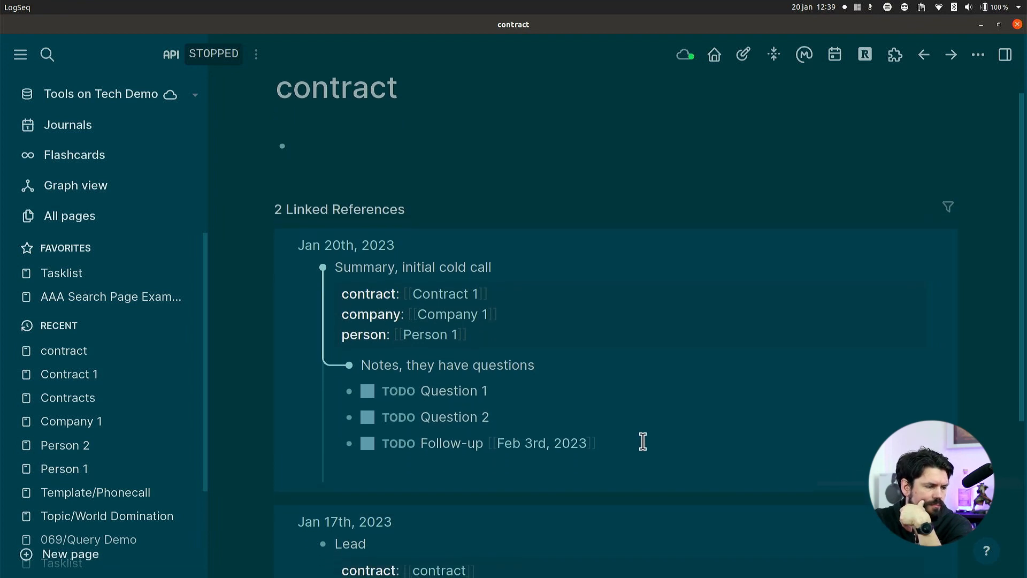
scroll(643, 441, up, 1)
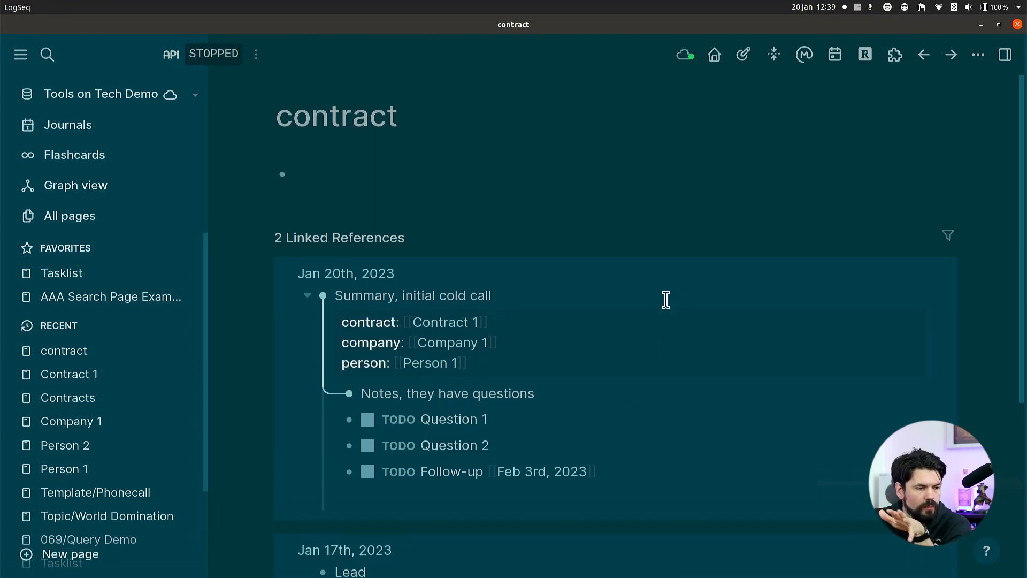
In the Jan 20th, 2023 journal, start a top-level block below the call summary with the current time and "Got a call from [[Person 1]]".
click(715, 56)
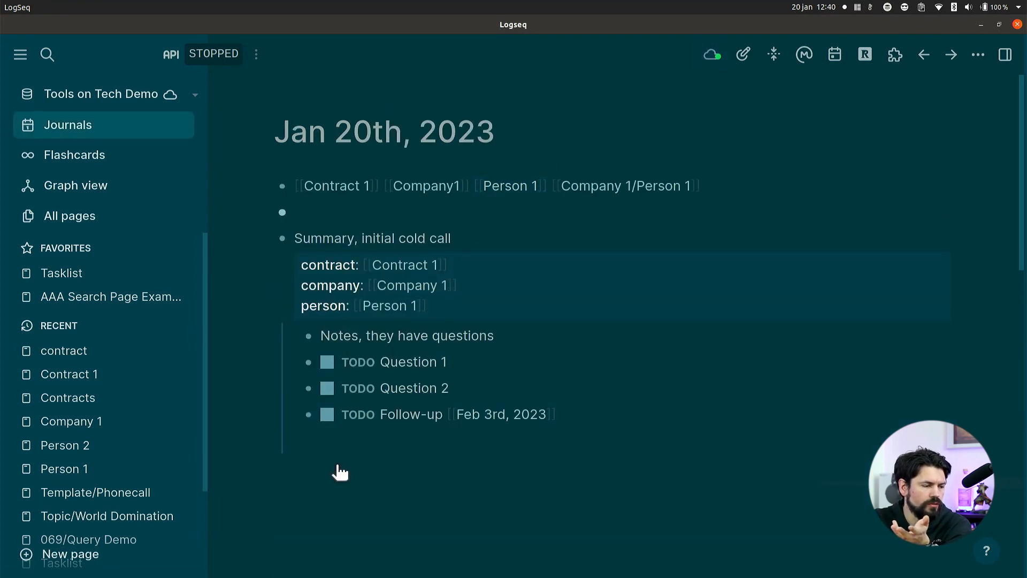
click(343, 440)
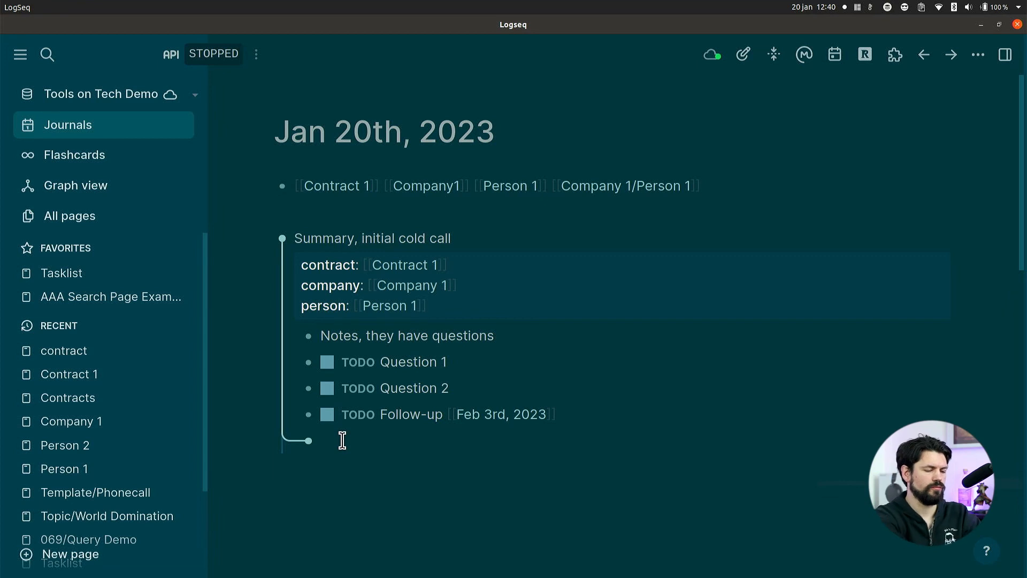
key(shift+Tab)
key(ctrl+t)
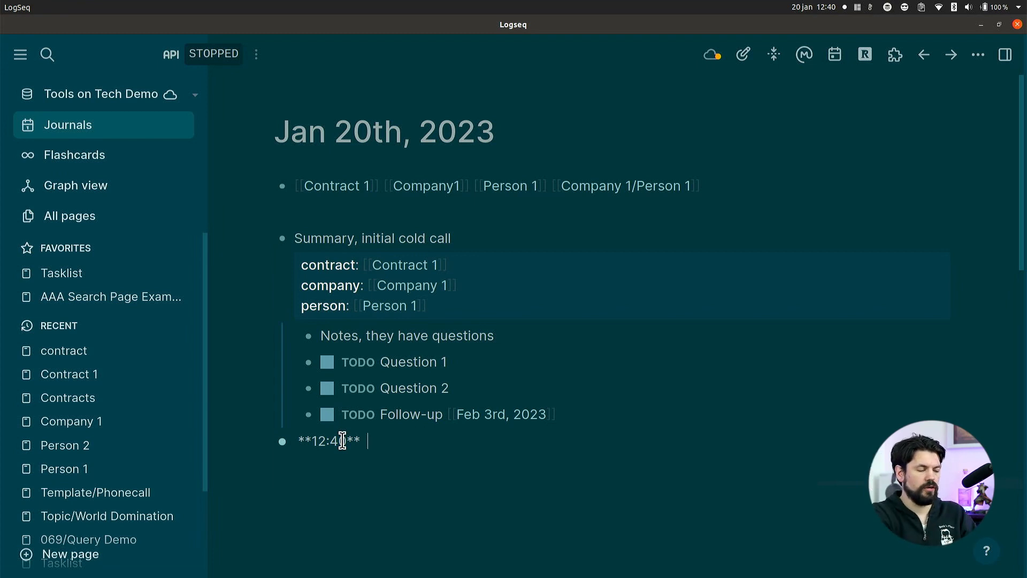
text(Got )
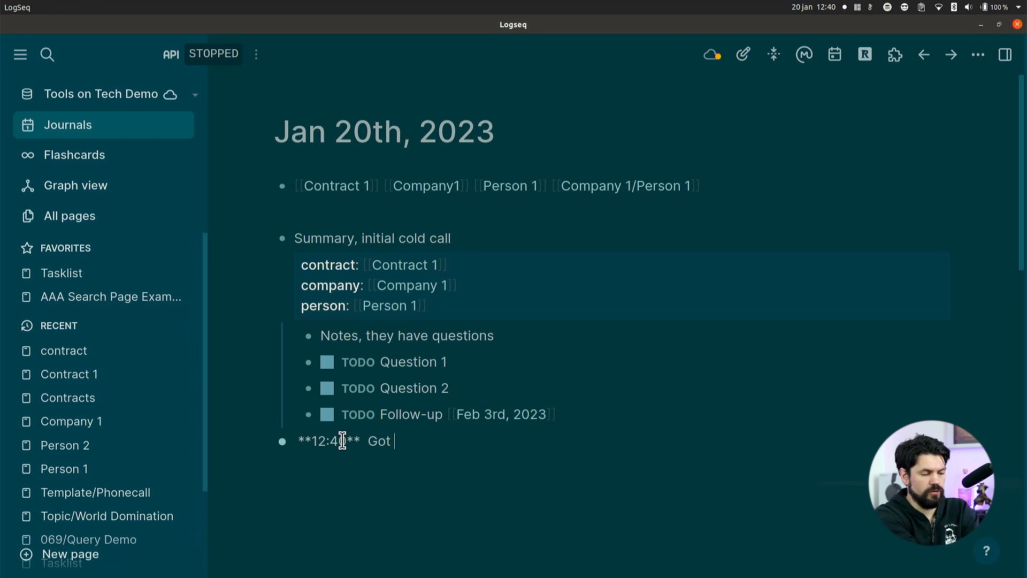
text(a call from )
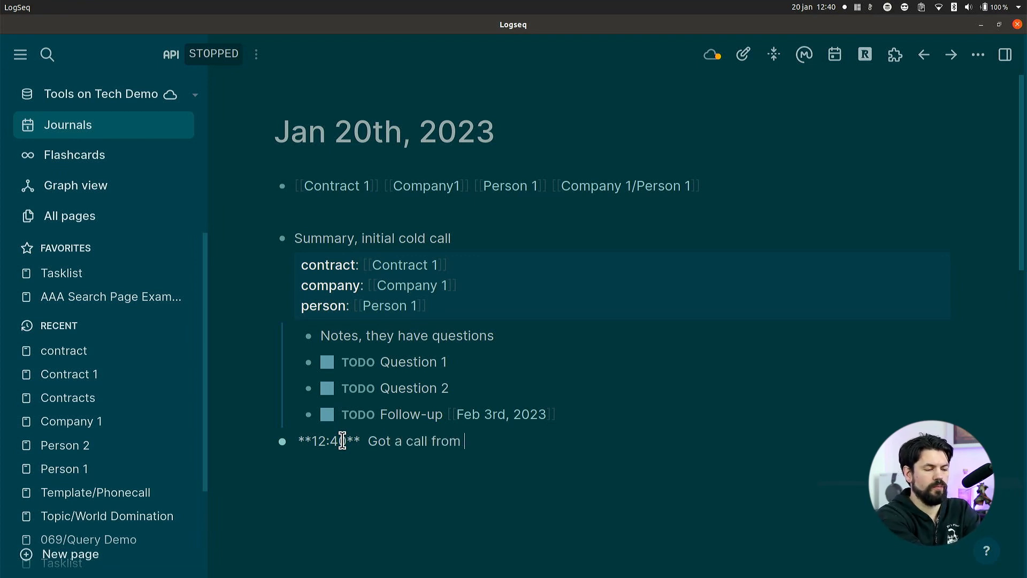
text([[Perso)
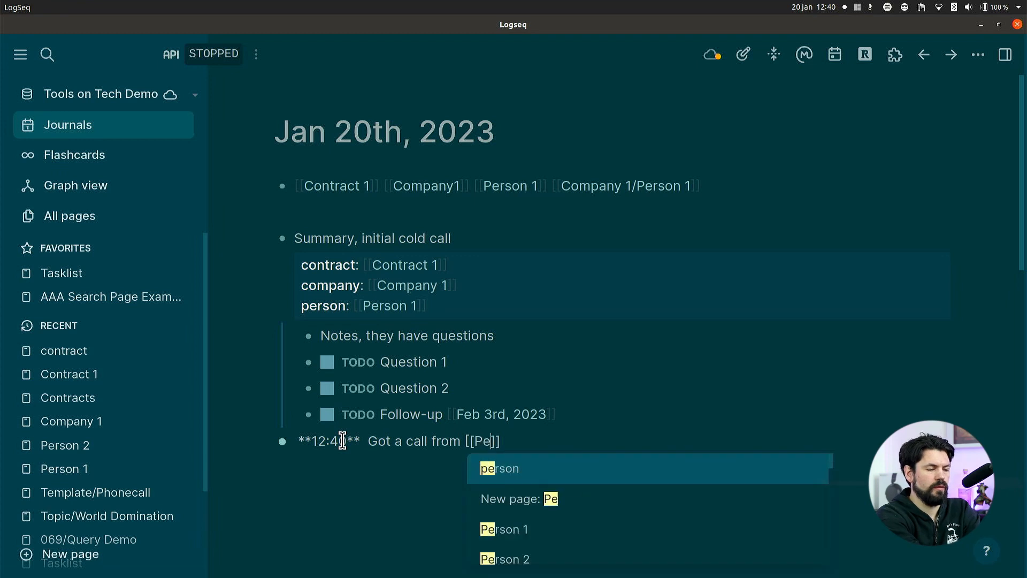
text(n 1)
key(Return)
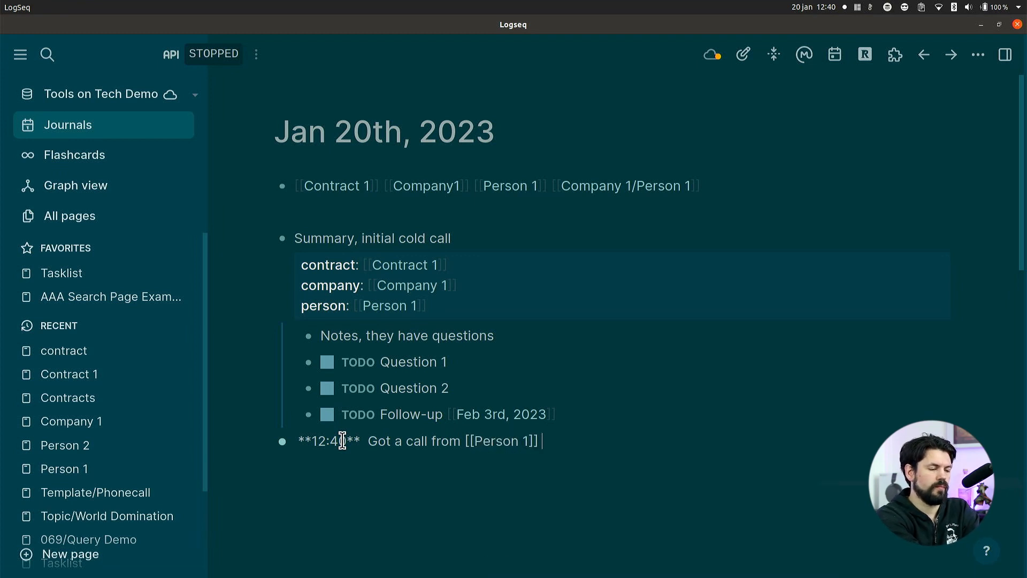
Complete the timestamped call note with "about [[Contract 1]]", linking the existing contract page.
text(abuot)
key(BackSpace)
key(BackSpace)
key(BackSpace)
text(o)
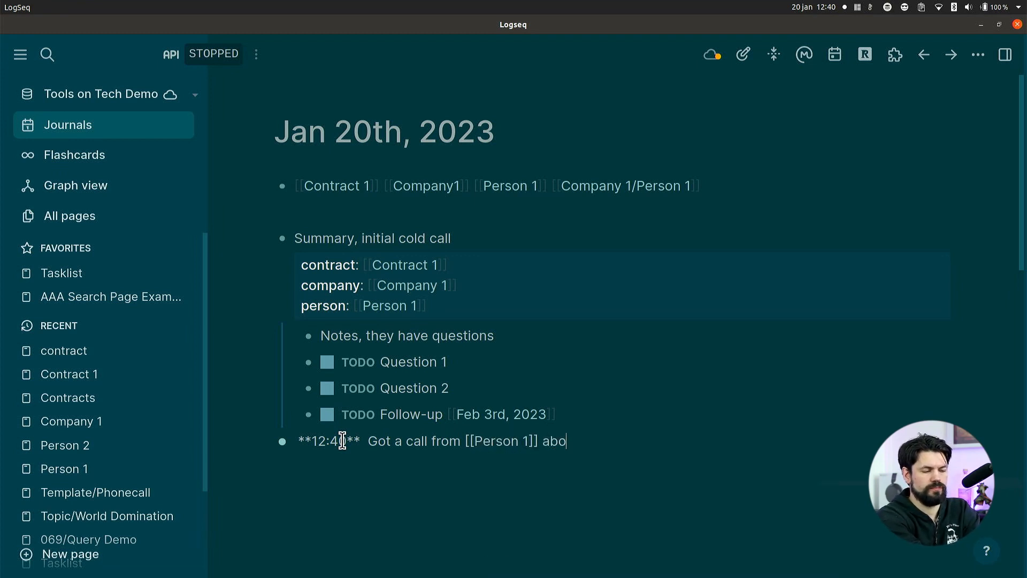
text(ut [[Contr)
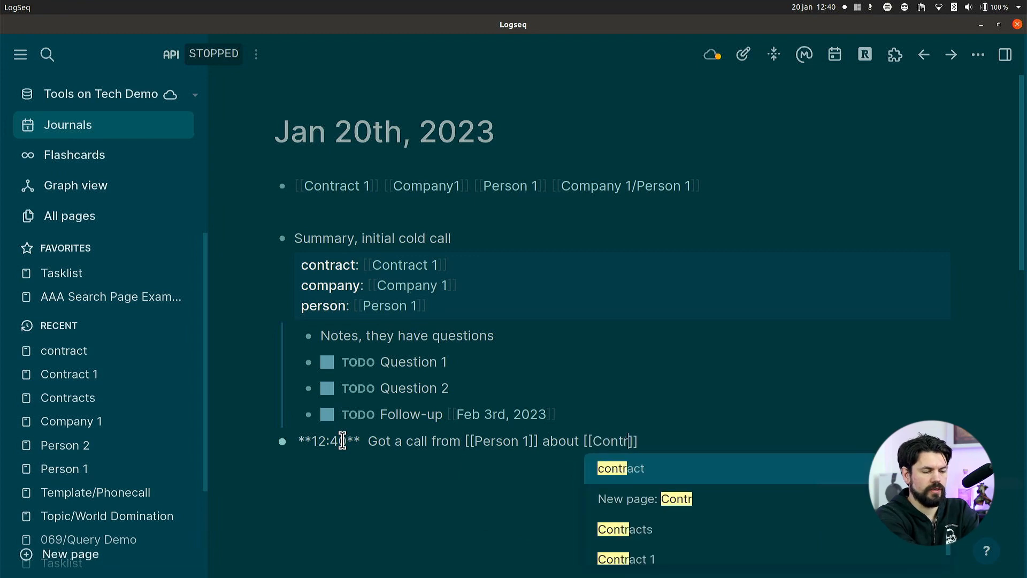
key(Down)
key(Down)
key(Down)
key(Return)
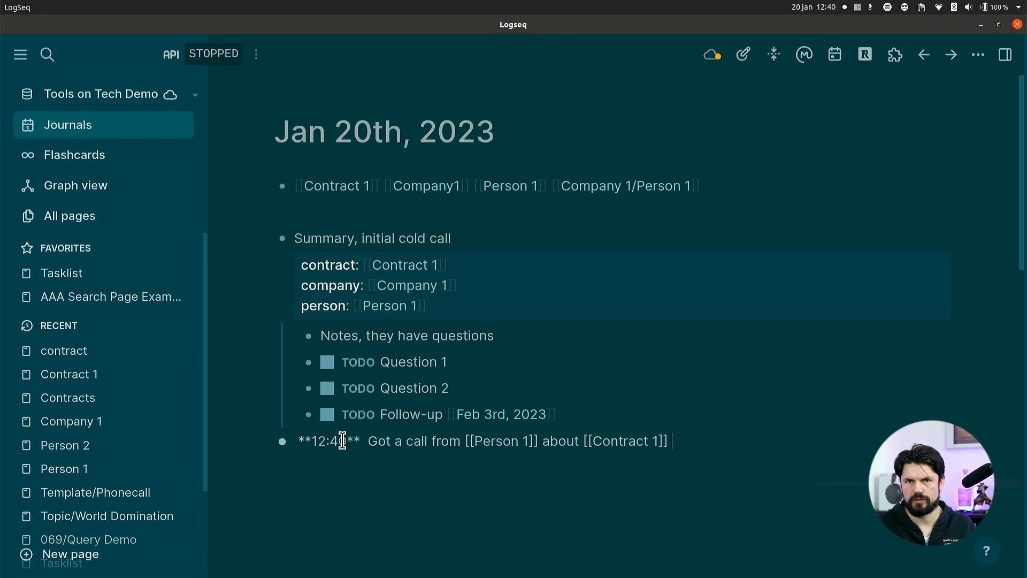
click(459, 499)
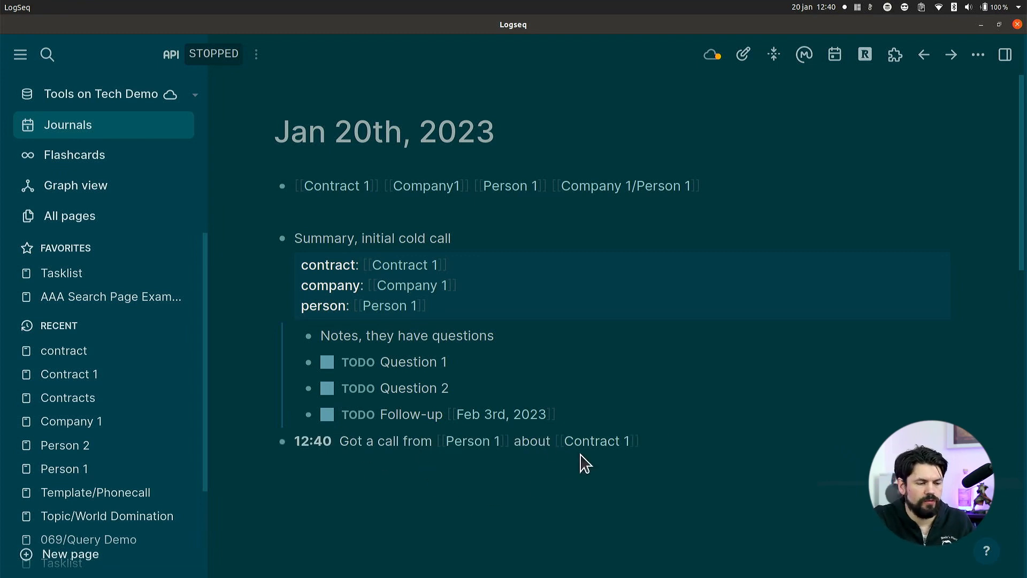
Open the Person 1 page from the call note and review its linked references.
click(474, 444)
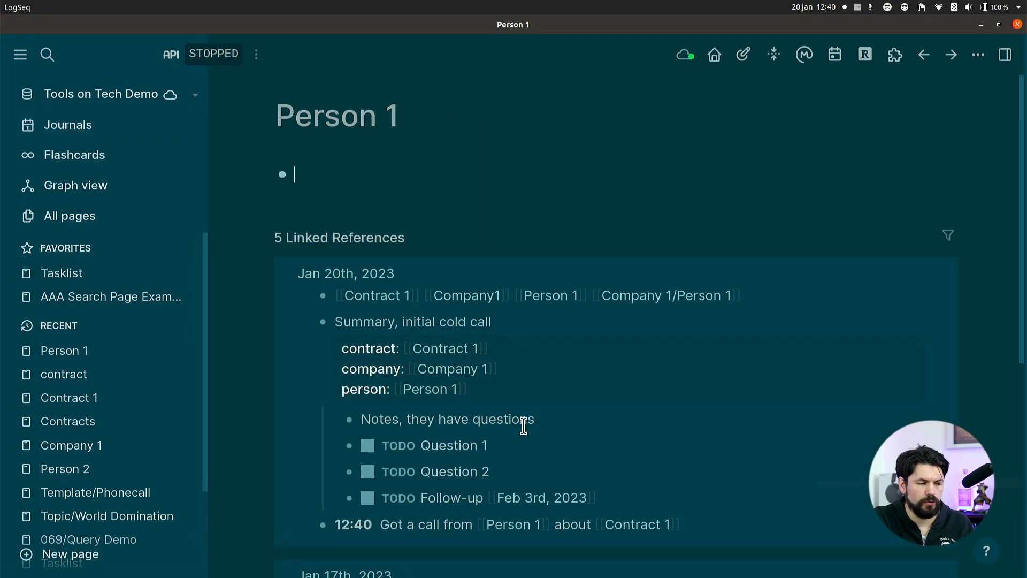
scroll(482, 438, down, 1)
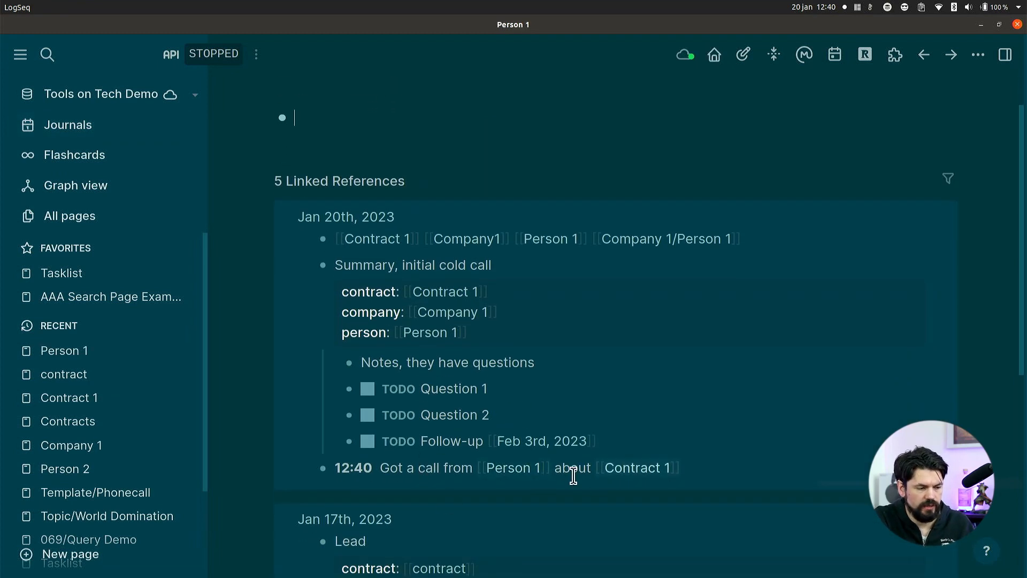
scroll(483, 387, down, 2)
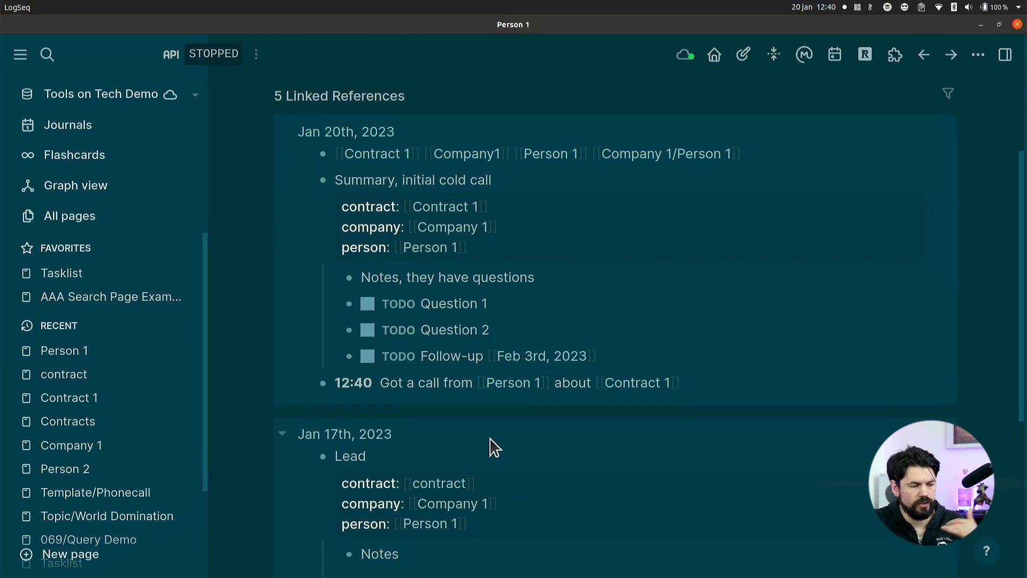
scroll(706, 337, down, 1)
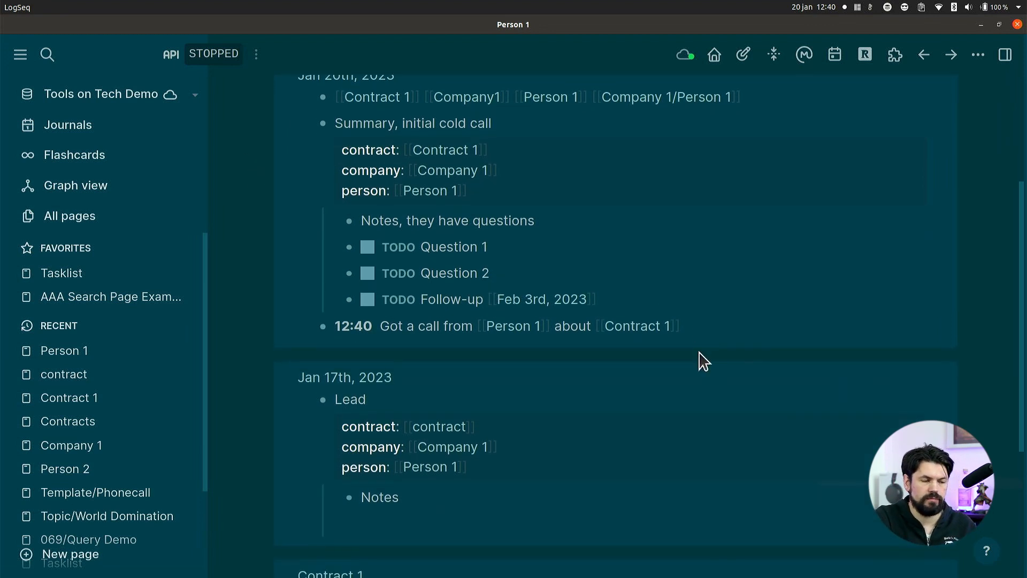
Open the Jan 3rd, 2023 journal page and add a timestamped block reading "[[Person 1]] Had his birthday".
click(831, 62)
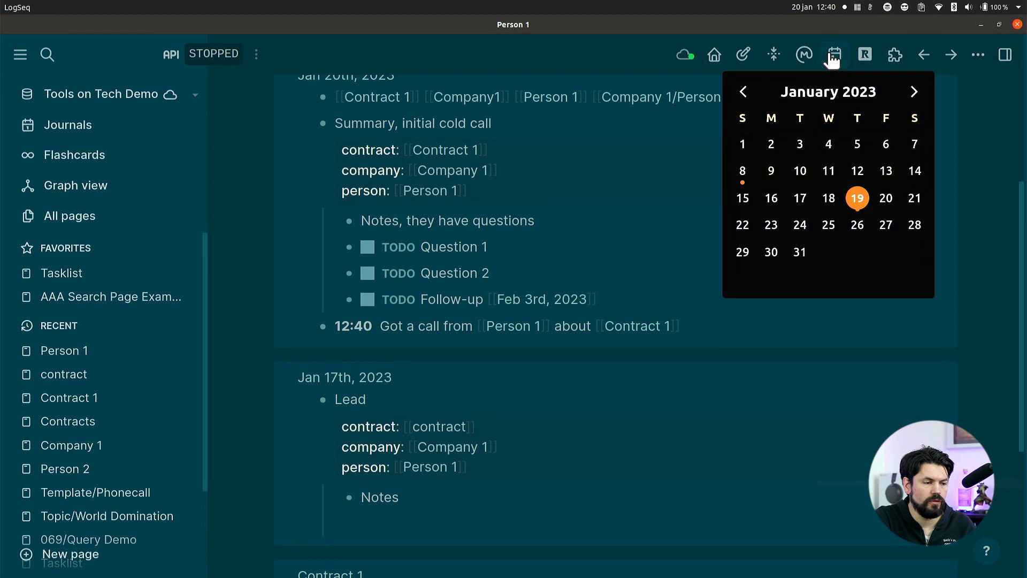
click(800, 147)
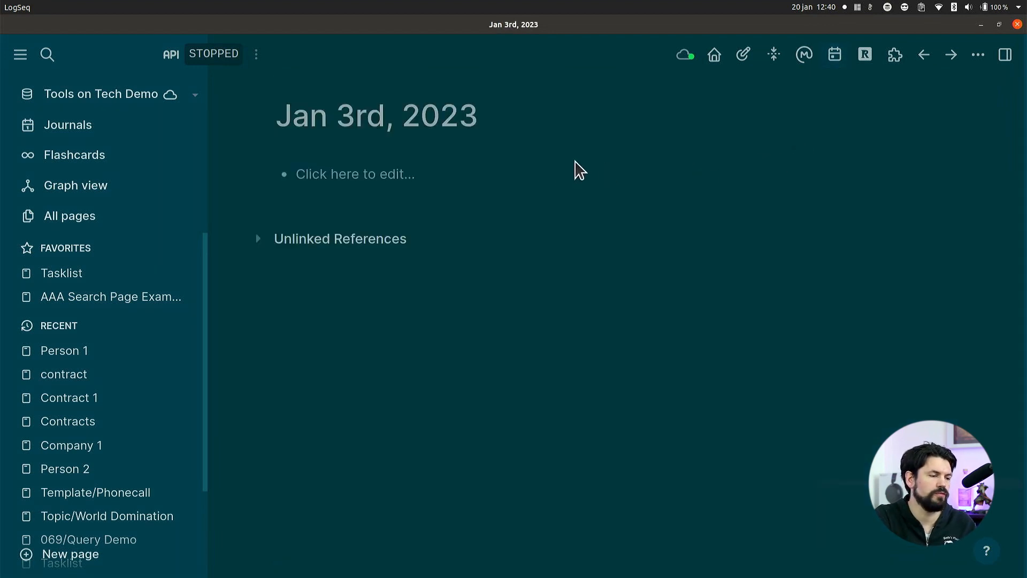
click(398, 175)
text(**12:40**)
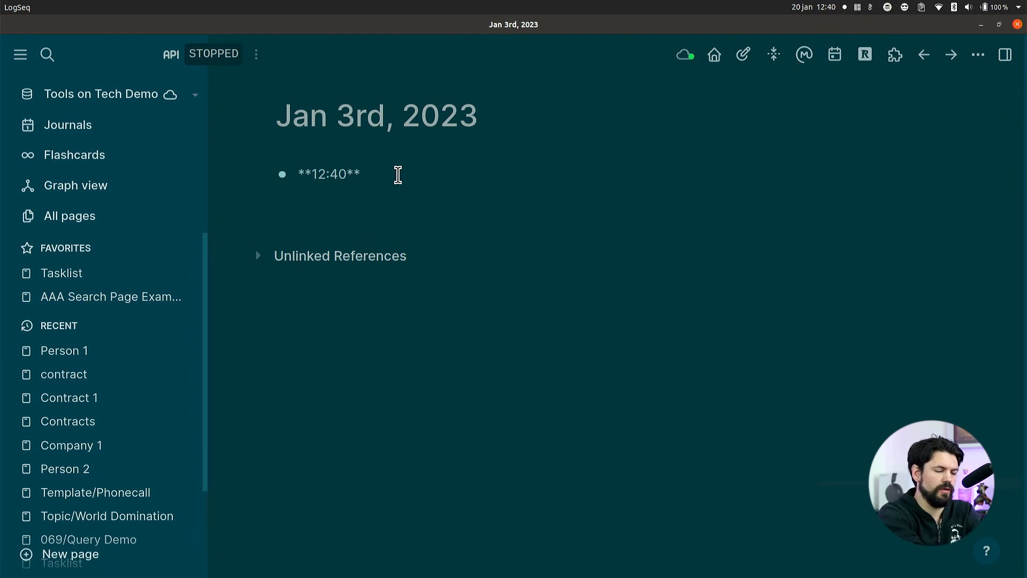
text([[Person 1)
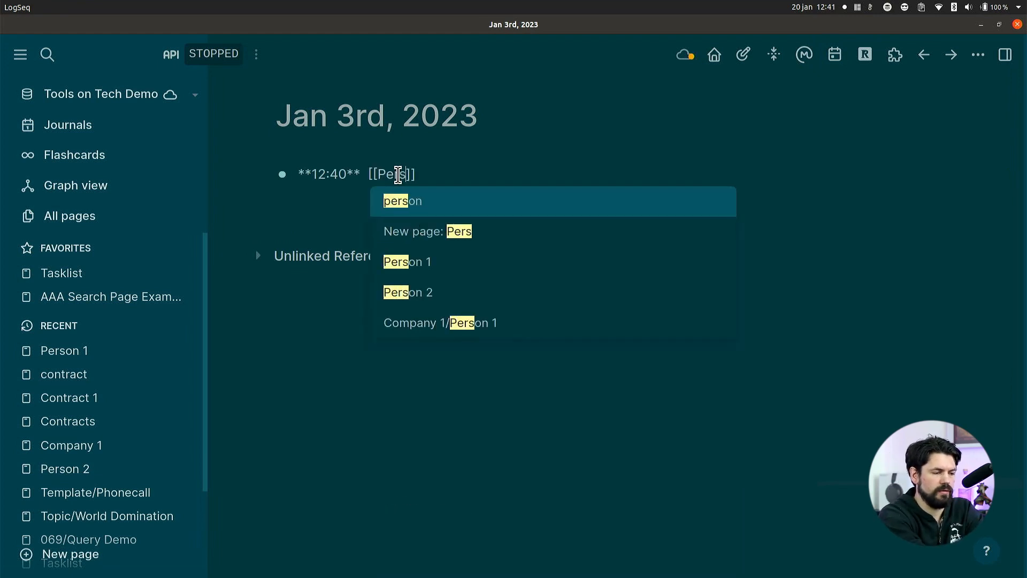
key(Return)
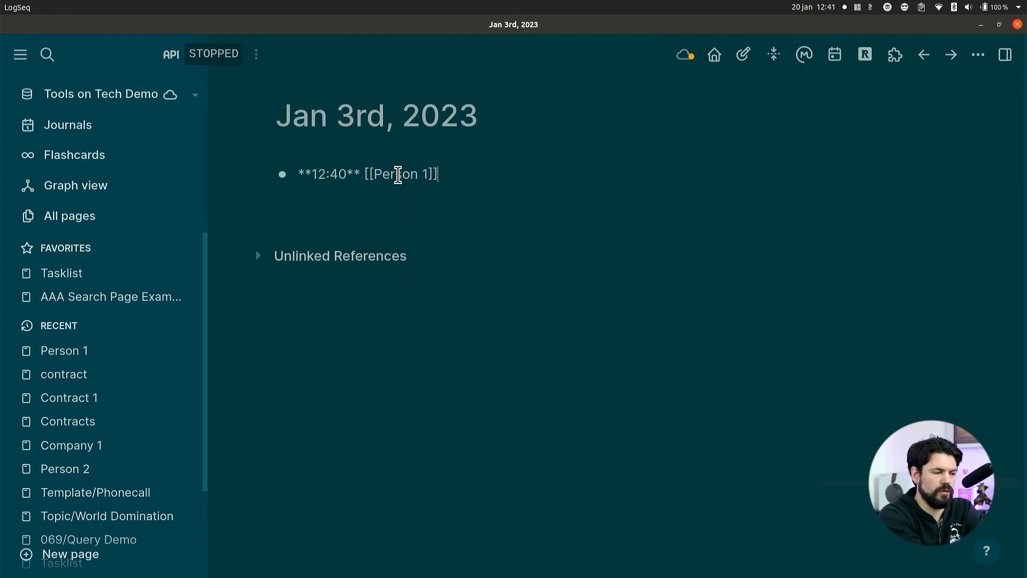
text(Had his boi)
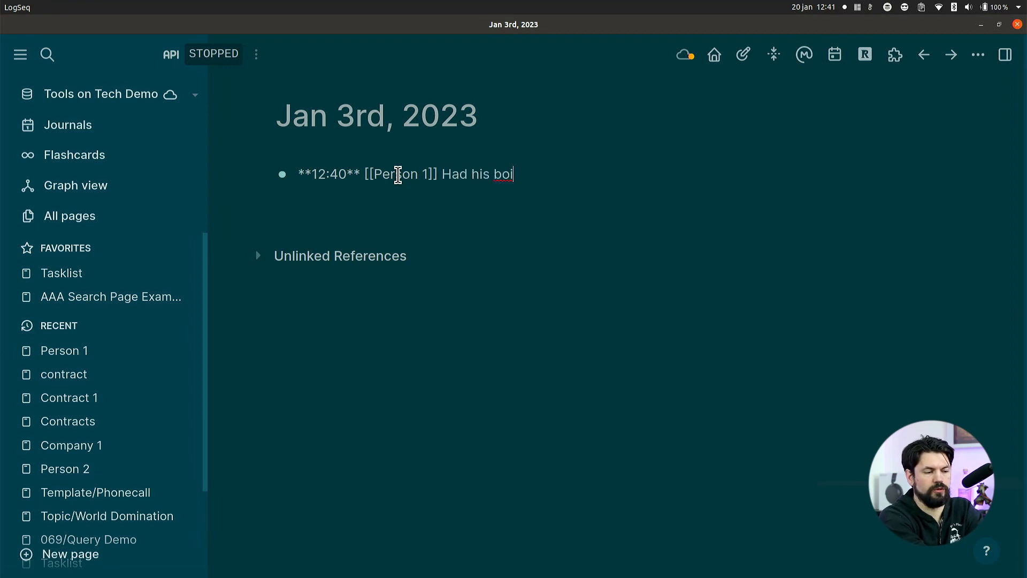
key(BackSpace)
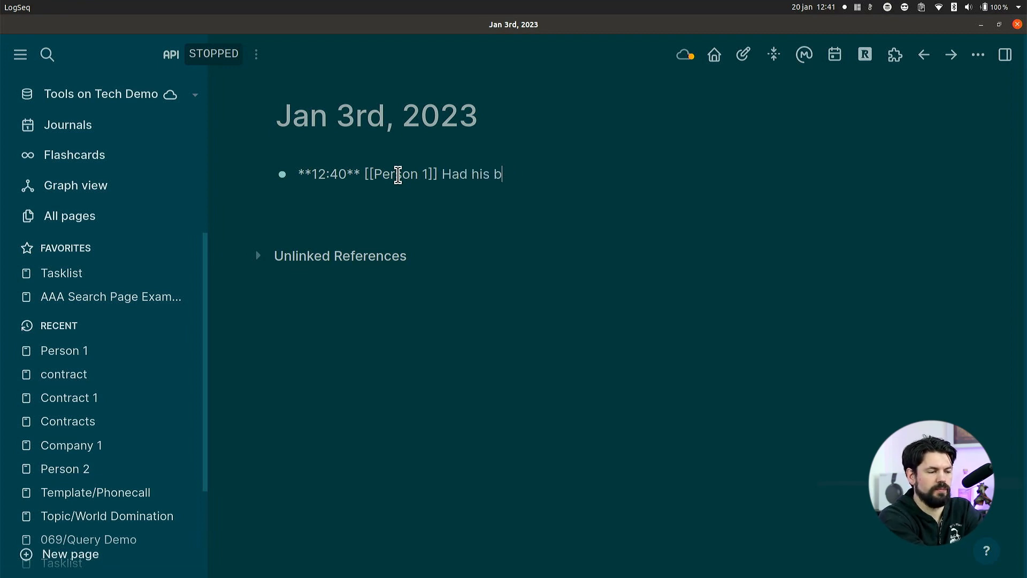
text(irthday)
key(Return)
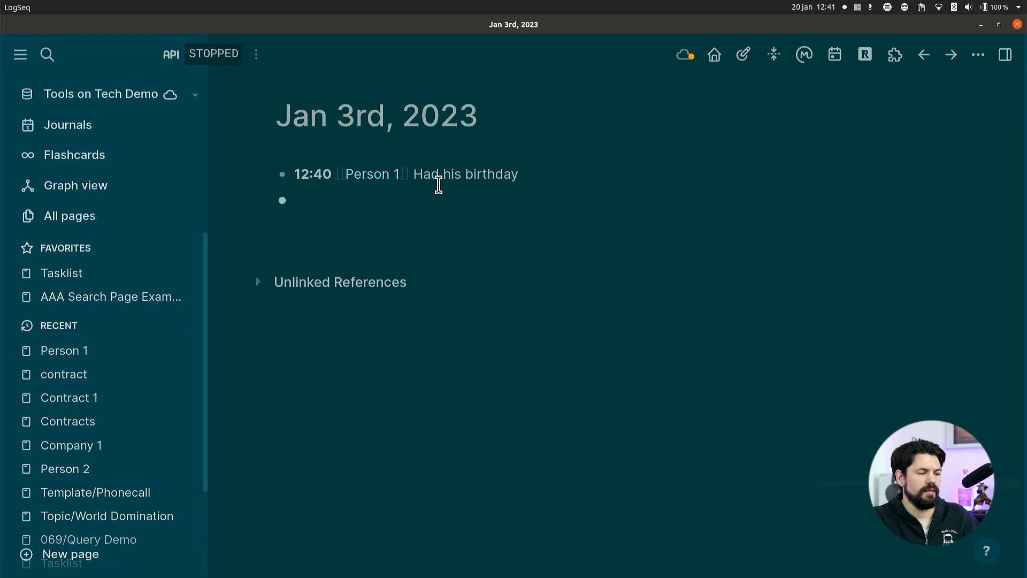
Open the Person 1 page from the birthday note and review its linked references across the journal dates and Contract 1.
click(372, 178)
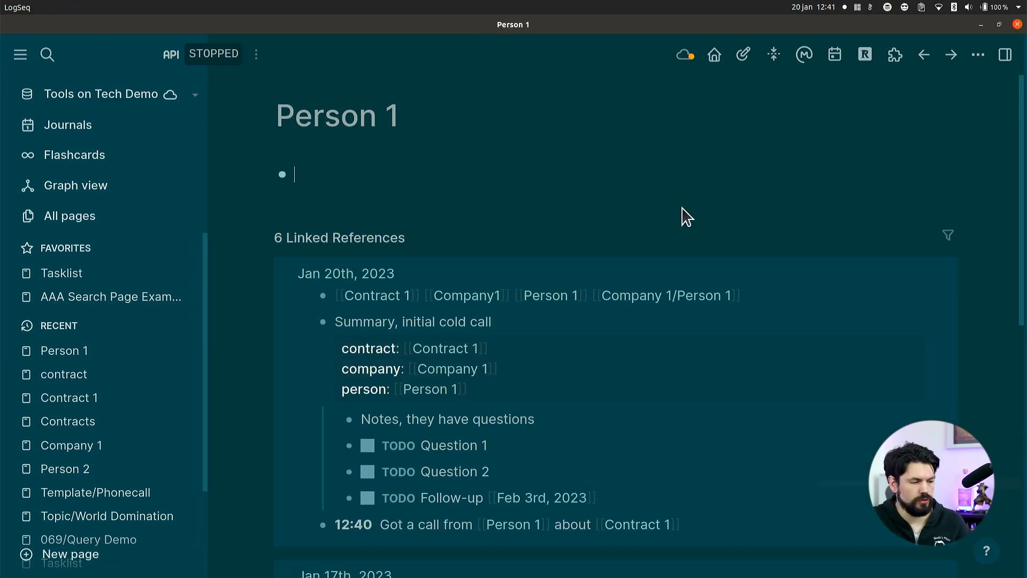
scroll(625, 290, down, 2)
scroll(625, 290, down, 5)
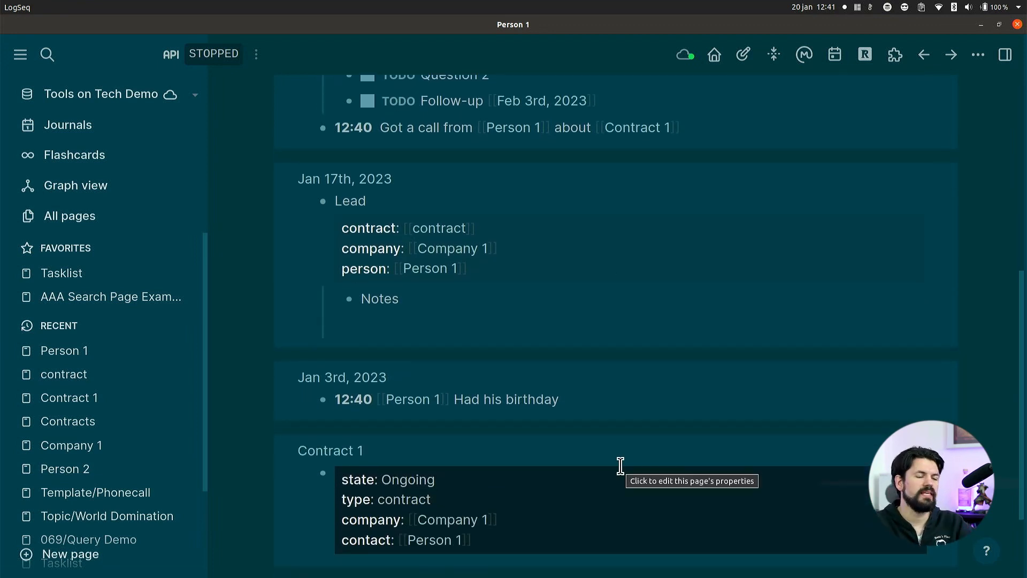
scroll(620, 465, up, 5)
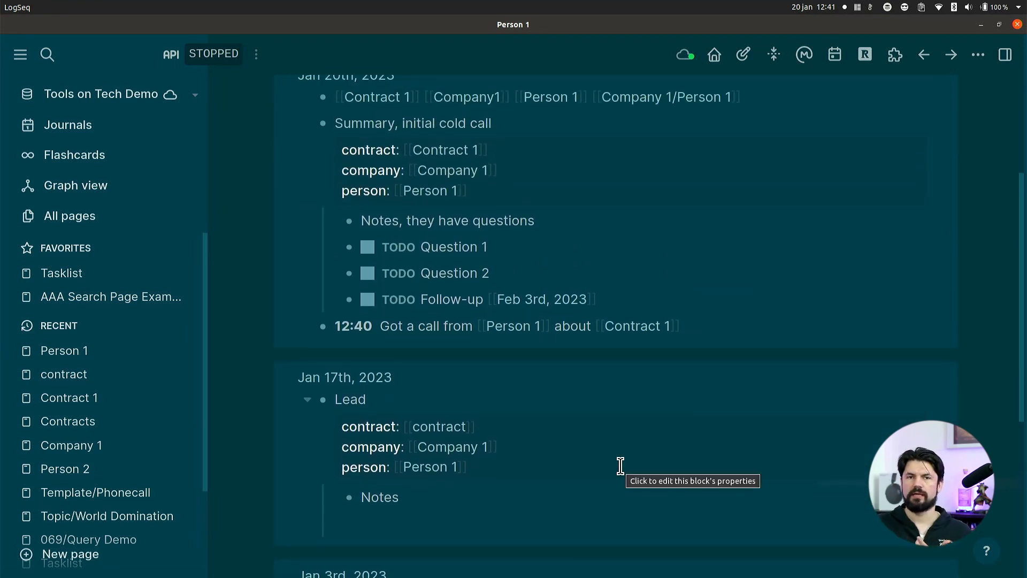
scroll(620, 466, up, 4)
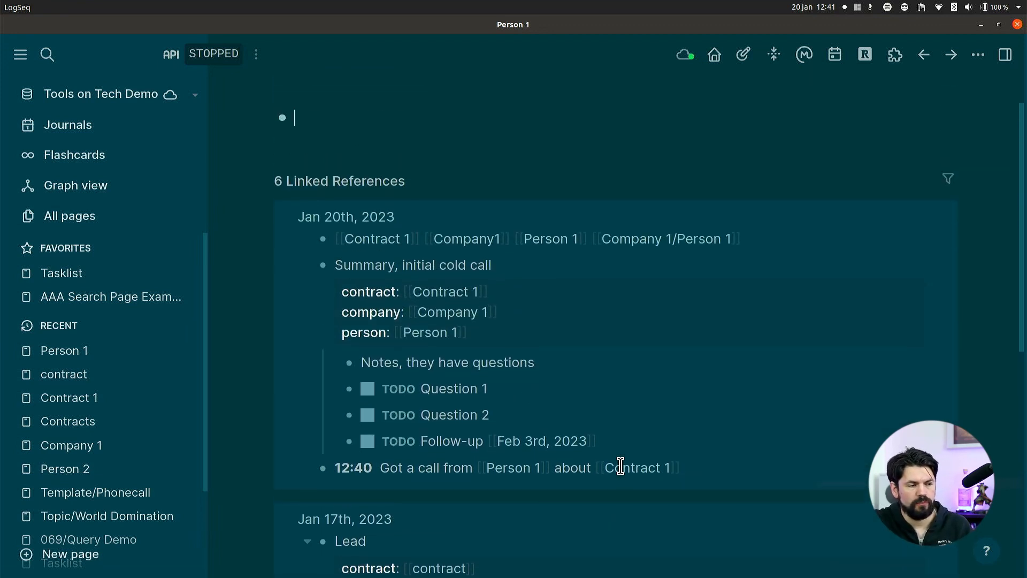